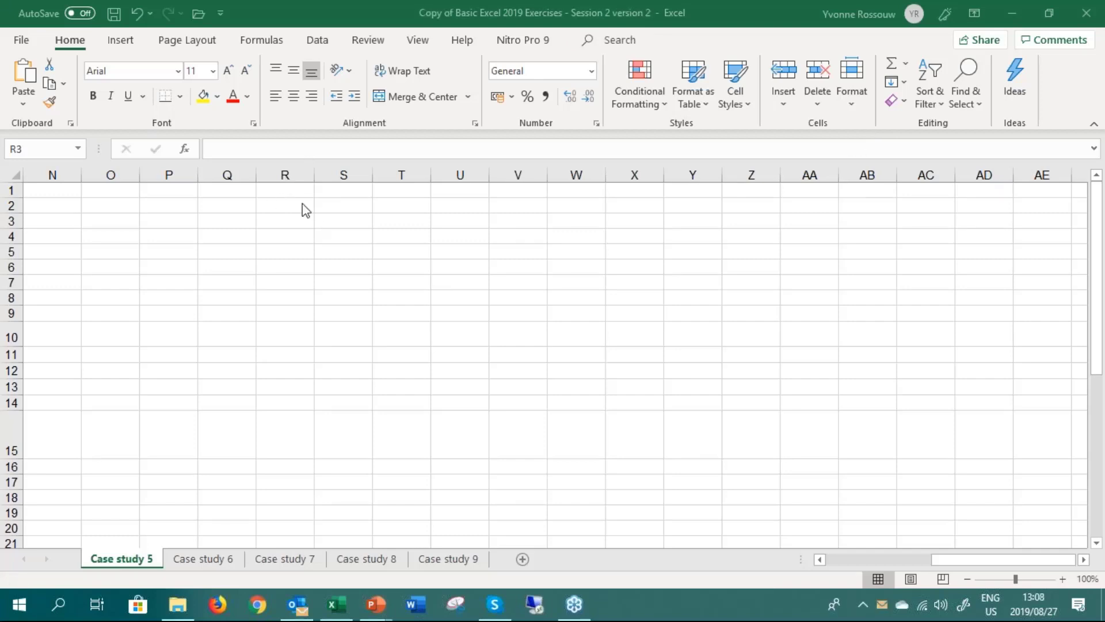
Handwrite the word "Formula" in black ink across rows 4 to 7 of the empty sheet area
{"action": "mouse_move", "coordinate": [302, 229]}
{"action": "left_mouse_down"}
{"action": "mouse_move", "coordinate": [263, 231]}
{"action": "mouse_move", "coordinate": [295, 283]}
{"action": "left_mouse_up"}
{"action": "mouse_move", "coordinate": [275, 263]}
{"action": "left_mouse_down"}
{"action": "mouse_move", "coordinate": [309, 269]}
{"action": "mouse_move", "coordinate": [322, 259]}
{"action": "left_mouse_up"}
{"action": "mouse_move", "coordinate": [339, 254]}
{"action": "left_mouse_down"}
{"action": "mouse_move", "coordinate": [341, 274]}
{"action": "mouse_move", "coordinate": [349, 254]}
{"action": "left_mouse_up"}
{"action": "left_click_drag", "start_coordinate": [354, 258], "coordinate": [393, 273]}
{"action": "left_click_drag", "start_coordinate": [396, 256], "coordinate": [421, 273]}
{"action": "mouse_move", "coordinate": [427, 230]}
{"action": "left_mouse_down"}
{"action": "mouse_move", "coordinate": [444, 273]}
{"action": "mouse_move", "coordinate": [472, 275]}
{"action": "left_mouse_up"}
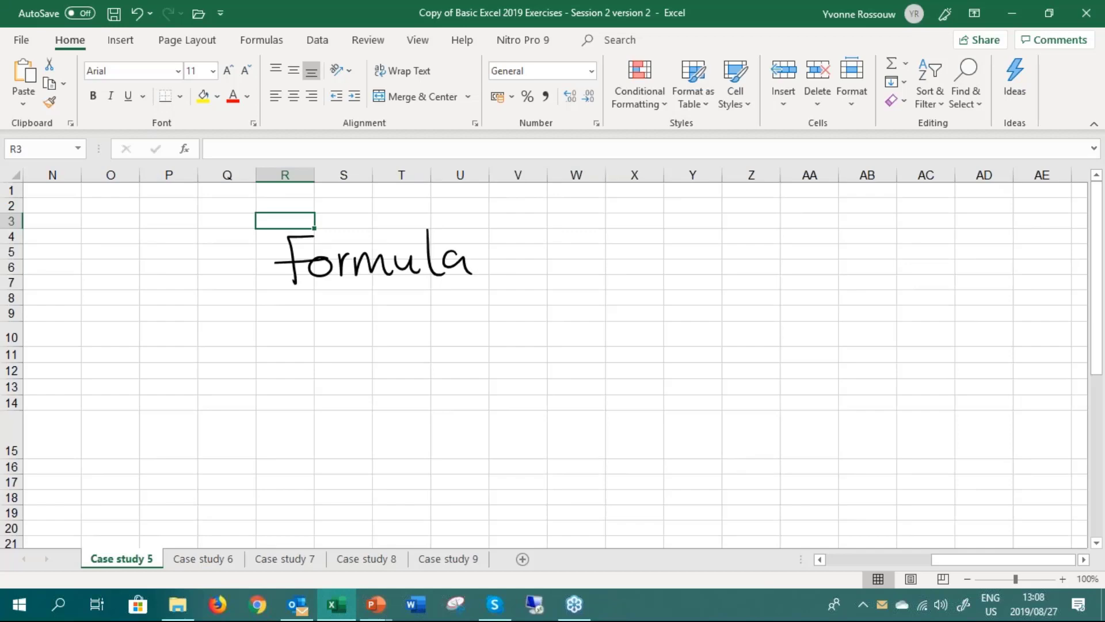
Handwrite the word "Function" in black ink below "Formula", around rows 12 to 15
{"action": "mouse_move", "coordinate": [297, 372]}
{"action": "left_mouse_down"}
{"action": "mouse_move", "coordinate": [336, 373]}
{"action": "mouse_move", "coordinate": [300, 419]}
{"action": "left_mouse_up"}
{"action": "mouse_move", "coordinate": [293, 403]}
{"action": "left_mouse_down"}
{"action": "mouse_move", "coordinate": [371, 403]}
{"action": "mouse_move", "coordinate": [397, 423]}
{"action": "left_mouse_up"}
{"action": "mouse_move", "coordinate": [420, 405]}
{"action": "left_mouse_down"}
{"action": "mouse_move", "coordinate": [426, 426]}
{"action": "mouse_move", "coordinate": [440, 416]}
{"action": "left_mouse_up"}
{"action": "left_click_drag", "start_coordinate": [447, 385], "coordinate": [498, 419]}
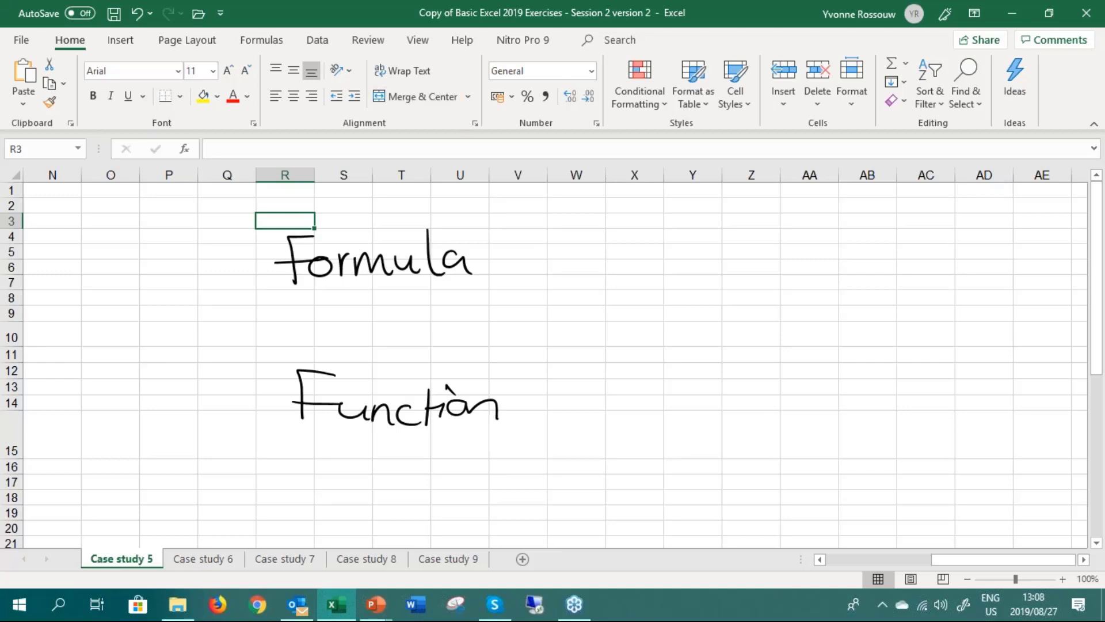
Handwrite a dash and the words "own calc" beside "Formula"
{"action": "left_click_drag", "start_coordinate": [524, 253], "coordinate": [562, 253]}
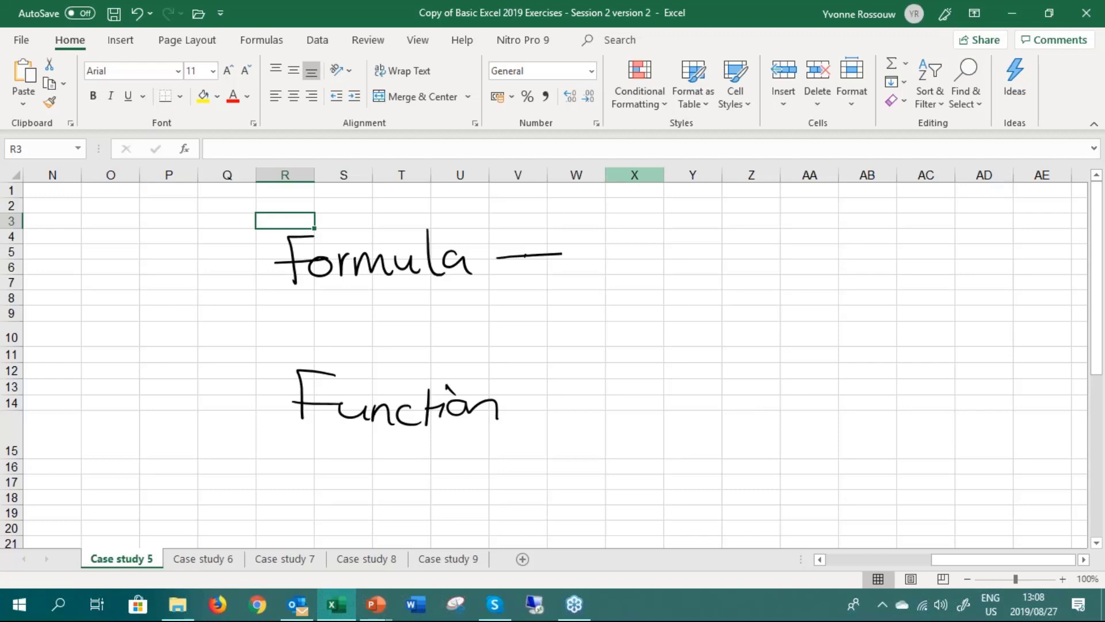
{"action": "mouse_move", "coordinate": [645, 248]}
{"action": "left_mouse_down"}
{"action": "mouse_move", "coordinate": [621, 264]}
{"action": "mouse_move", "coordinate": [644, 252]}
{"action": "left_mouse_up"}
{"action": "mouse_move", "coordinate": [656, 252]}
{"action": "left_mouse_down"}
{"action": "mouse_move", "coordinate": [674, 262]}
{"action": "mouse_move", "coordinate": [688, 246]}
{"action": "mouse_move", "coordinate": [714, 259]}
{"action": "left_mouse_up"}
{"action": "left_click_drag", "start_coordinate": [666, 294], "coordinate": [661, 311]}
{"action": "left_click_drag", "start_coordinate": [679, 294], "coordinate": [689, 308]}
{"action": "left_click_drag", "start_coordinate": [692, 279], "coordinate": [695, 310]}
{"action": "mouse_move", "coordinate": [714, 290]}
{"action": "left_mouse_down"}
{"action": "mouse_move", "coordinate": [701, 308]}
{"action": "mouse_move", "coordinate": [719, 311]}
{"action": "left_mouse_up"}
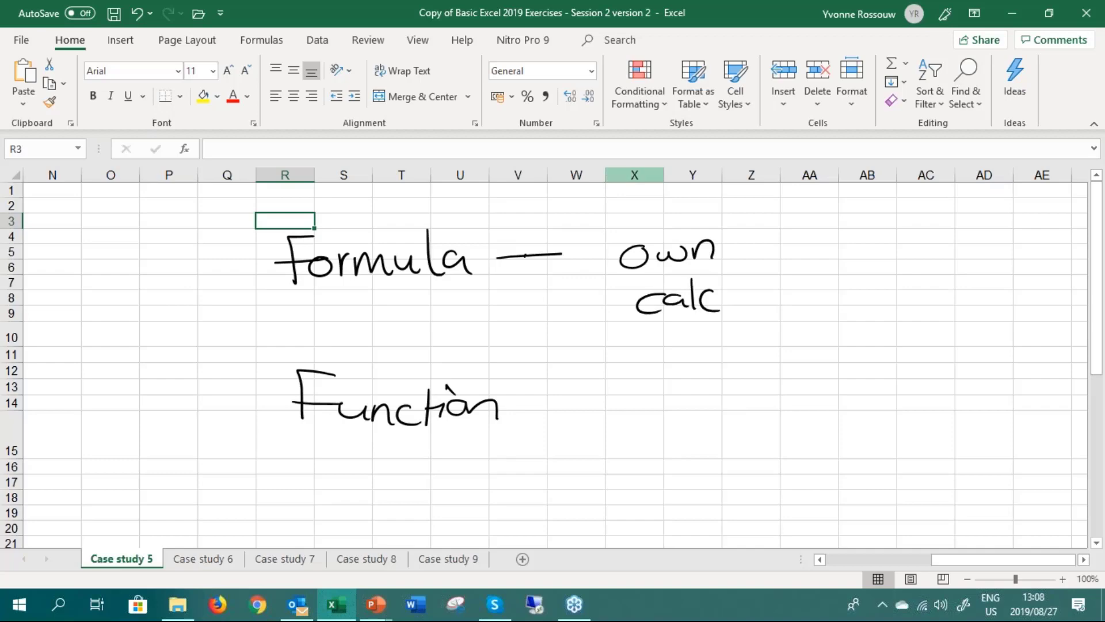
Enter the sample formula =1+2 in cell S10 between the two handwritten words
{"action": "left_click", "coordinate": [348, 329]}
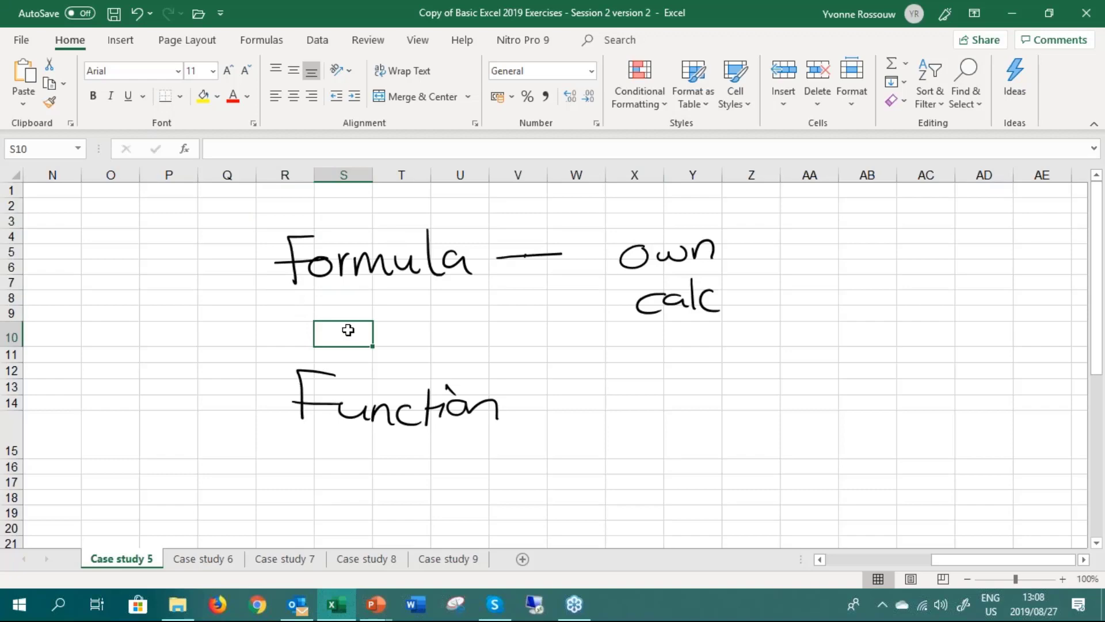
{"action": "type", "text": "=1+2"}
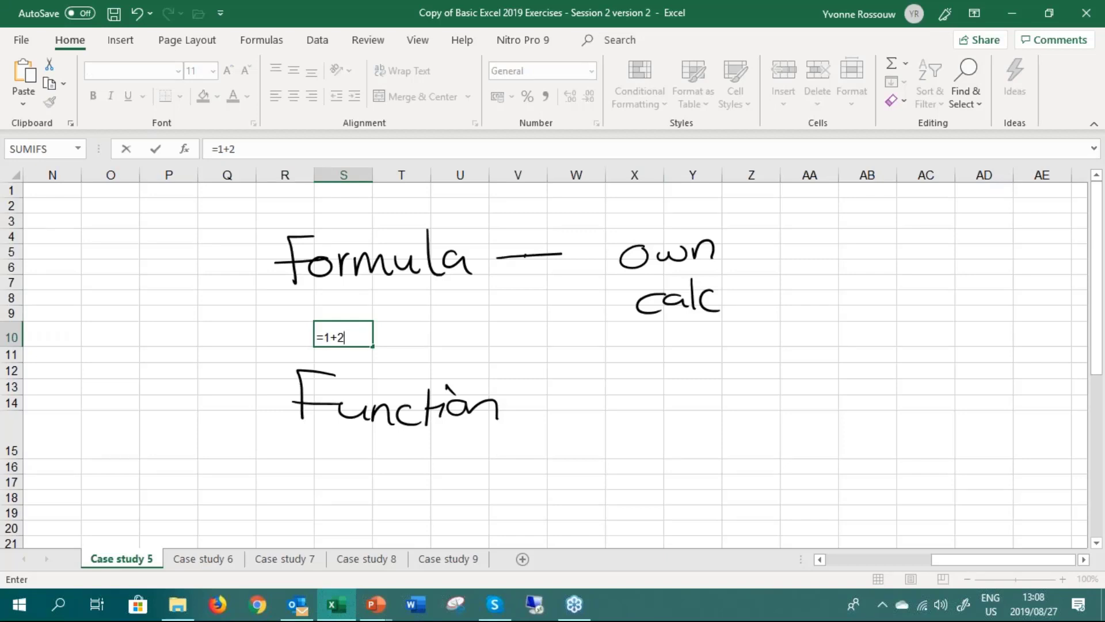
{"action": "key", "text": "Return"}
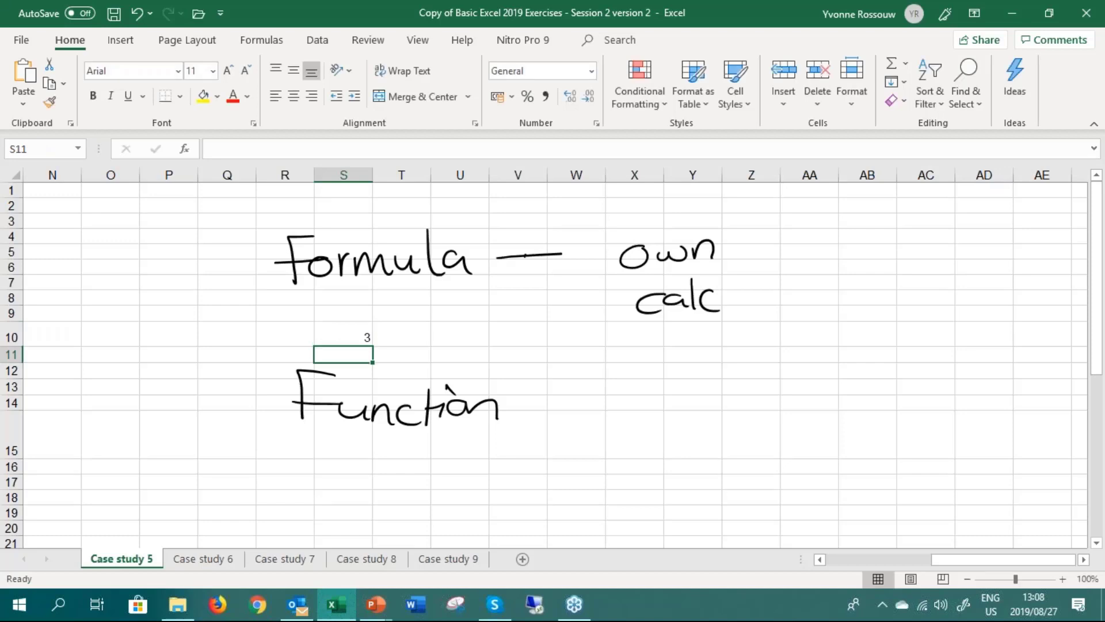
Handwrite a dash and the words "pre-created template." beside "Function"
{"action": "mouse_move", "coordinate": [526, 406]}
{"action": "left_mouse_down"}
{"action": "mouse_move", "coordinate": [647, 392]}
{"action": "mouse_move", "coordinate": [633, 412]}
{"action": "left_mouse_up"}
{"action": "mouse_move", "coordinate": [662, 409]}
{"action": "left_mouse_down"}
{"action": "mouse_move", "coordinate": [677, 391]}
{"action": "mouse_move", "coordinate": [695, 408]}
{"action": "mouse_move", "coordinate": [797, 403]}
{"action": "mouse_move", "coordinate": [827, 414]}
{"action": "mouse_move", "coordinate": [853, 402]}
{"action": "mouse_move", "coordinate": [853, 420]}
{"action": "left_mouse_up"}
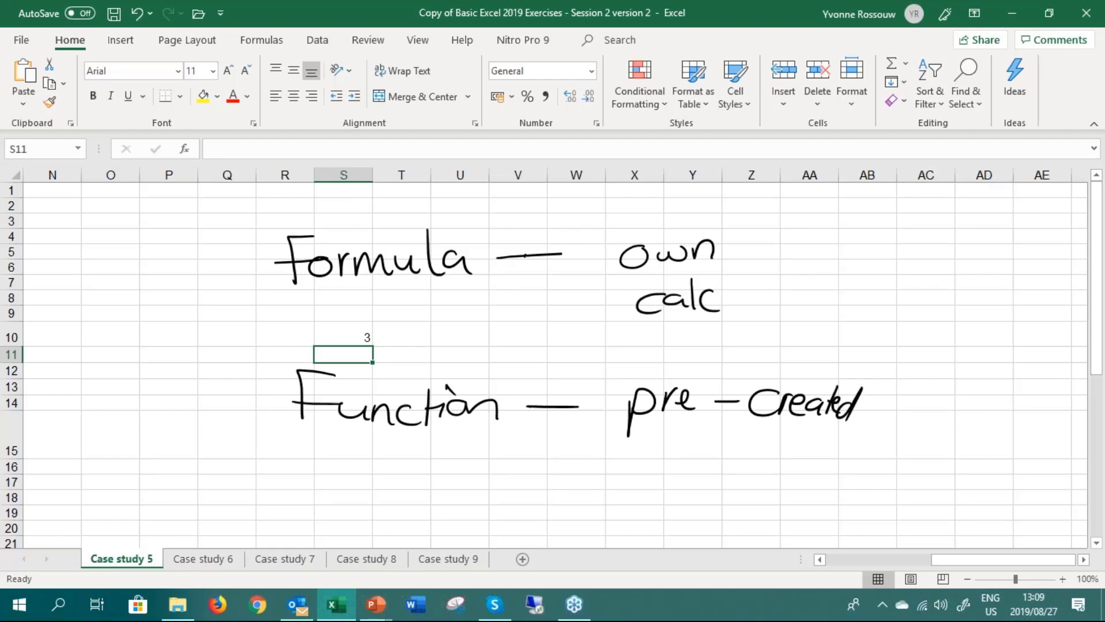
{"action": "left_click_drag", "start_coordinate": [665, 439], "coordinate": [652, 467]}
{"action": "mouse_move", "coordinate": [656, 449]}
{"action": "left_mouse_down"}
{"action": "mouse_move", "coordinate": [718, 454]}
{"action": "mouse_move", "coordinate": [709, 482]}
{"action": "mouse_move", "coordinate": [771, 429]}
{"action": "mouse_move", "coordinate": [799, 455]}
{"action": "left_mouse_up"}
{"action": "left_click_drag", "start_coordinate": [791, 461], "coordinate": [804, 469]}
{"action": "left_click", "coordinate": [818, 463]}
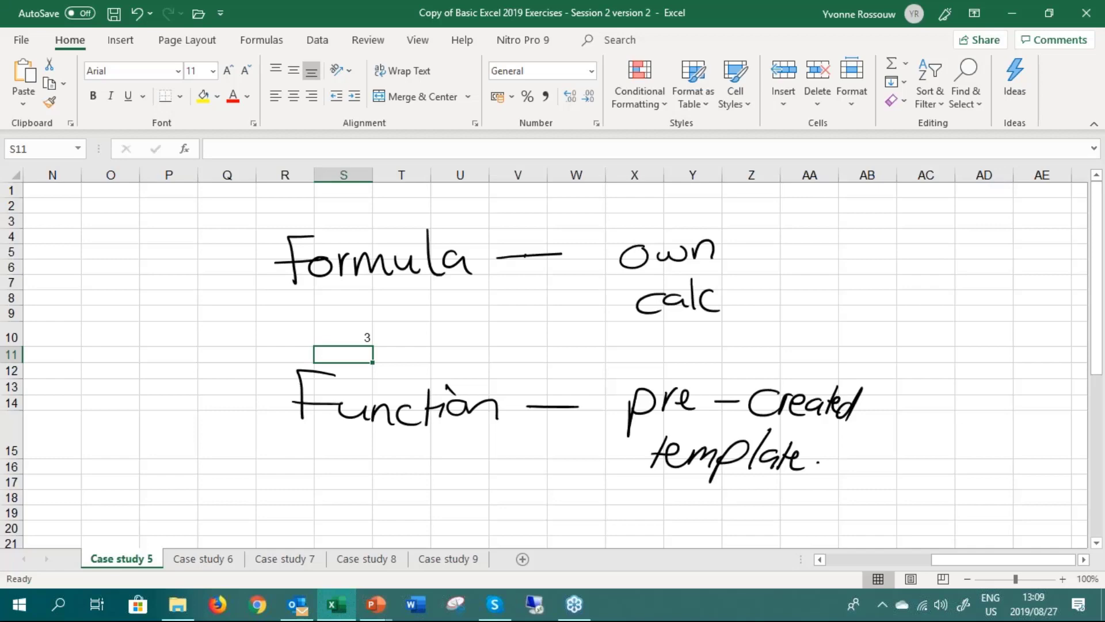
Delete the sample formula from cell S10
{"action": "left_click", "coordinate": [343, 333]}
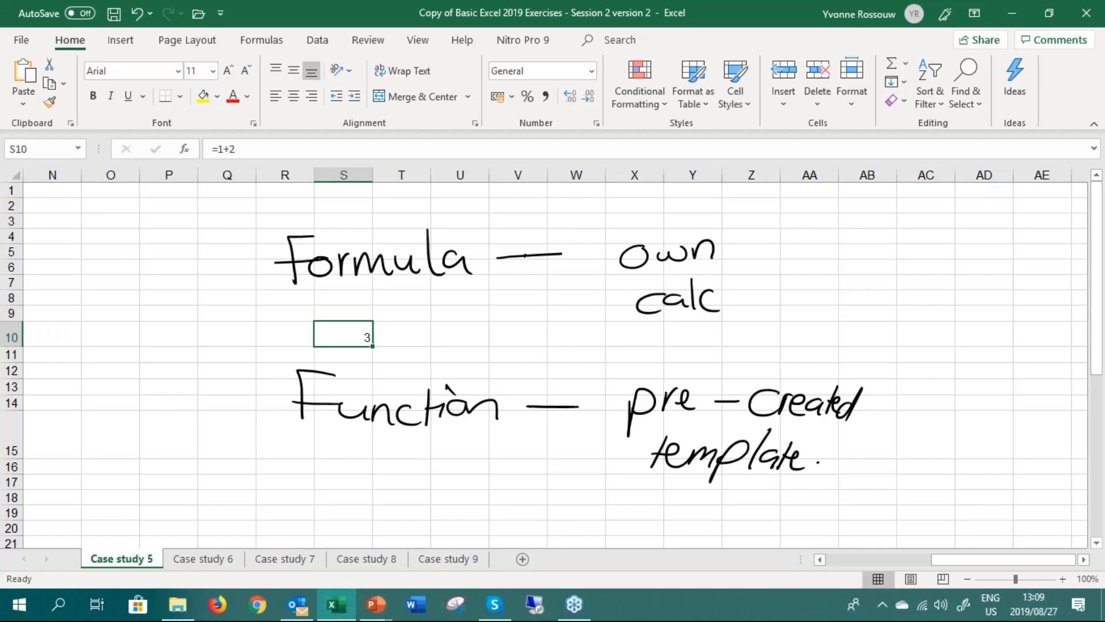
{"action": "key", "text": "Delete"}
Circle the ribbon commands with a brown screen-annotation line and display the function library commands
{"action": "left_click", "coordinate": [861, 220]}
{"action": "left_click", "coordinate": [885, 264]}
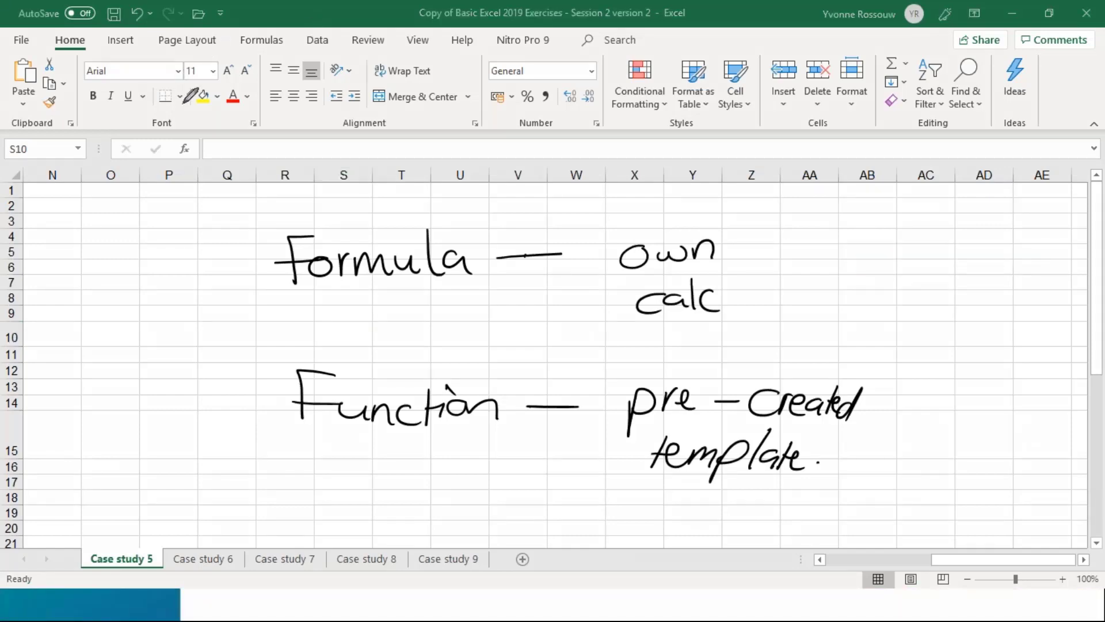
{"action": "mouse_move", "coordinate": [57, 122]}
{"action": "left_mouse_down"}
{"action": "mouse_move", "coordinate": [669, 149]}
{"action": "mouse_move", "coordinate": [569, 38]}
{"action": "mouse_move", "coordinate": [155, 19]}
{"action": "mouse_move", "coordinate": [12, 75]}
{"action": "mouse_move", "coordinate": [48, 121]}
{"action": "left_mouse_up"}
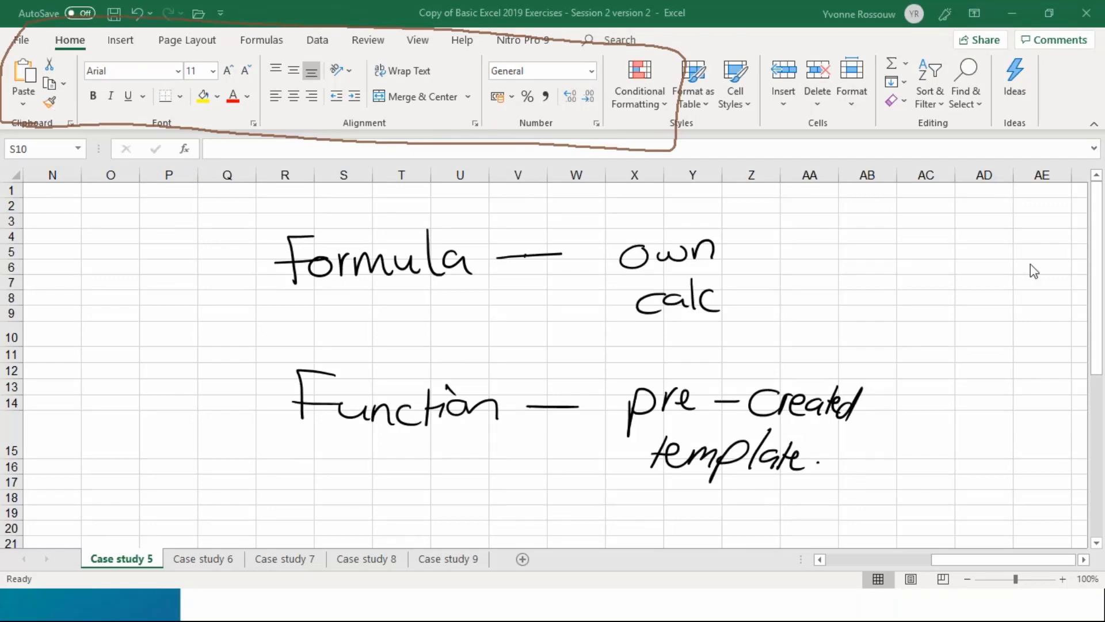
{"action": "left_click", "coordinate": [885, 255]}
{"action": "left_click", "coordinate": [264, 48]}
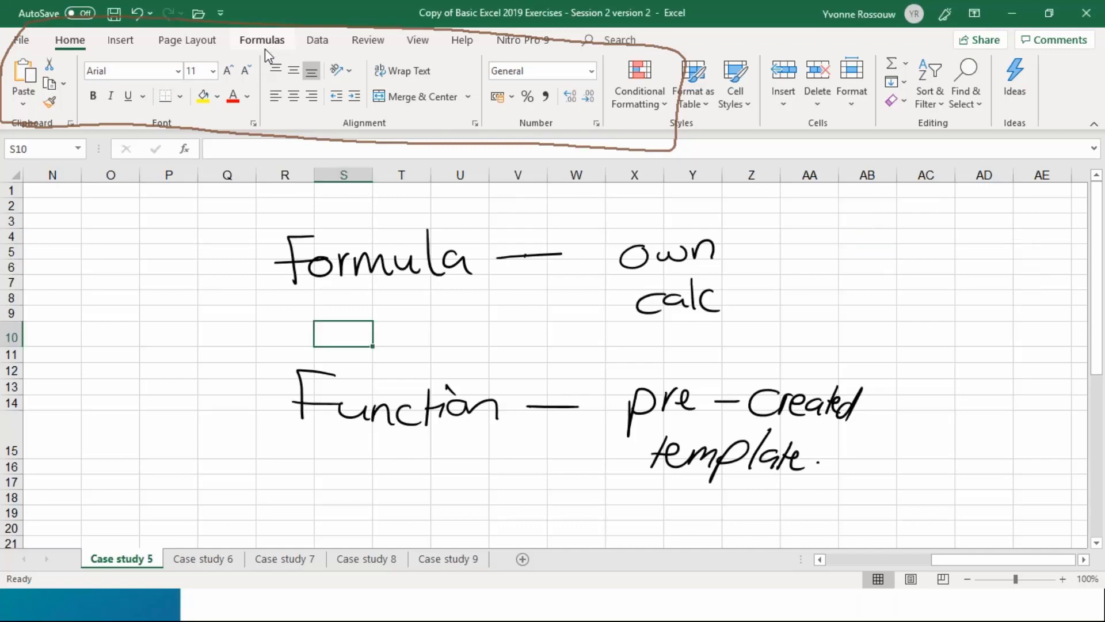
{"action": "left_click", "coordinate": [264, 48]}
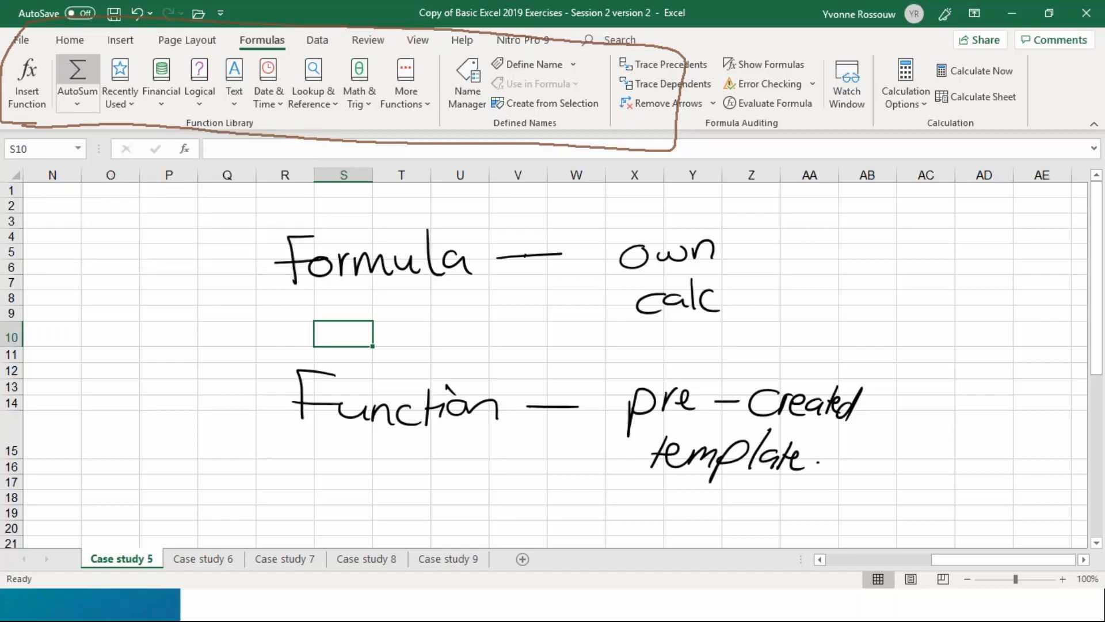
Enter the formula =D16+D23 in cell D24 below the January column to add Mortgage and Food
{"action": "left_click", "coordinate": [114, 336]}
{"action": "key", "text": "Left"}
{"action": "key", "text": "Left"}
{"action": "key", "text": "Left"}
{"action": "key", "text": "Left"}
{"action": "key", "text": "Left"}
{"action": "key", "text": "Left"}
{"action": "key", "text": "Left"}
{"action": "key", "text": "Left"}
{"action": "key", "text": "Left"}
{"action": "key", "text": "Left"}
{"action": "key", "text": "Left"}
{"action": "key", "text": "Left"}
{"action": "key", "text": "Left"}
{"action": "key", "text": "Left"}
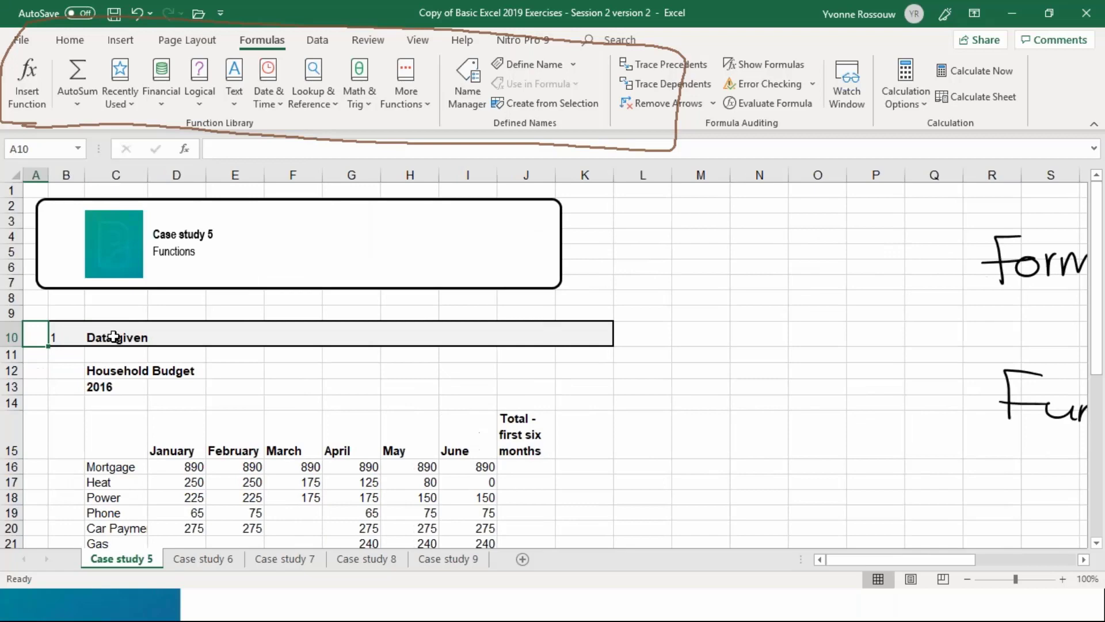
{"action": "key", "text": "Down"}
{"action": "key", "text": "Down"}
{"action": "key", "text": "Down"}
{"action": "key", "text": "Down"}
{"action": "key", "text": "Down"}
{"action": "key", "text": "Down"}
{"action": "key", "text": "Down"}
{"action": "key", "text": "Down"}
{"action": "key", "text": "Down"}
{"action": "key", "text": "Down"}
{"action": "key", "text": "Down"}
{"action": "key", "text": "Down"}
{"action": "key", "text": "Down"}
{"action": "key", "text": "Down"}
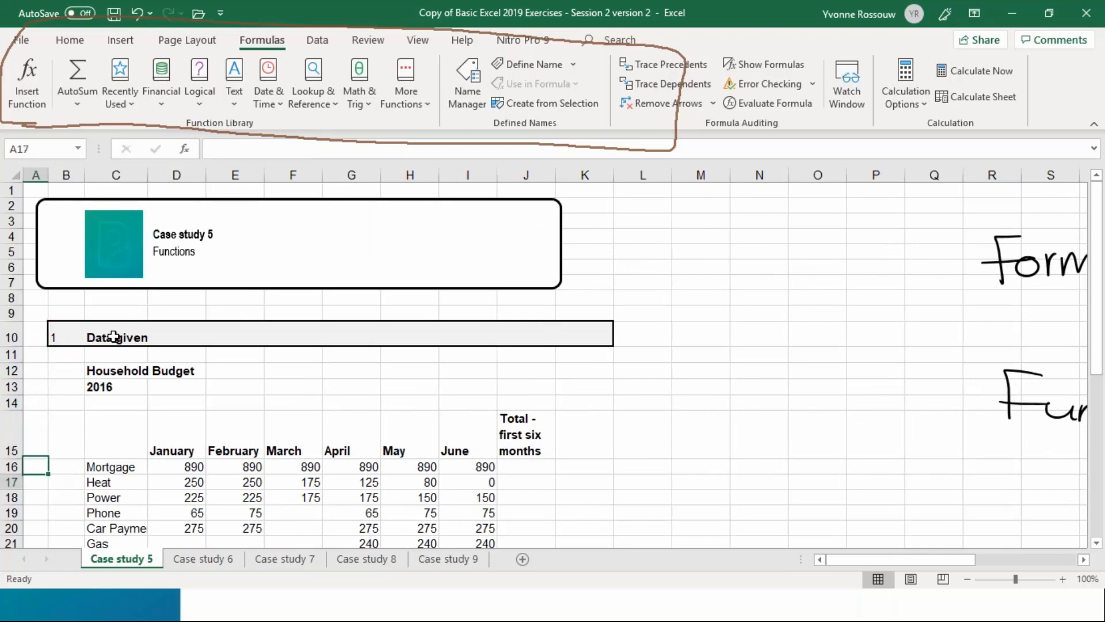
{"action": "key", "text": "Right"}
{"action": "key", "text": "Right"}
{"action": "key", "text": "Right"}
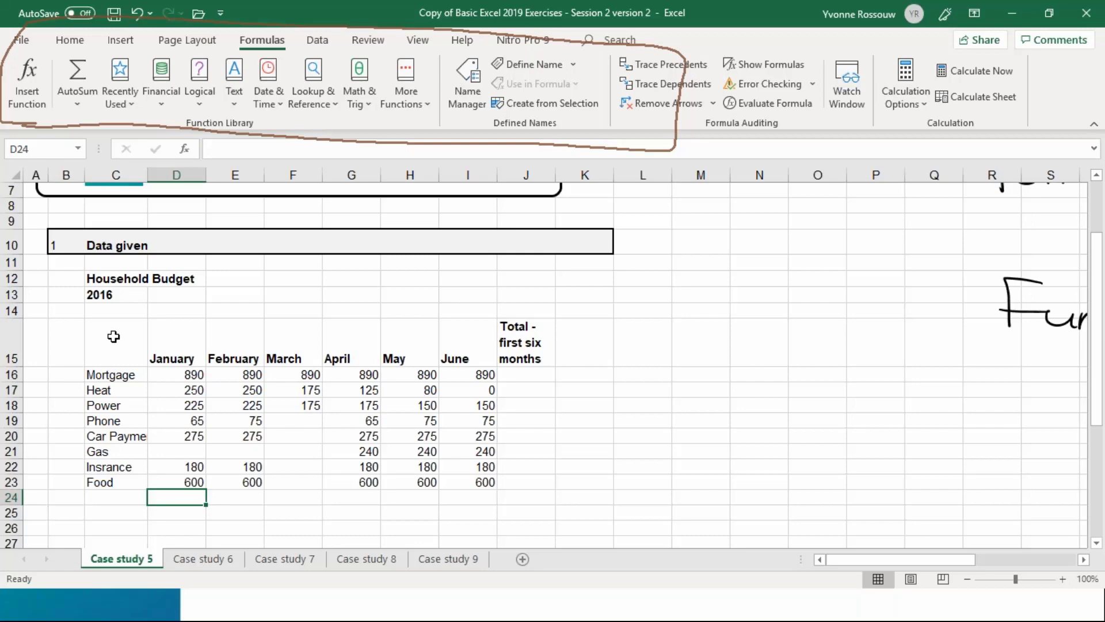
{"action": "type", "text": "="}
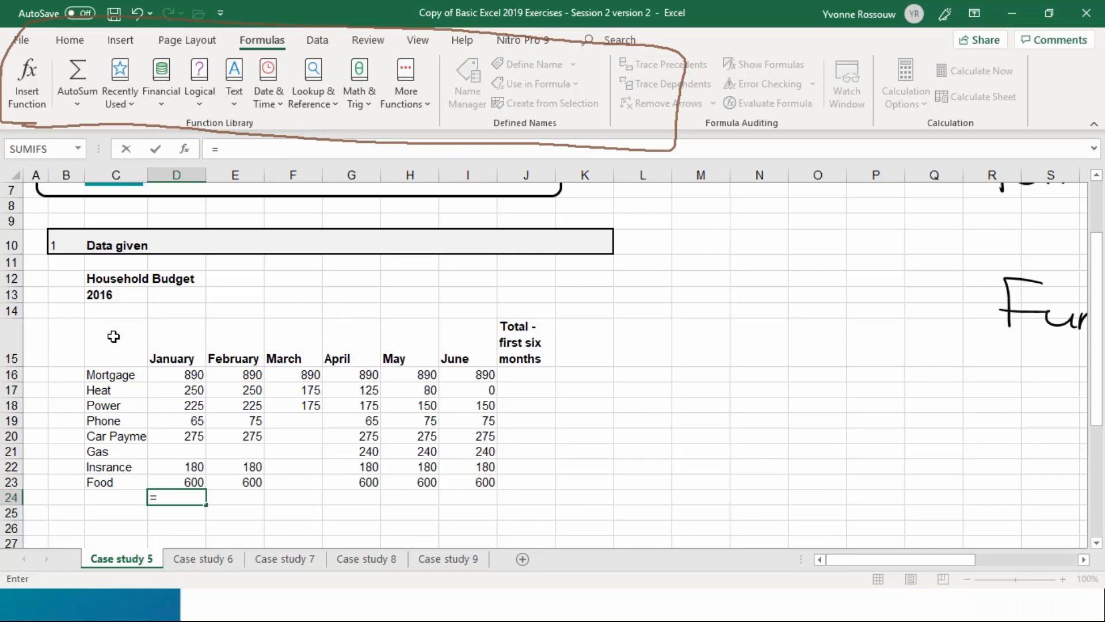
{"action": "left_click", "coordinate": [170, 375]}
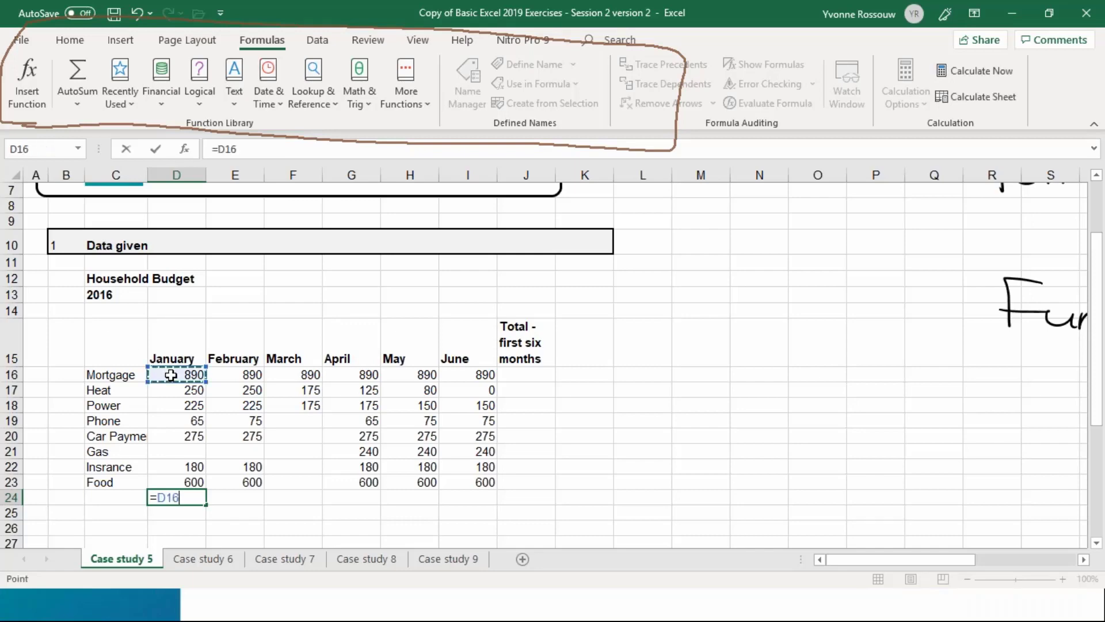
{"action": "type", "text": "+"}
{"action": "left_click", "coordinate": [195, 479]}
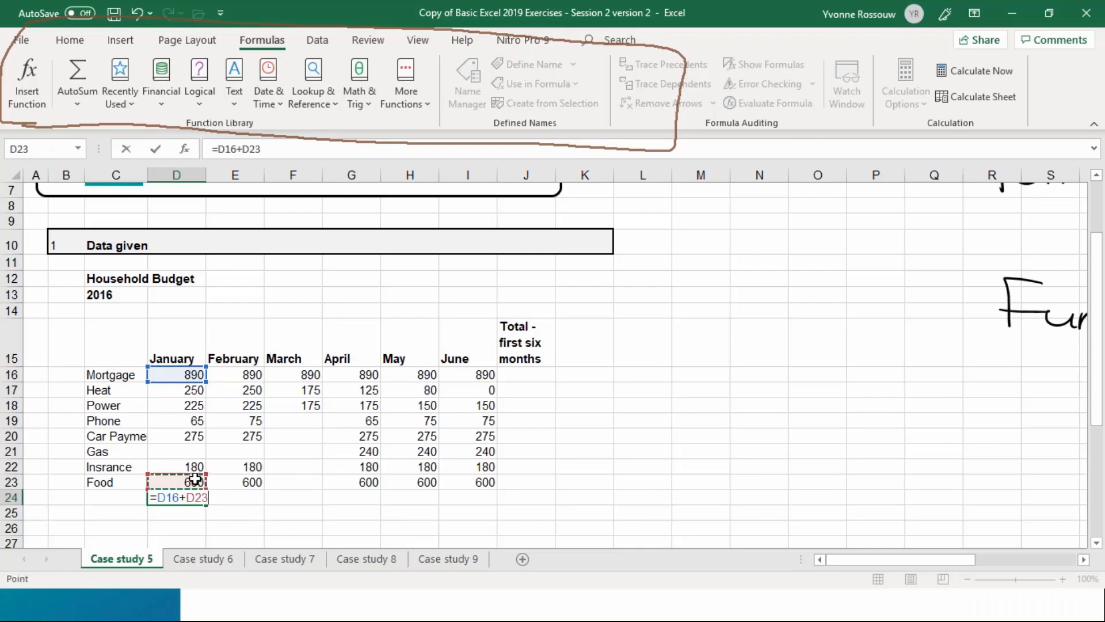
{"action": "key", "text": "Return"}
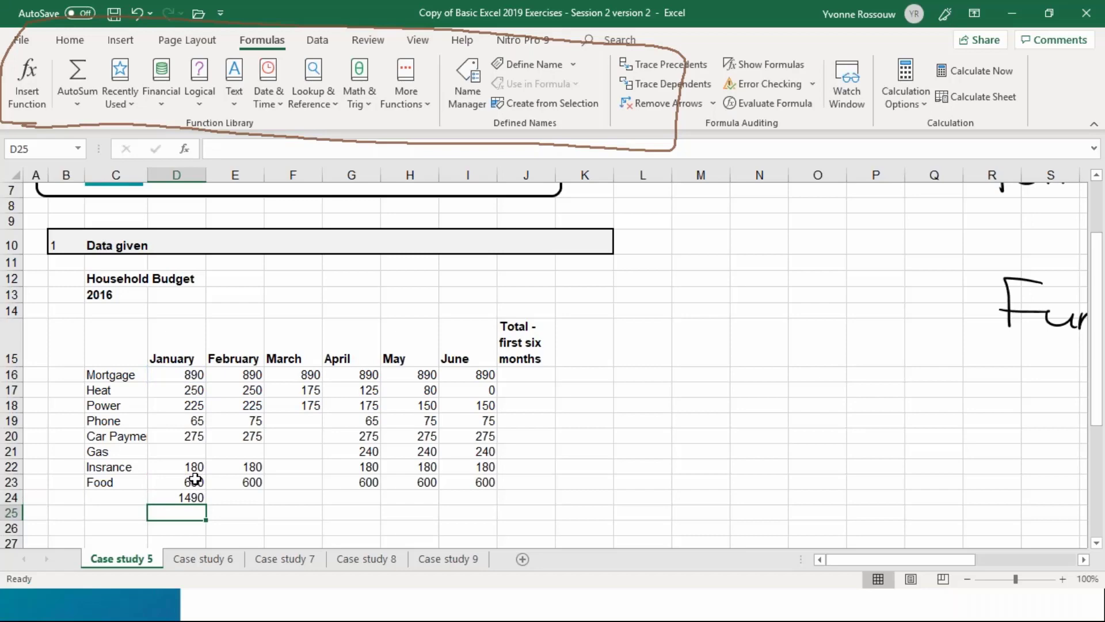
Check the cells referenced by the formula in D24 and enlarge the worksheet view to 150%
{"action": "double_click", "coordinate": [195, 497]}
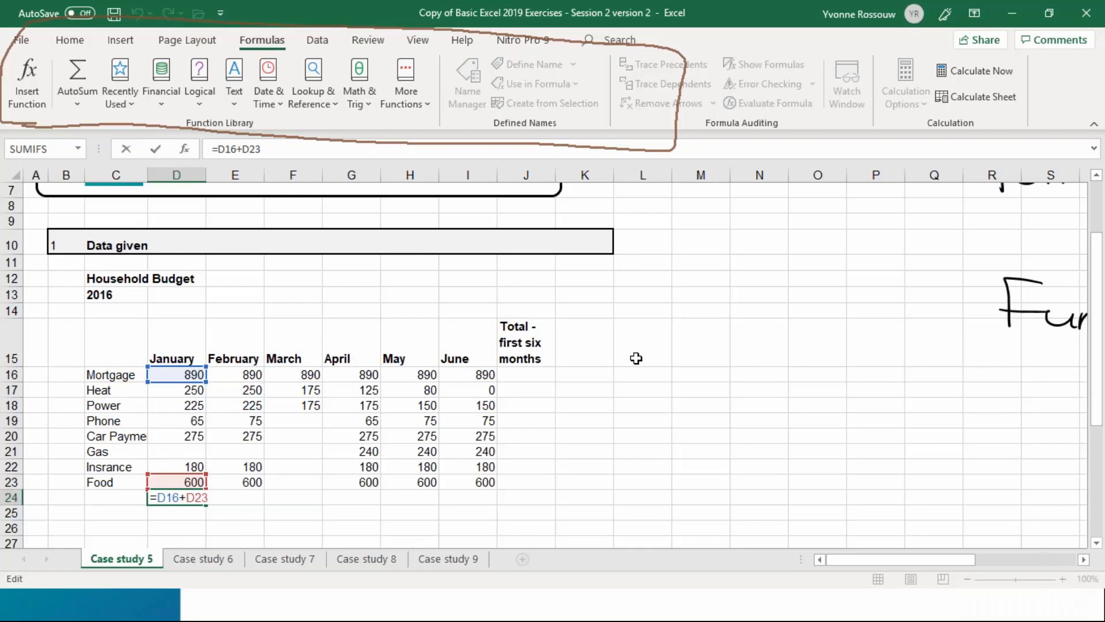
{"action": "left_click", "coordinate": [611, 356]}
{"action": "left_click", "coordinate": [1062, 579]}
{"action": "left_click", "coordinate": [1062, 579]}
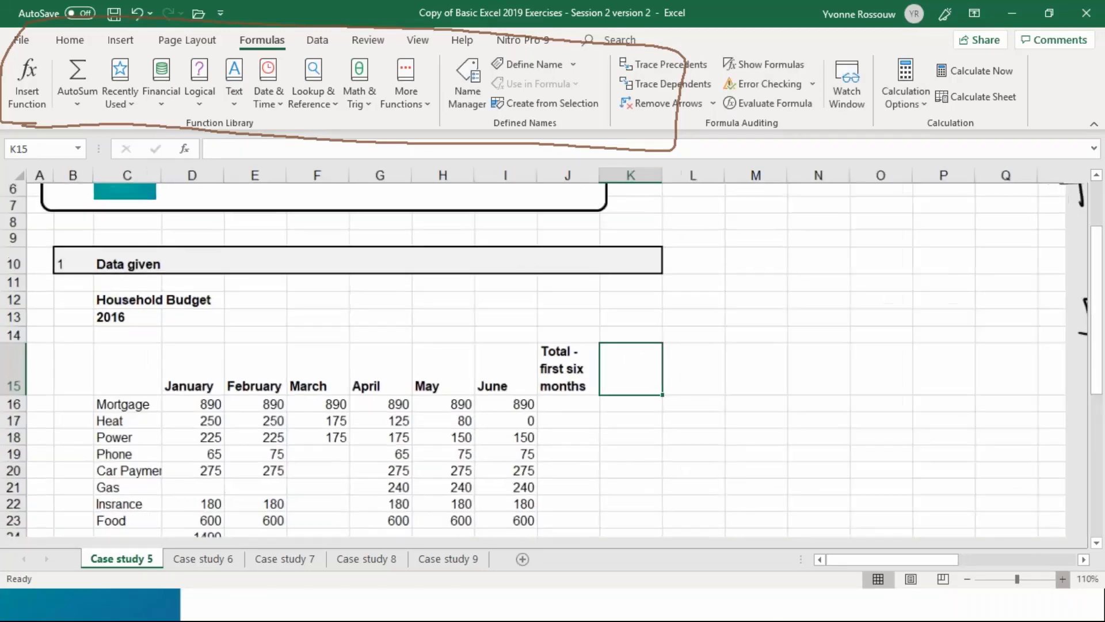
{"action": "left_click", "coordinate": [1062, 579]}
{"action": "left_click", "coordinate": [1063, 579]}
{"action": "left_click", "coordinate": [1062, 579]}
Return to cell D24 below the January figures and examine the references in its formula at the enlarged size
{"action": "key", "text": "Down"}
{"action": "key", "text": "Left"}
{"action": "key", "text": "Left"}
{"action": "key", "text": "Left"}
{"action": "key", "text": "Left"}
{"action": "key", "text": "Left"}
{"action": "key", "text": "Left"}
{"action": "key", "text": "Left"}
{"action": "key", "text": "Left"}
{"action": "key", "text": "Left"}
{"action": "key", "text": "Left"}
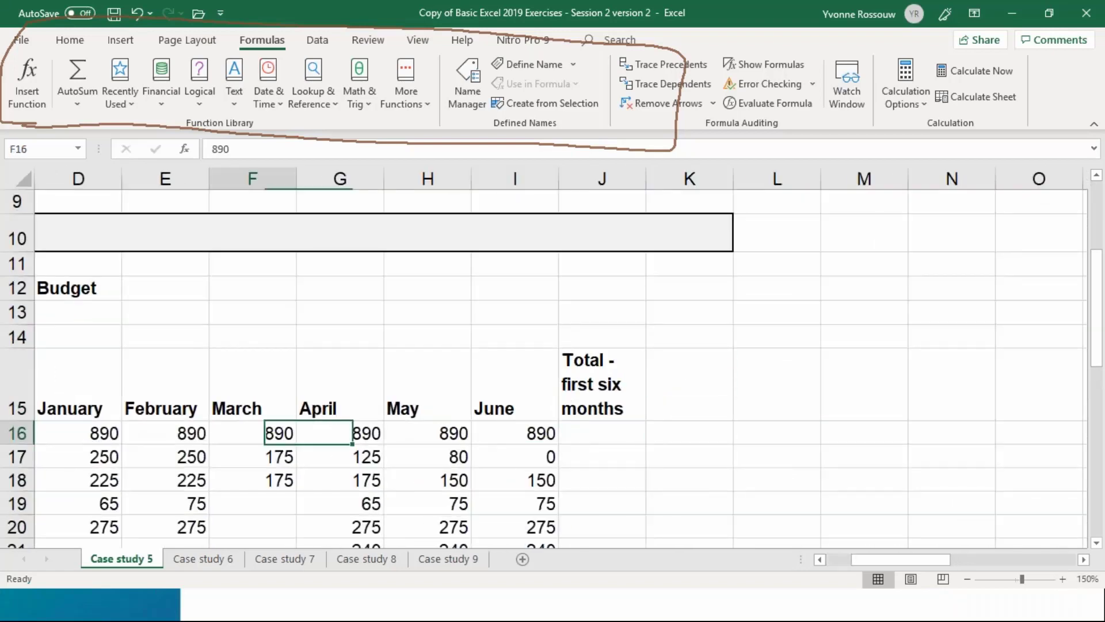
{"action": "key", "text": "Down"}
{"action": "key", "text": "Down"}
{"action": "key", "text": "Down"}
{"action": "key", "text": "Down"}
{"action": "key", "text": "Down"}
{"action": "key", "text": "Down"}
{"action": "key", "text": "Down"}
{"action": "key", "text": "Down"}
{"action": "key", "text": "Down"}
{"action": "key", "text": "Down"}
{"action": "key", "text": "Down"}
{"action": "key", "text": "Down"}
{"action": "key", "text": "Down"}
{"action": "key", "text": "Down"}
{"action": "key", "text": "Up"}
{"action": "key", "text": "Up"}
{"action": "key", "text": "Up"}
{"action": "key", "text": "Up"}
{"action": "key", "text": "Up"}
{"action": "key", "text": "Up"}
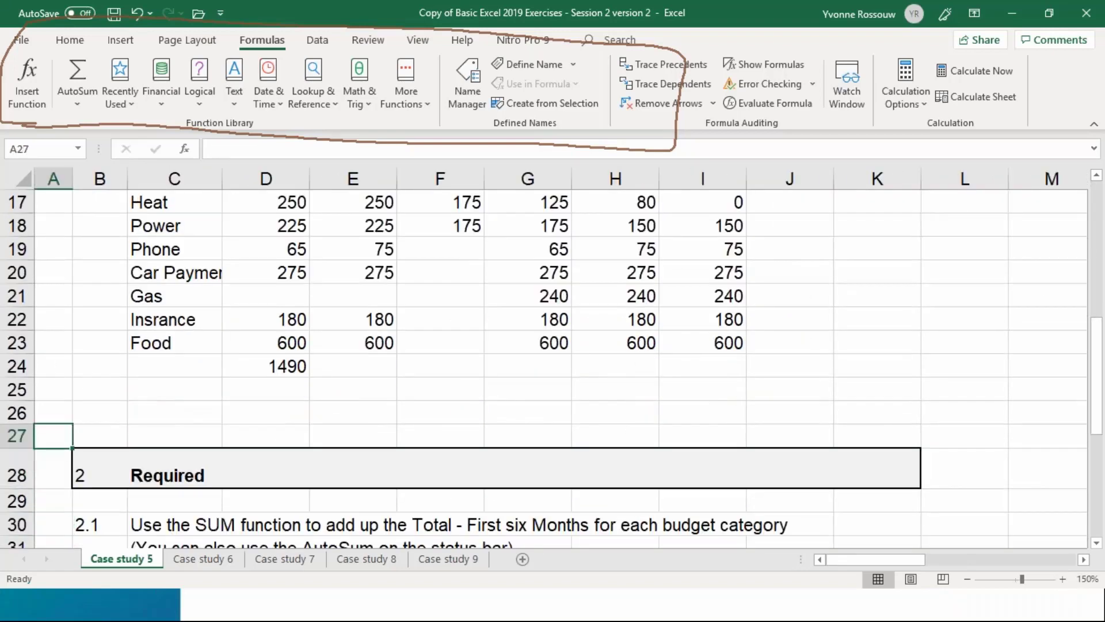
{"action": "key", "text": "Right"}
{"action": "key", "text": "Right"}
{"action": "key", "text": "Right"}
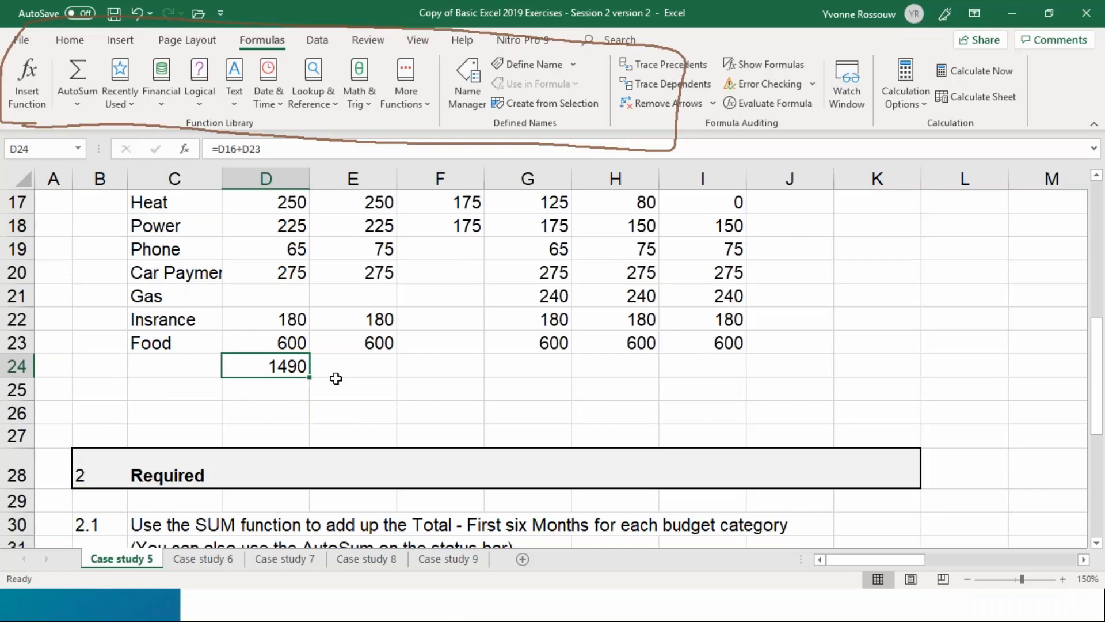
{"action": "double_click", "coordinate": [270, 368]}
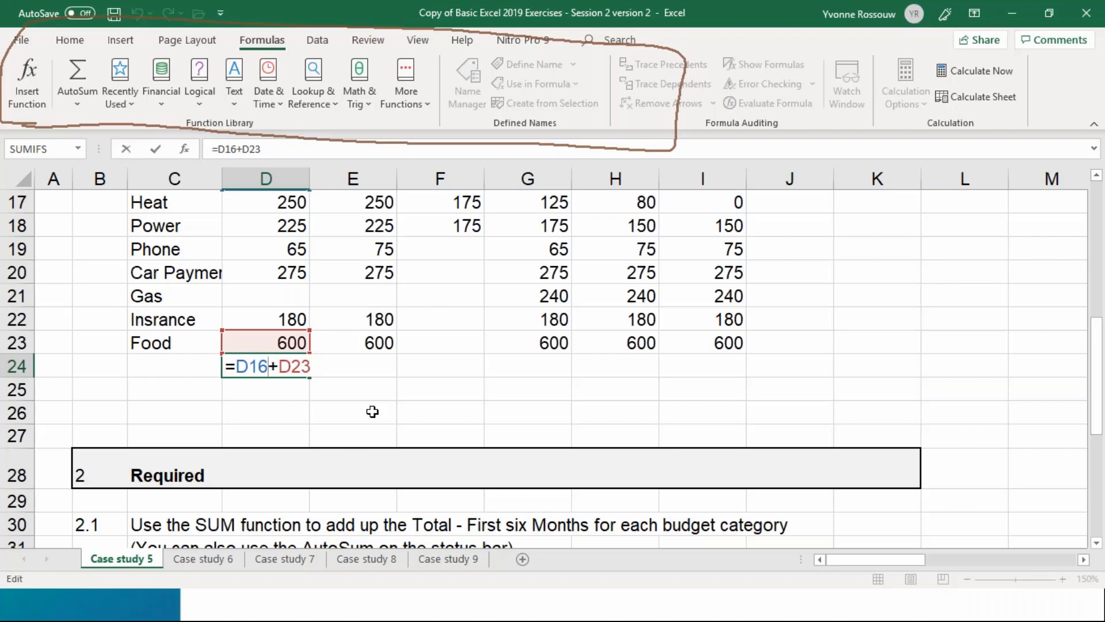
{"action": "key", "text": "ctrl+Return"}
Enter the formula =890+600 with typed-in numbers in cell D26 for comparison with D24
{"action": "key", "text": "Down"}
{"action": "key", "text": "Down"}
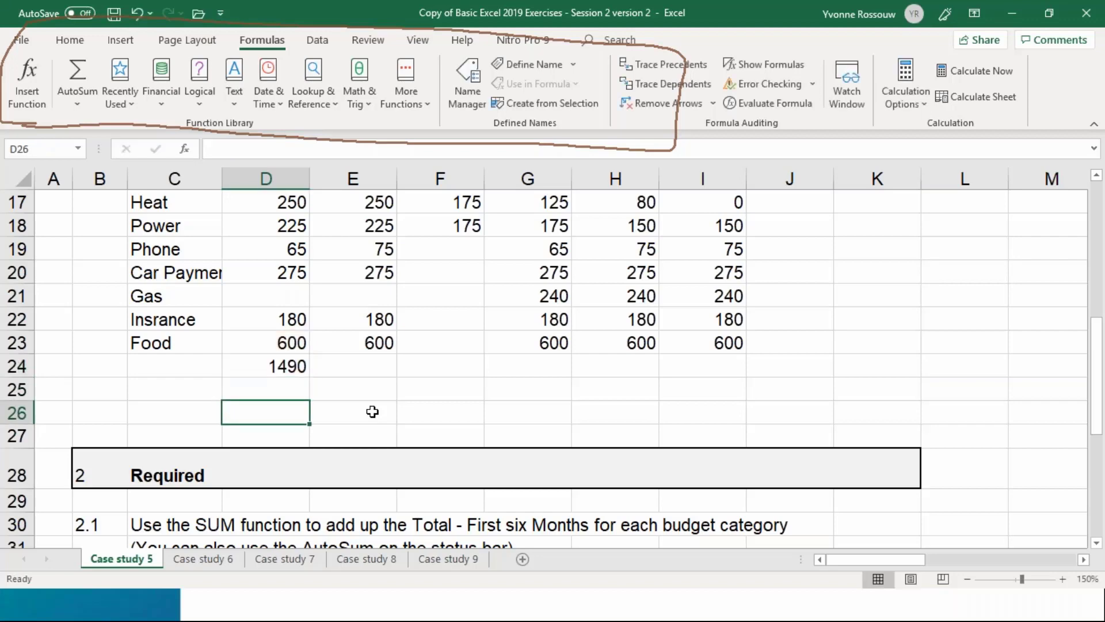
{"action": "key", "text": "Up"}
{"action": "key", "text": "Up"}
{"action": "key", "text": "Up"}
{"action": "key", "text": "Up"}
{"action": "key", "text": "Up"}
{"action": "key", "text": "Up"}
{"action": "key", "text": "Up"}
{"action": "key", "text": "Up"}
{"action": "key", "text": "Up"}
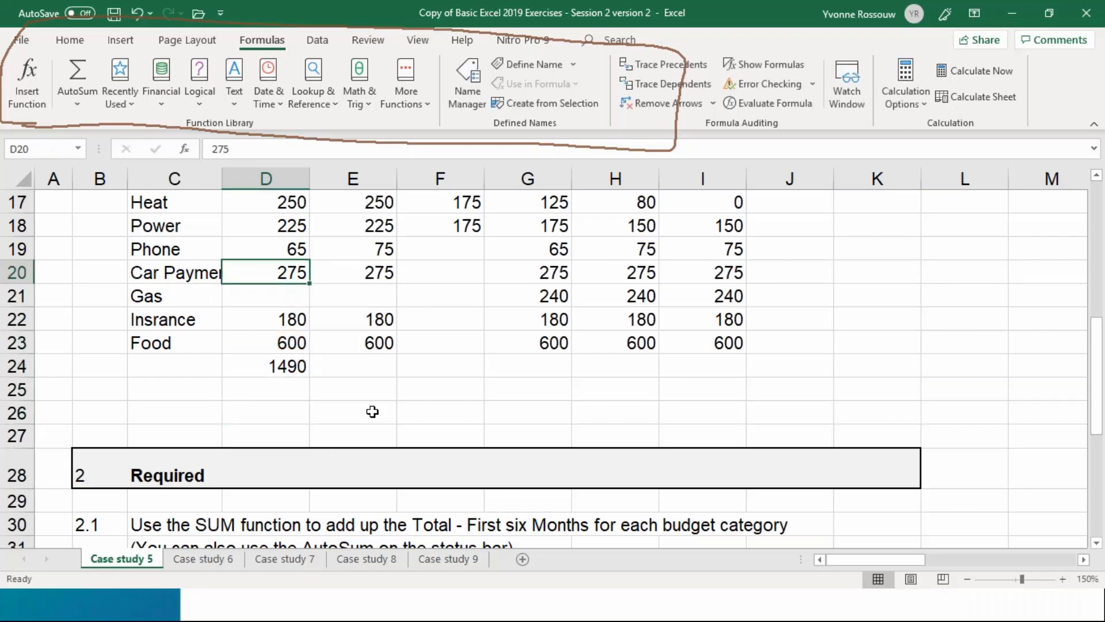
{"action": "key", "text": "Up"}
{"action": "key", "text": "Down"}
{"action": "key", "text": "Down"}
{"action": "key", "text": "Down"}
{"action": "key", "text": "Down"}
{"action": "key", "text": "Down"}
{"action": "key", "text": "Down"}
{"action": "key", "text": "Down"}
{"action": "key", "text": "Down"}
{"action": "key", "text": "Down"}
{"action": "key", "text": "Down"}
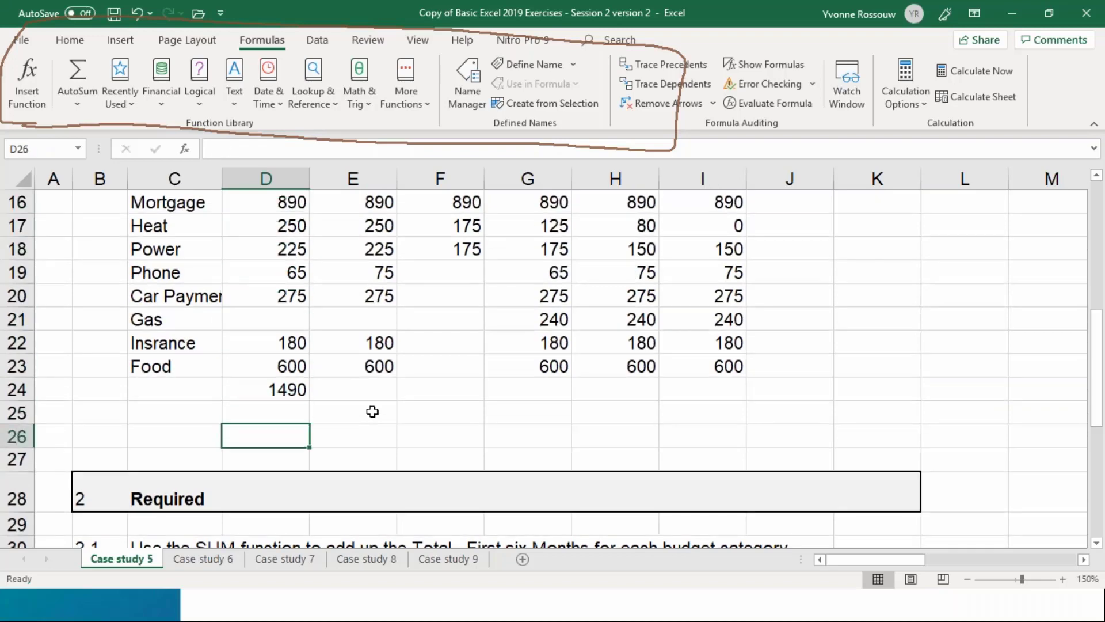
{"action": "type", "text": "=800+"}
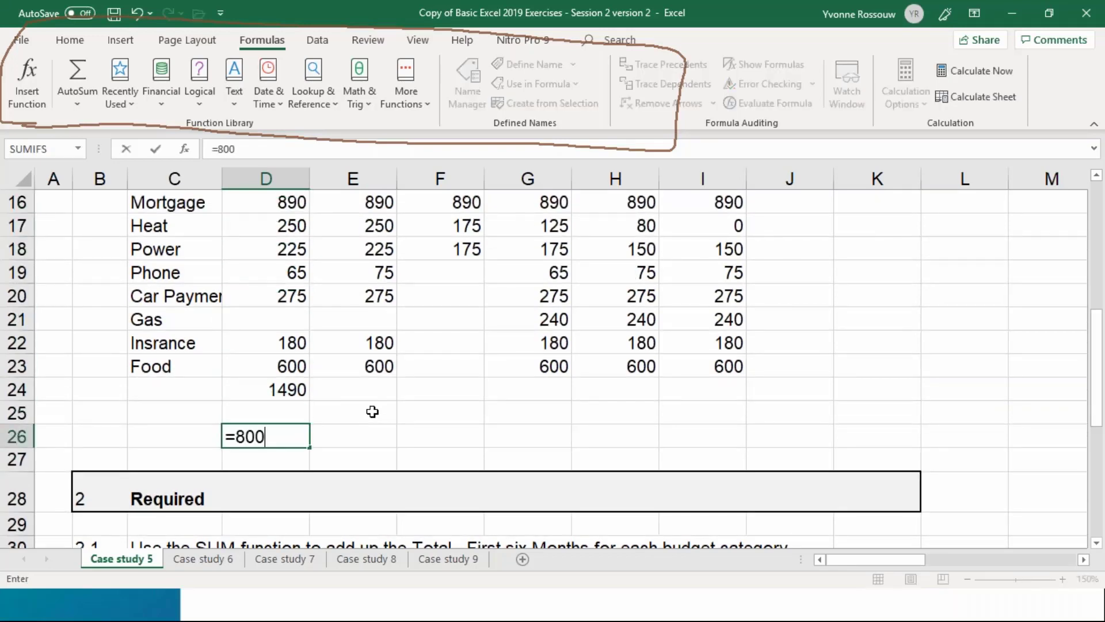
{"action": "key", "text": "BackSpace"}
{"action": "key", "text": "BackSpace"}
{"action": "key", "text": "BackSpace"}
{"action": "type", "text": "90+600"}
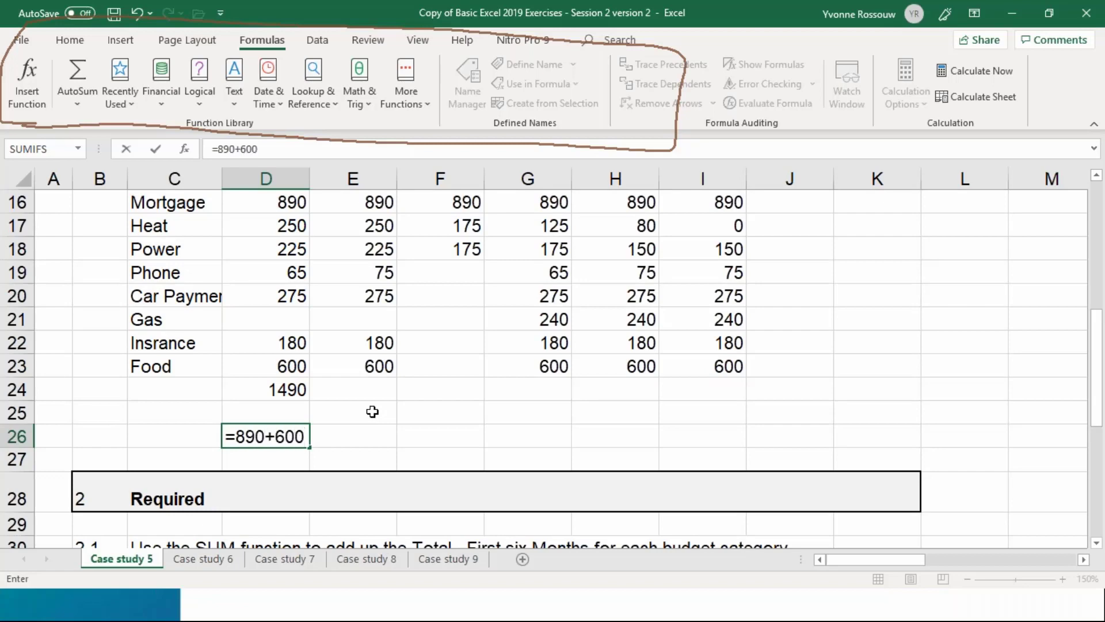
{"action": "key", "text": "Return"}
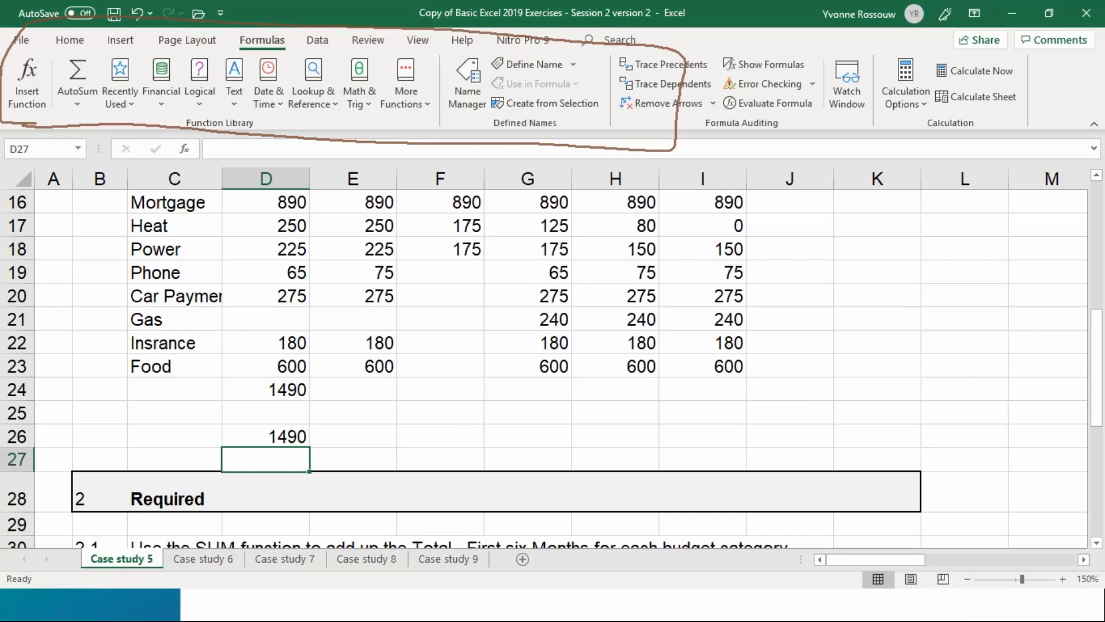
Set the January Mortgage amount in D16 to 700
{"action": "left_click", "coordinate": [266, 437]}
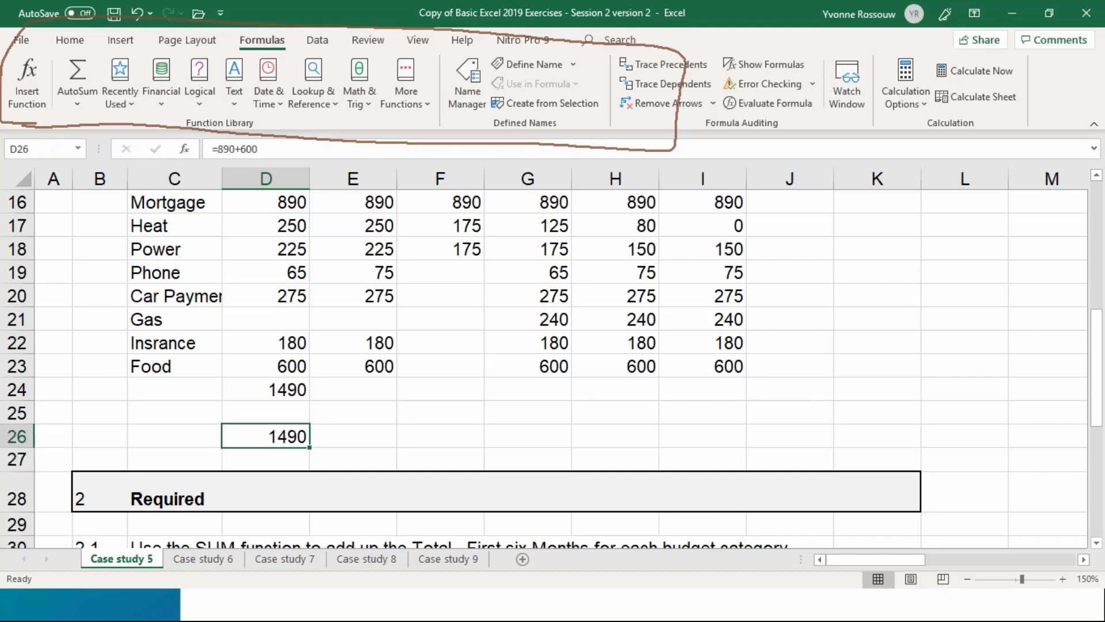
{"action": "key", "text": "Up"}
{"action": "key", "text": "Up"}
{"action": "key", "text": "Up"}
{"action": "key", "text": "Up"}
{"action": "key", "text": "Up"}
{"action": "key", "text": "Up"}
{"action": "key", "text": "Up"}
{"action": "key", "text": "Up"}
{"action": "key", "text": "Up"}
{"action": "key", "text": "Up"}
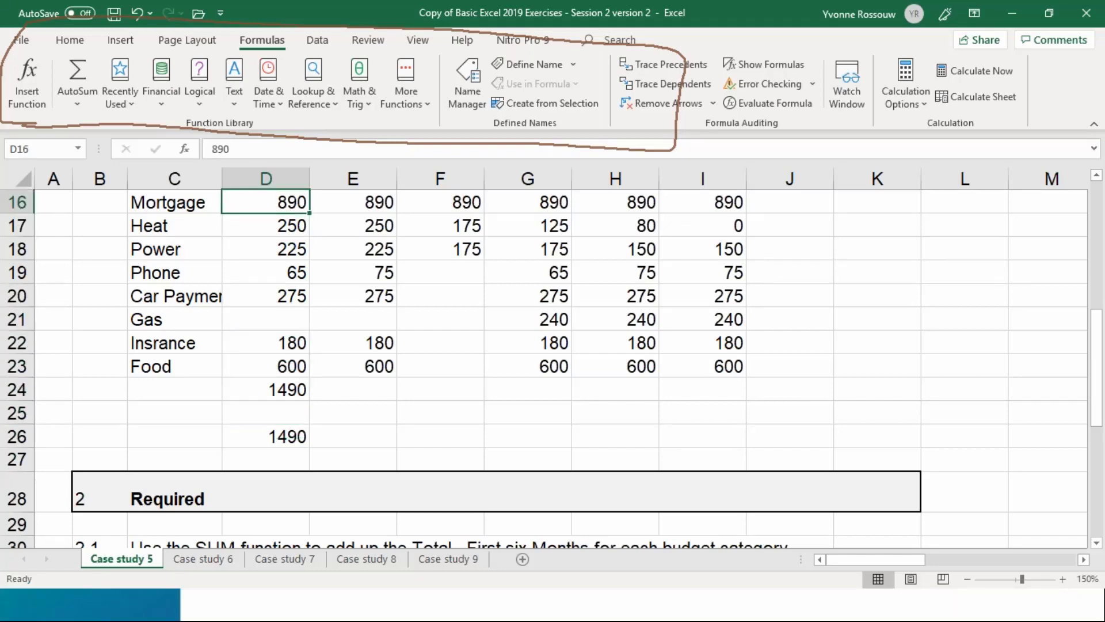
{"action": "type", "text": "700"}
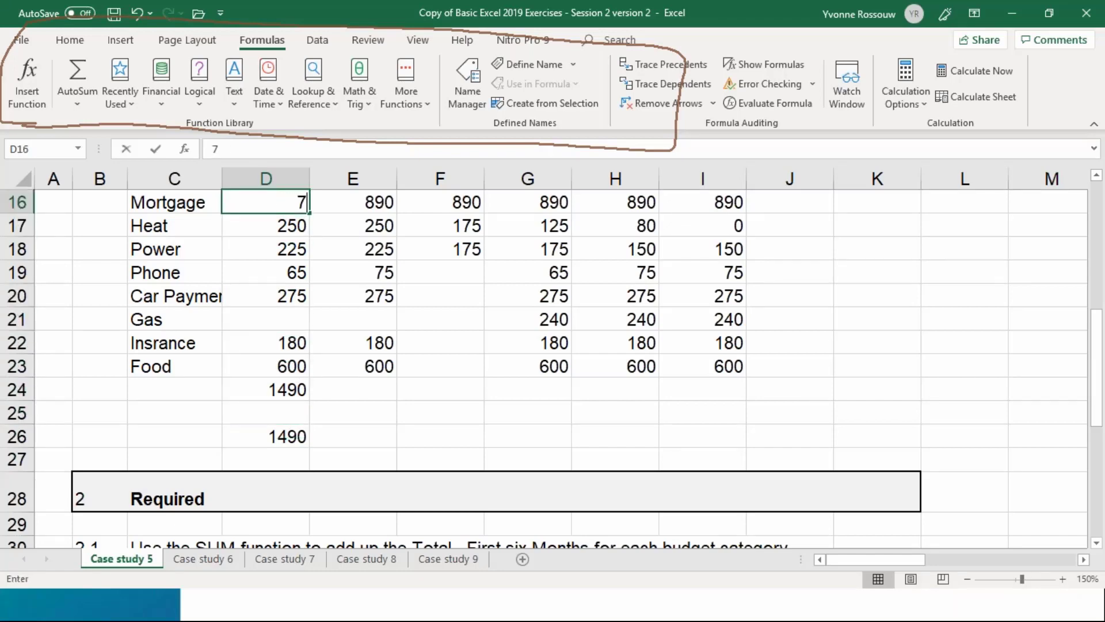
{"action": "key", "text": "Return"}
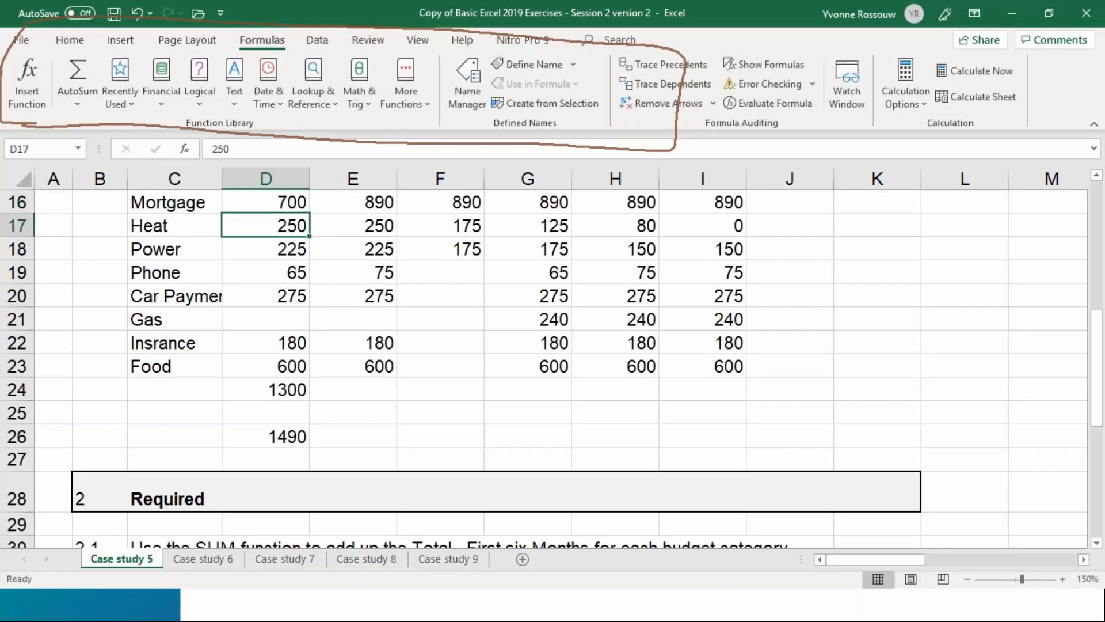
Highlight cell D26, which holds the typed-in-number formula, with a yellow fill
{"action": "key", "text": "Down"}
{"action": "key", "text": "Down"}
{"action": "key", "text": "Down"}
{"action": "key", "text": "Down"}
{"action": "key", "text": "Down"}
{"action": "key", "text": "Down"}
{"action": "key", "text": "Down"}
{"action": "key", "text": "Down"}
{"action": "key", "text": "Down"}
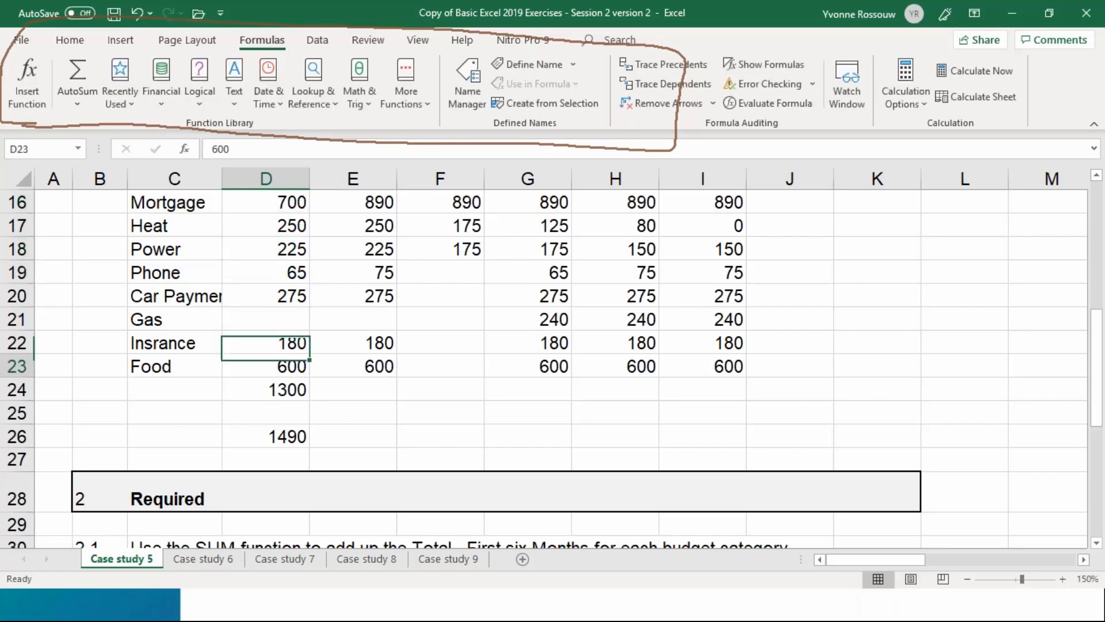
{"action": "left_click", "coordinate": [81, 41]}
{"action": "left_click", "coordinate": [203, 96]}
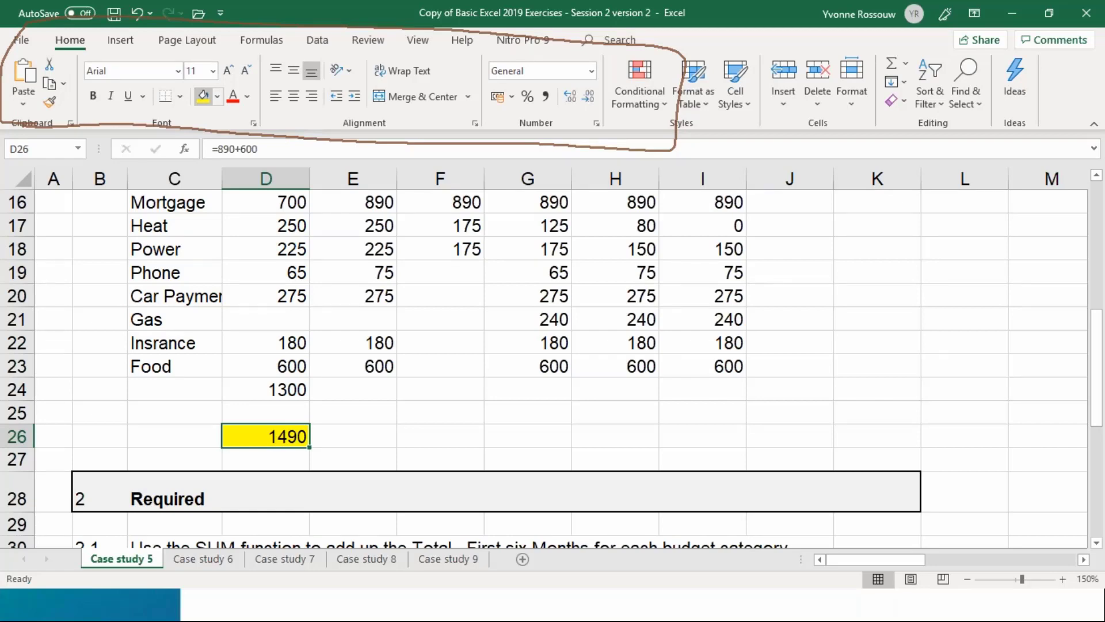
Check the cells referenced by the formula in D24 and clear the ink outline drawn around the ribbon
{"action": "double_click", "coordinate": [286, 389]}
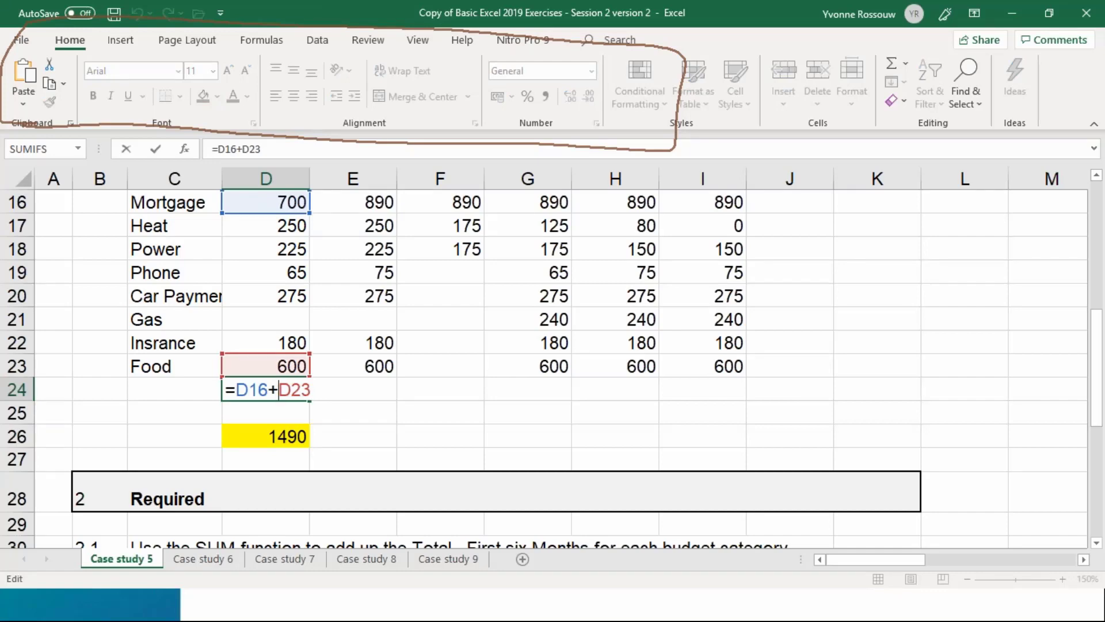
{"action": "key", "text": "Return"}
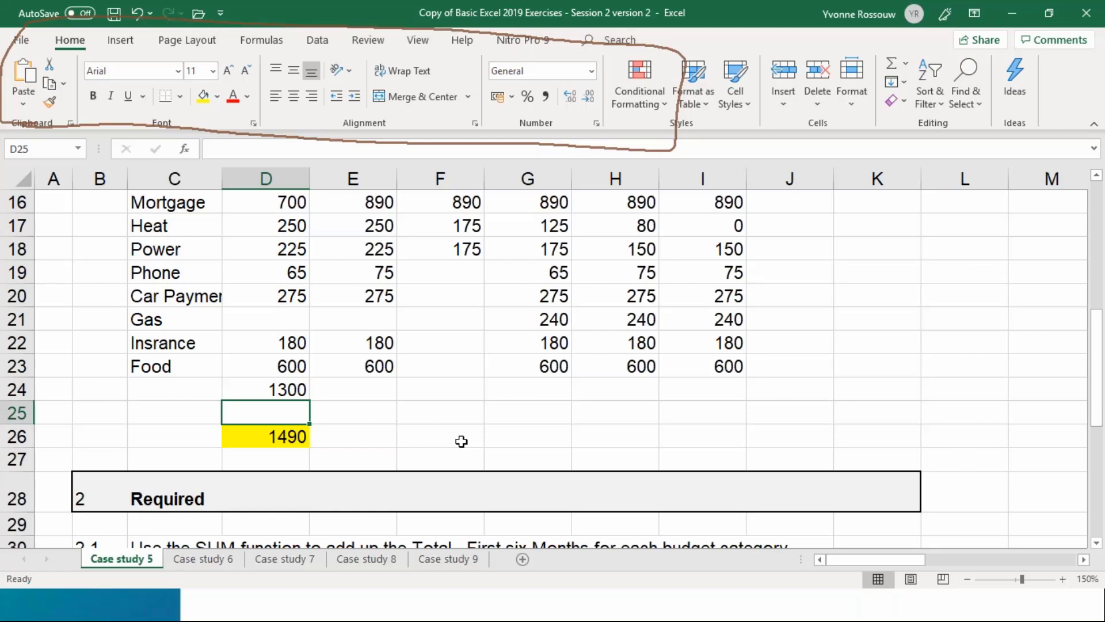
{"action": "left_click", "coordinate": [867, 222]}
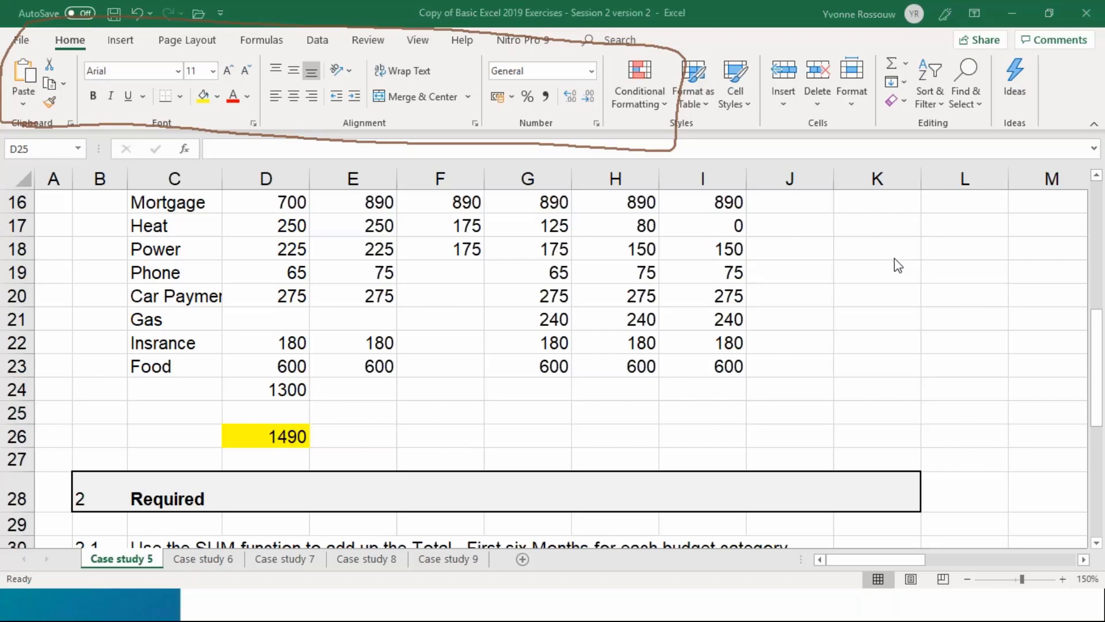
{"action": "left_click", "coordinate": [906, 329]}
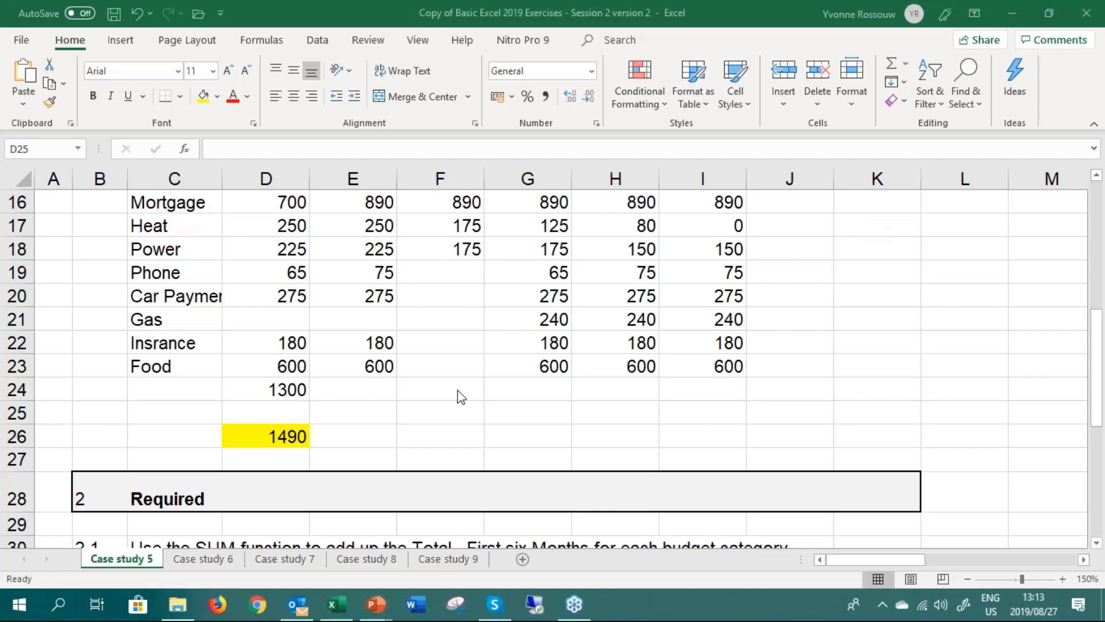
Enter =G20+'Case study 6'!F26 in G24 to demonstrate a reference to another sheet, and delete the formula again
{"action": "left_click", "coordinate": [506, 394]}
{"action": "type", "text": "="}
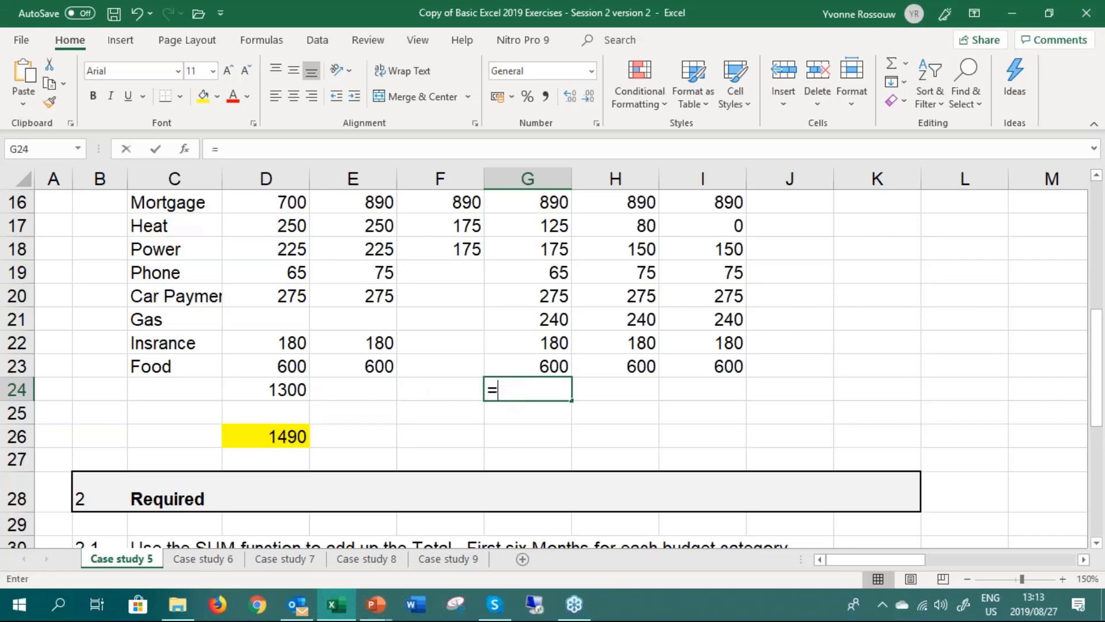
{"action": "left_click", "coordinate": [541, 295]}
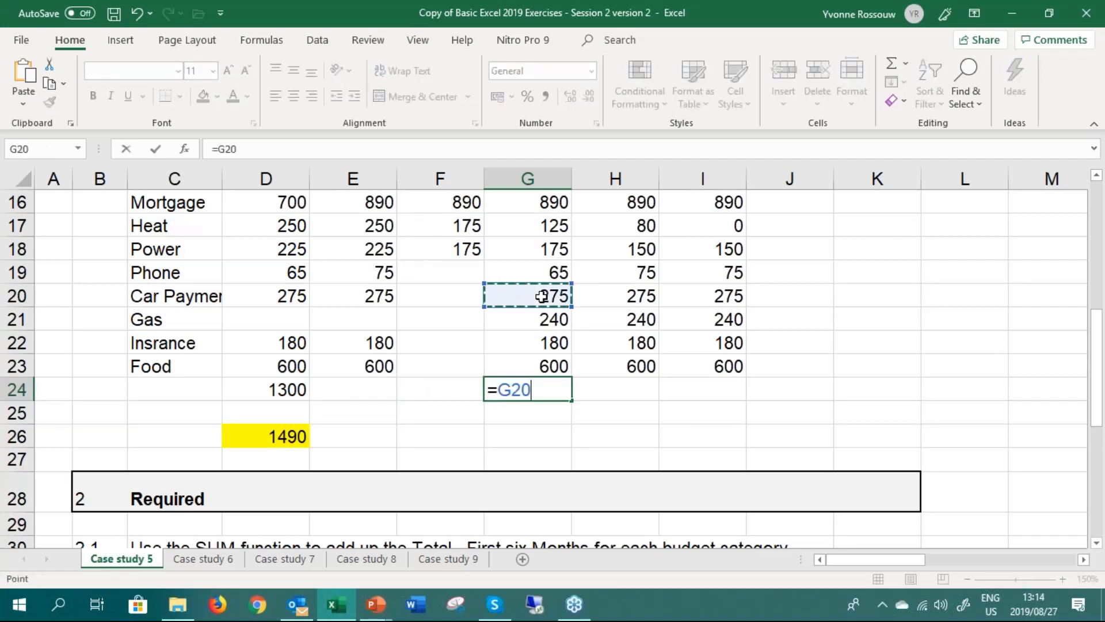
{"action": "type", "text": "+"}
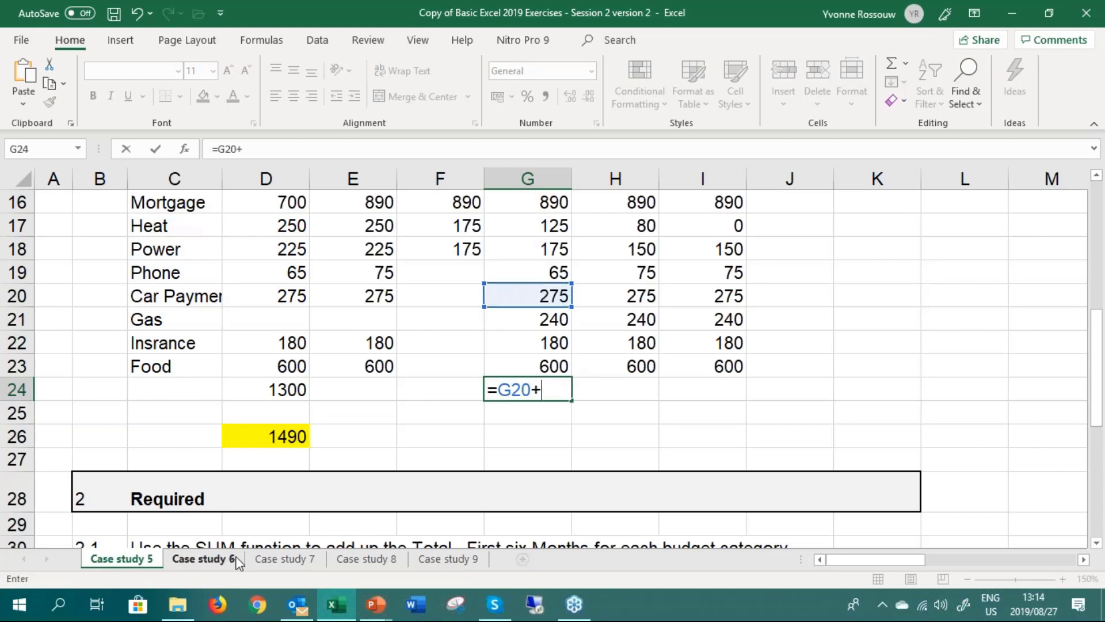
{"action": "left_click", "coordinate": [236, 562]}
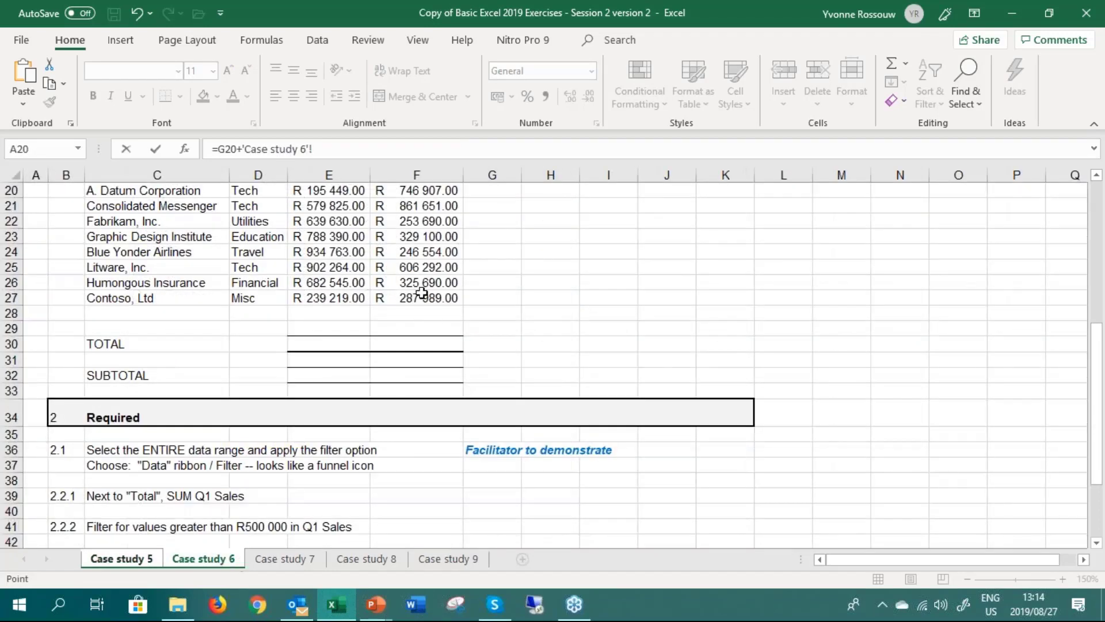
{"action": "left_click", "coordinate": [422, 286]}
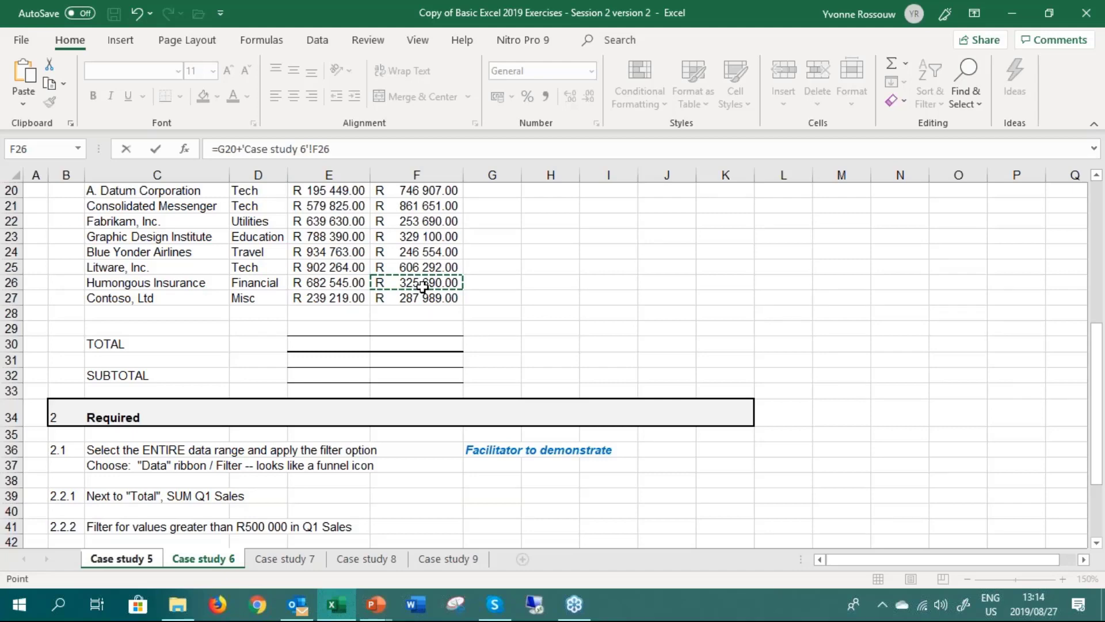
{"action": "key", "text": "Return"}
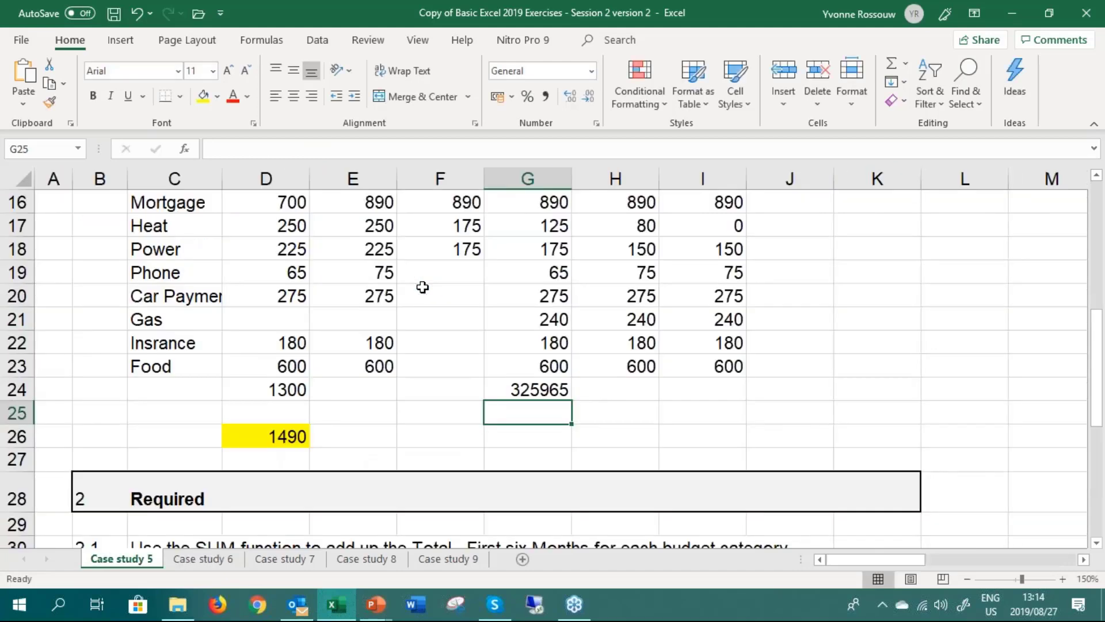
{"action": "key", "text": "Up"}
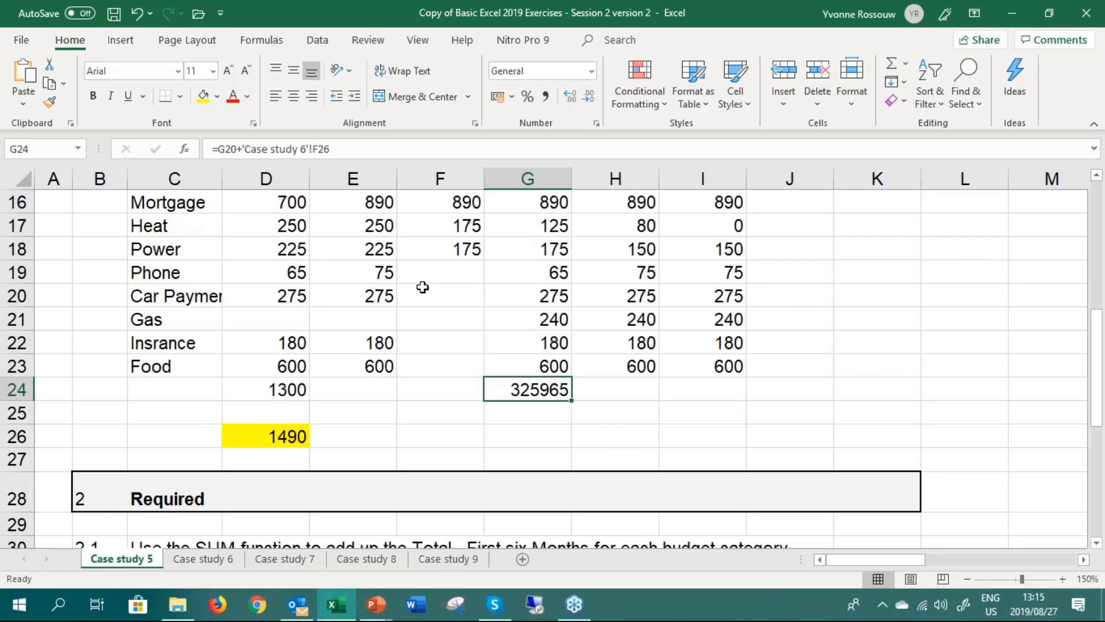
{"action": "key", "text": "Delete"}
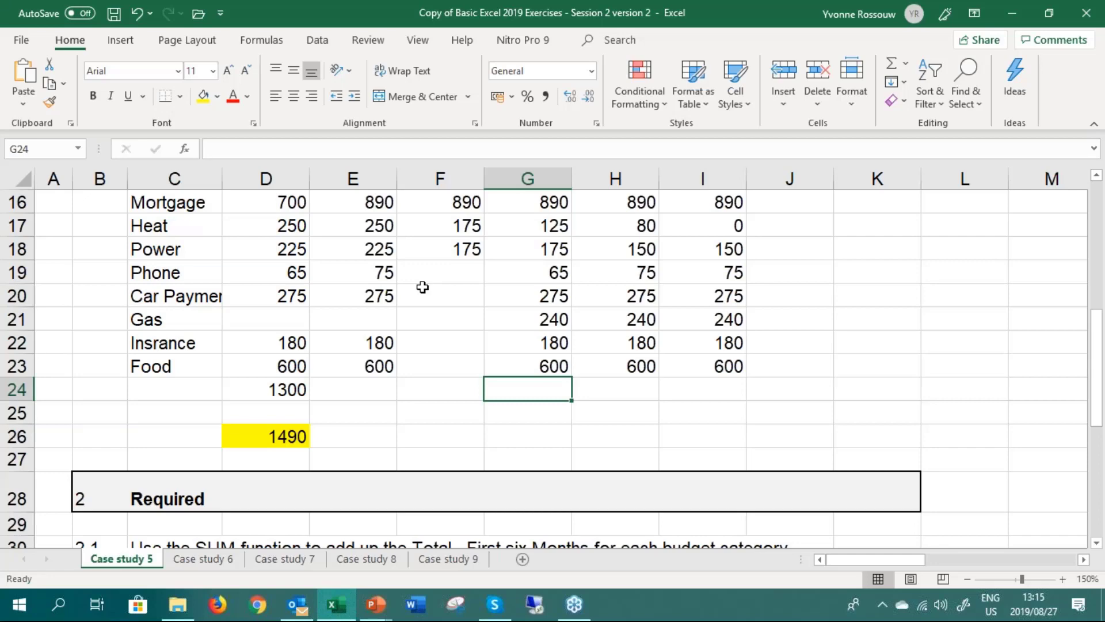
Display the formula commands and handwrite BODMAS in black ink below the budget figures, across rows 24 to 26
{"action": "left_click", "coordinate": [266, 41]}
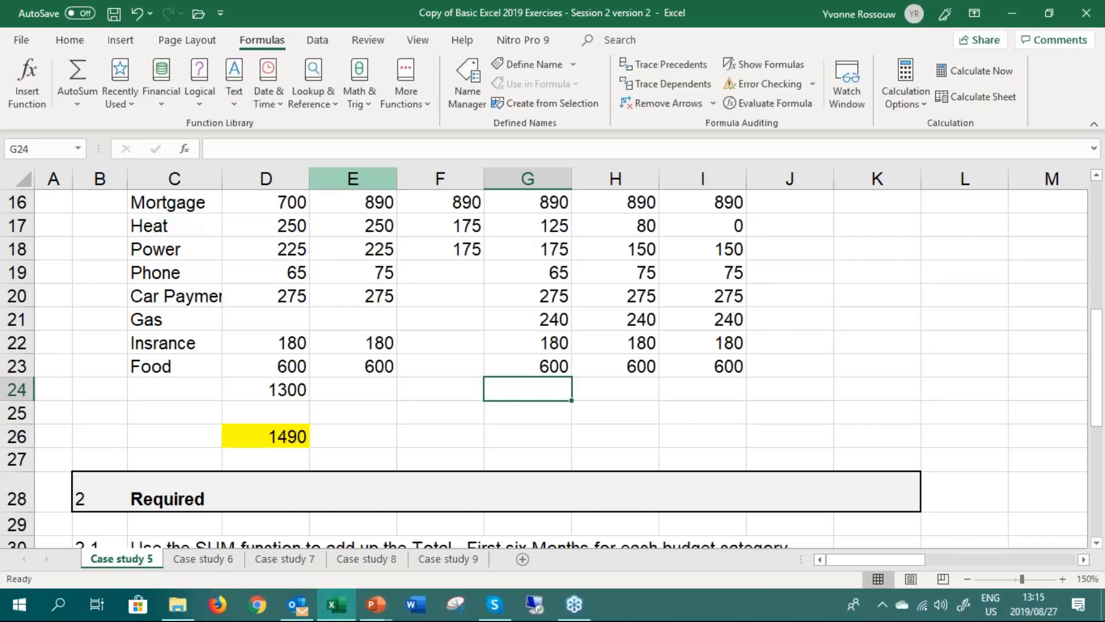
{"action": "left_click_drag", "start_coordinate": [450, 404], "coordinate": [450, 440]}
{"action": "mouse_move", "coordinate": [416, 402]}
{"action": "left_mouse_down"}
{"action": "mouse_move", "coordinate": [440, 414]}
{"action": "mouse_move", "coordinate": [447, 441]}
{"action": "left_mouse_up"}
{"action": "left_click_drag", "start_coordinate": [524, 401], "coordinate": [544, 439]}
{"action": "mouse_move", "coordinate": [540, 391]}
{"action": "left_mouse_down"}
{"action": "mouse_move", "coordinate": [548, 387]}
{"action": "mouse_move", "coordinate": [544, 439]}
{"action": "left_mouse_up"}
{"action": "mouse_move", "coordinate": [586, 439]}
{"action": "left_mouse_down"}
{"action": "mouse_move", "coordinate": [586, 394]}
{"action": "mouse_move", "coordinate": [624, 388]}
{"action": "mouse_move", "coordinate": [624, 437]}
{"action": "left_mouse_up"}
{"action": "mouse_move", "coordinate": [636, 435]}
{"action": "left_mouse_down"}
{"action": "mouse_move", "coordinate": [650, 384]}
{"action": "mouse_move", "coordinate": [666, 429]}
{"action": "left_mouse_up"}
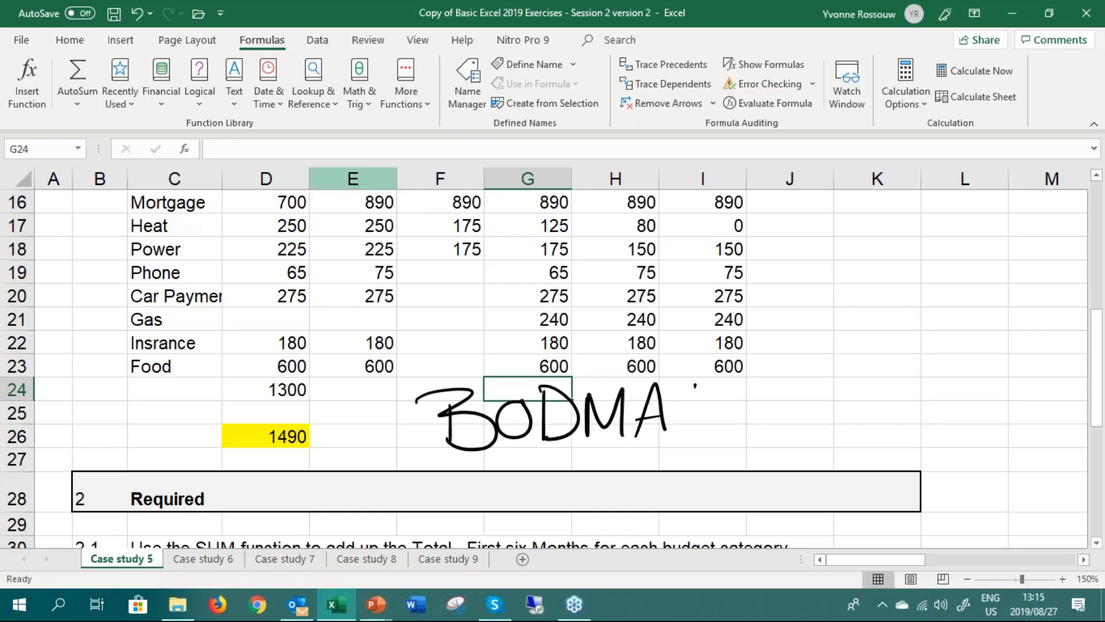
{"action": "mouse_move", "coordinate": [695, 384]}
{"action": "left_mouse_down"}
{"action": "mouse_move", "coordinate": [693, 417]}
{"action": "mouse_move", "coordinate": [668, 432]}
{"action": "left_mouse_up"}
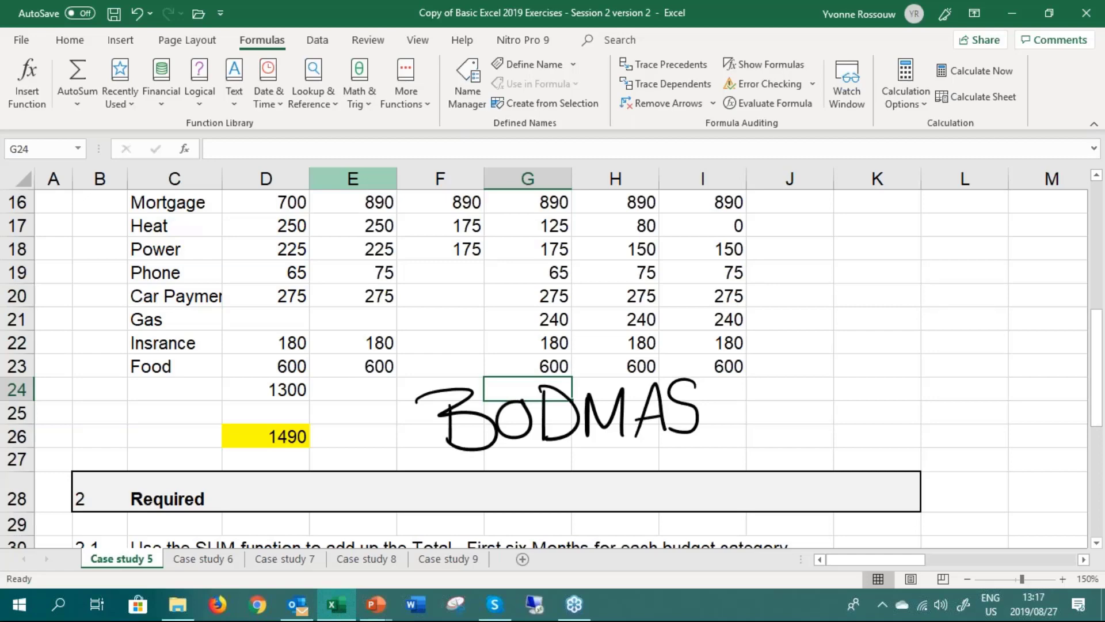
Enter the example formula =1+2 in the empty cell L24, away from the budget figures
{"action": "key", "text": "Right"}
{"action": "key", "text": "Right"}
{"action": "key", "text": "Right"}
{"action": "key", "text": "Right"}
{"action": "key", "text": "Right"}
{"action": "key", "text": "Right"}
{"action": "key", "text": "Right"}
{"action": "key", "text": "Right"}
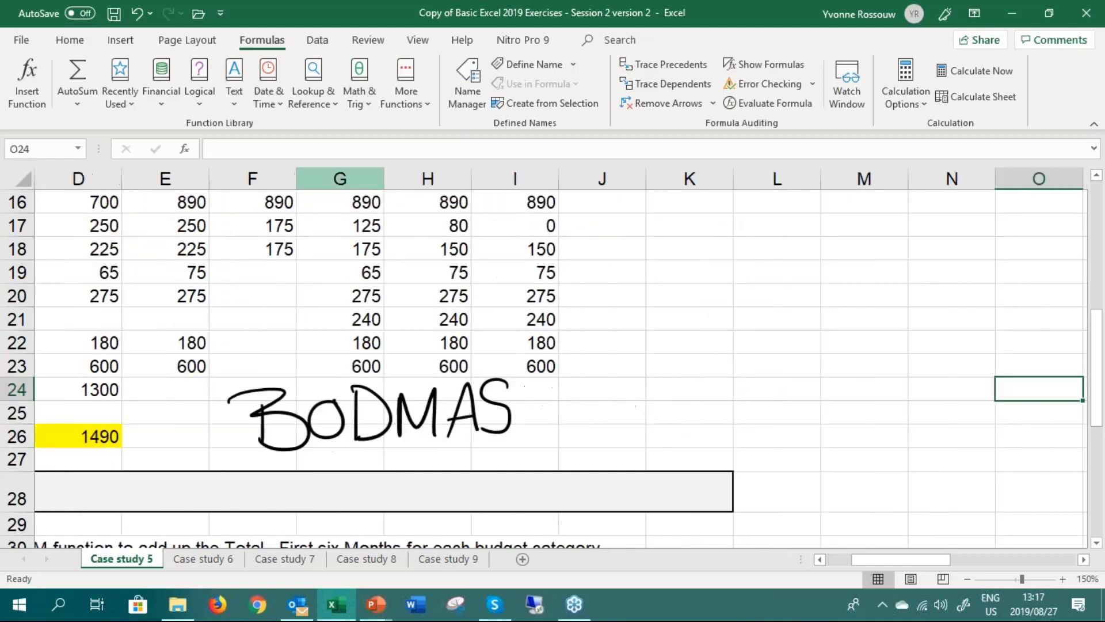
{"action": "key", "text": "Right"}
{"action": "key", "text": "Right"}
{"action": "key", "text": "Left"}
{"action": "key", "text": "Left"}
{"action": "key", "text": "Left"}
{"action": "key", "text": "Left"}
{"action": "key", "text": "Left"}
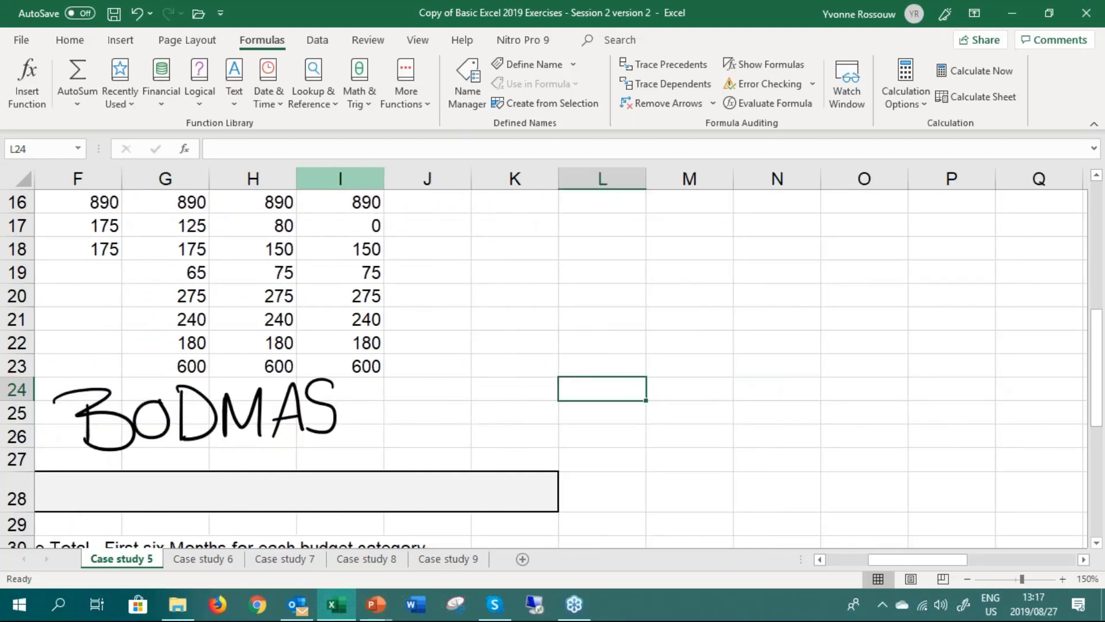
{"action": "type", "text": "="}
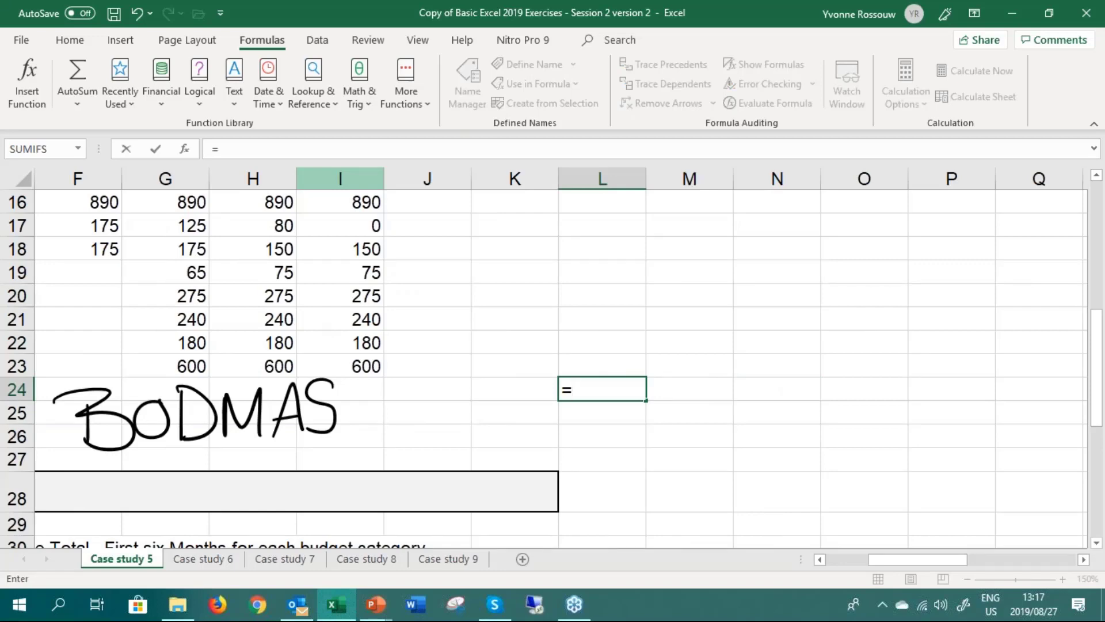
{"action": "type", "text": "1+2"}
{"action": "key", "text": "Return"}
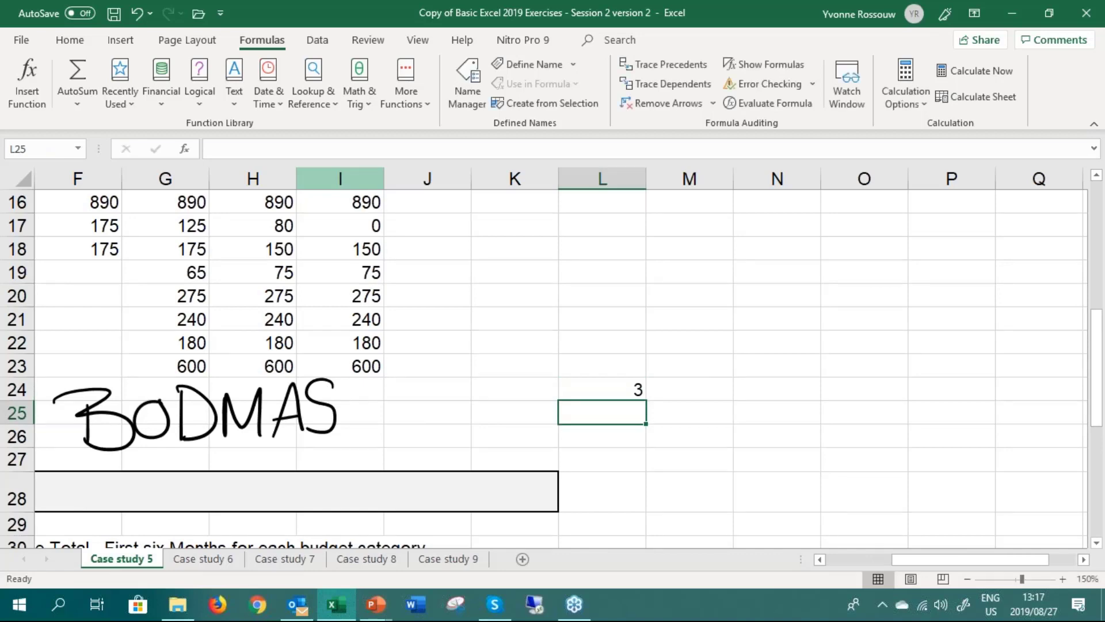
Enter the comparison formulas =1+2 in L25 and -1+2 in L26 to contrast the starting signs
{"action": "type", "text": "=1+2"}
{"action": "key", "text": "Return"}
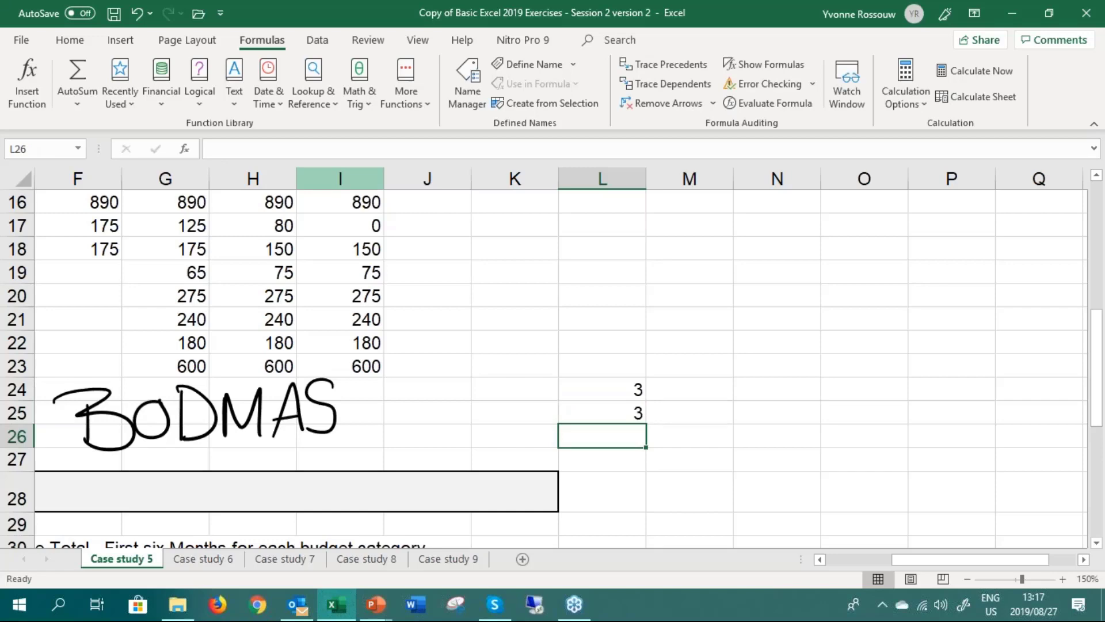
{"action": "type", "text": "-1+2"}
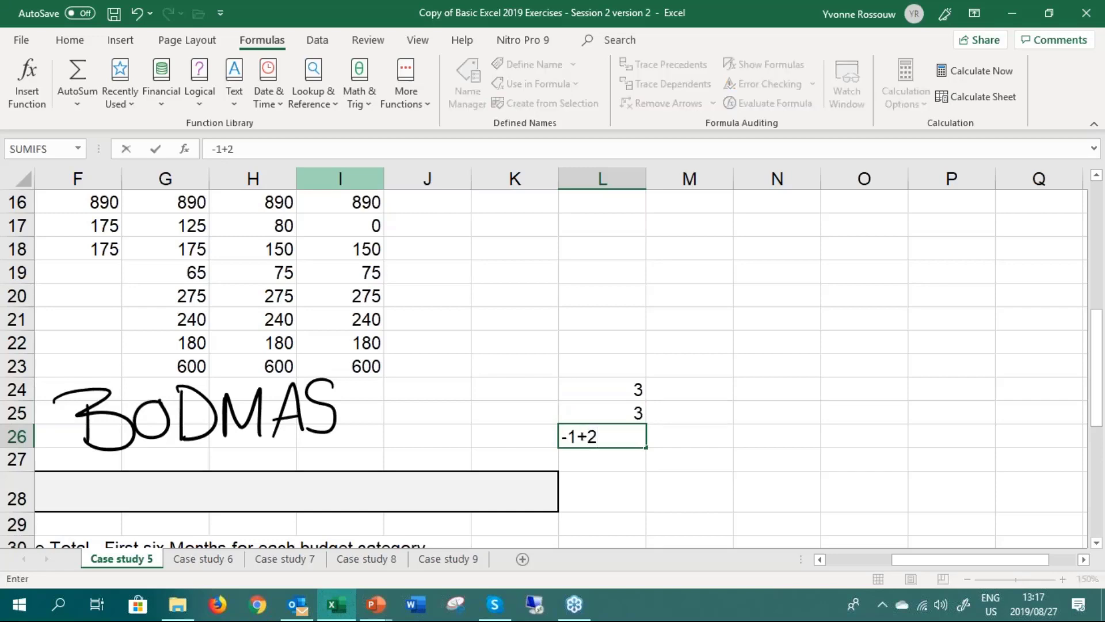
{"action": "key", "text": "Return"}
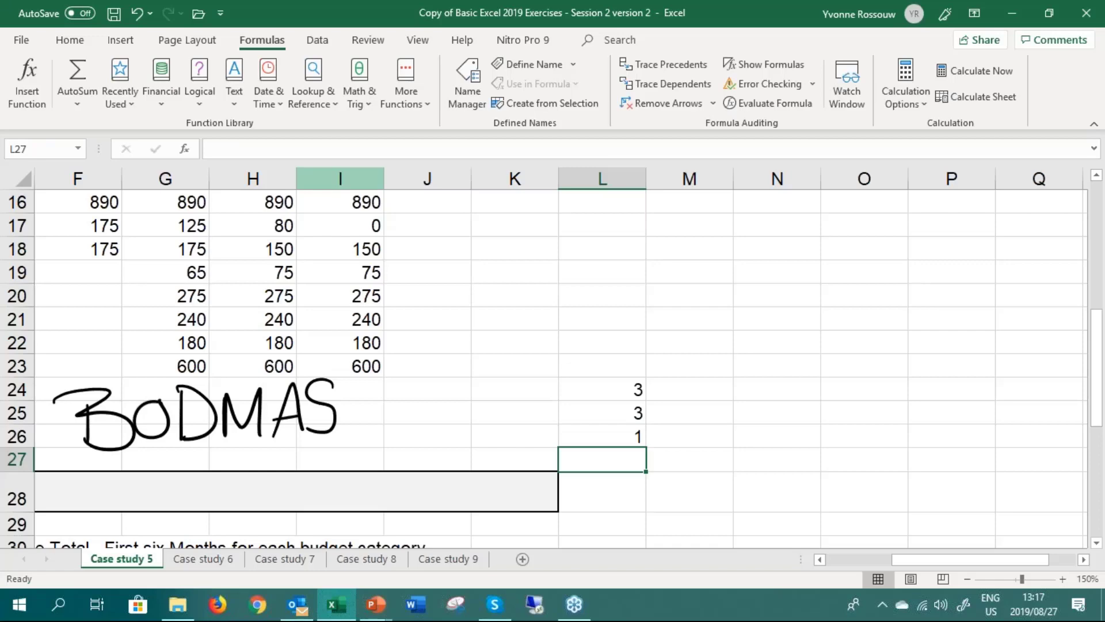
Clear the example formulas from cells L25, L26 and L24
{"action": "key", "text": "Up"}
{"action": "key", "text": "Up"}
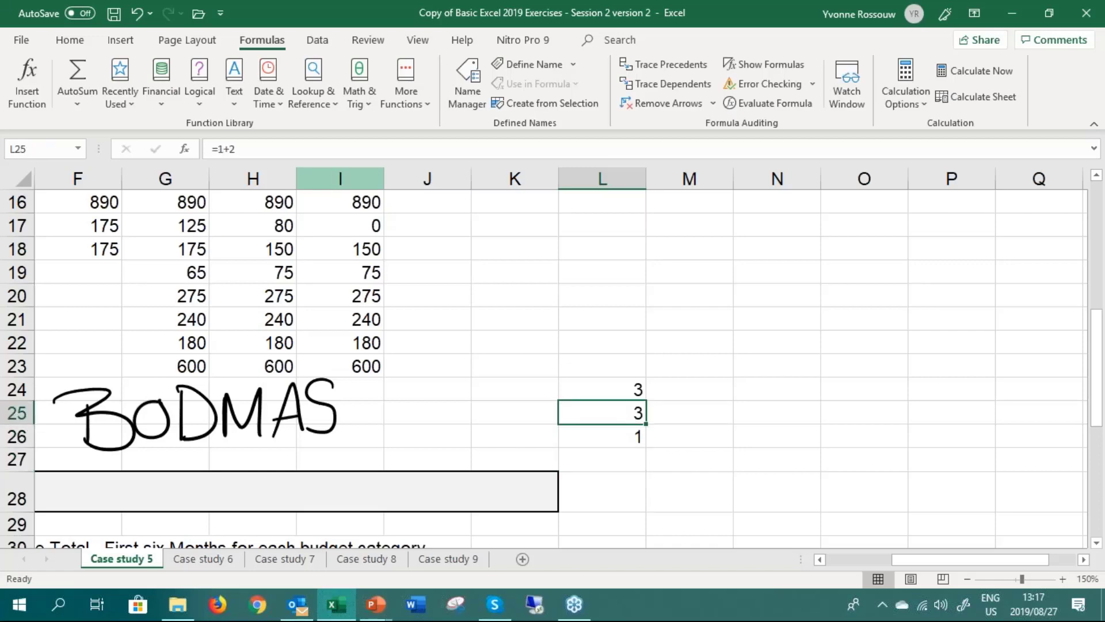
{"action": "key", "text": "Delete"}
{"action": "key", "text": "Down"}
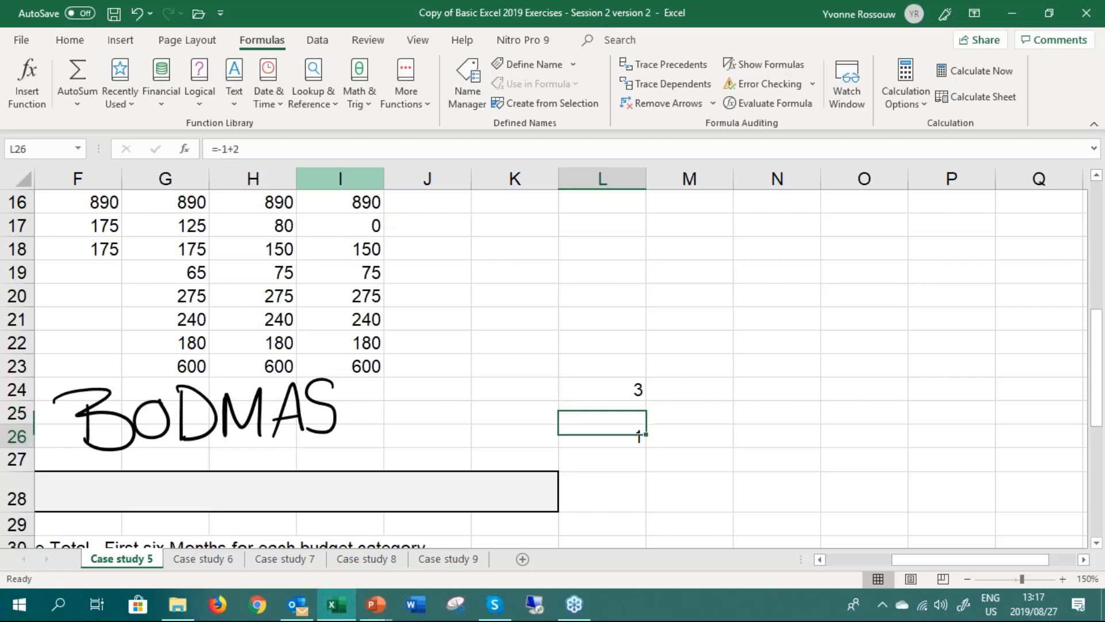
{"action": "key", "text": "Delete"}
{"action": "key", "text": "Up"}
{"action": "key", "text": "Up"}
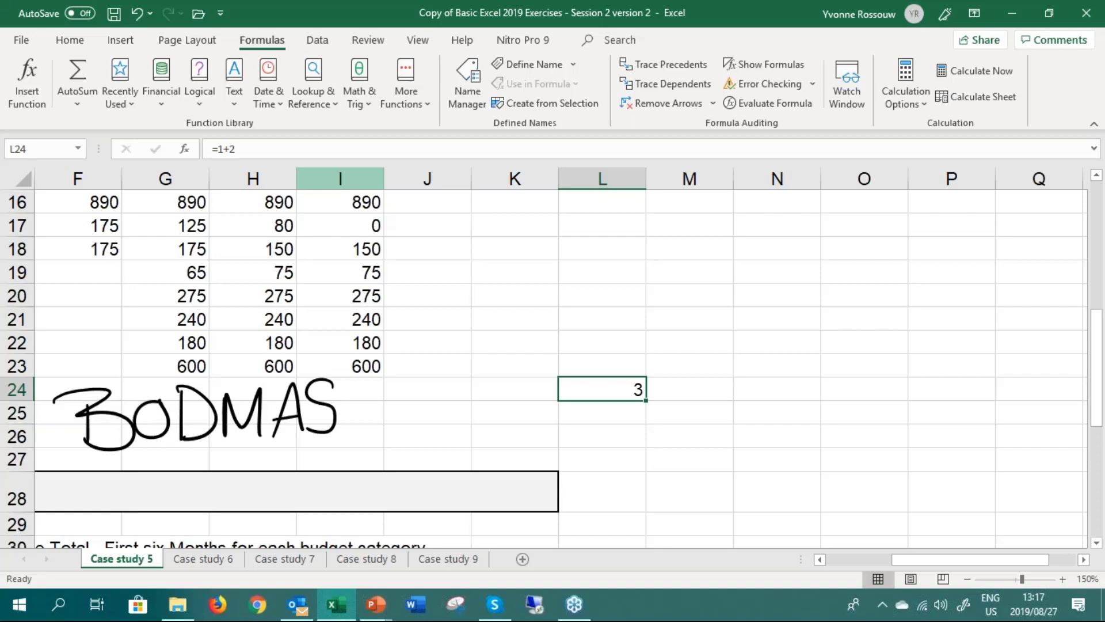
{"action": "key", "text": "BackSpace"}
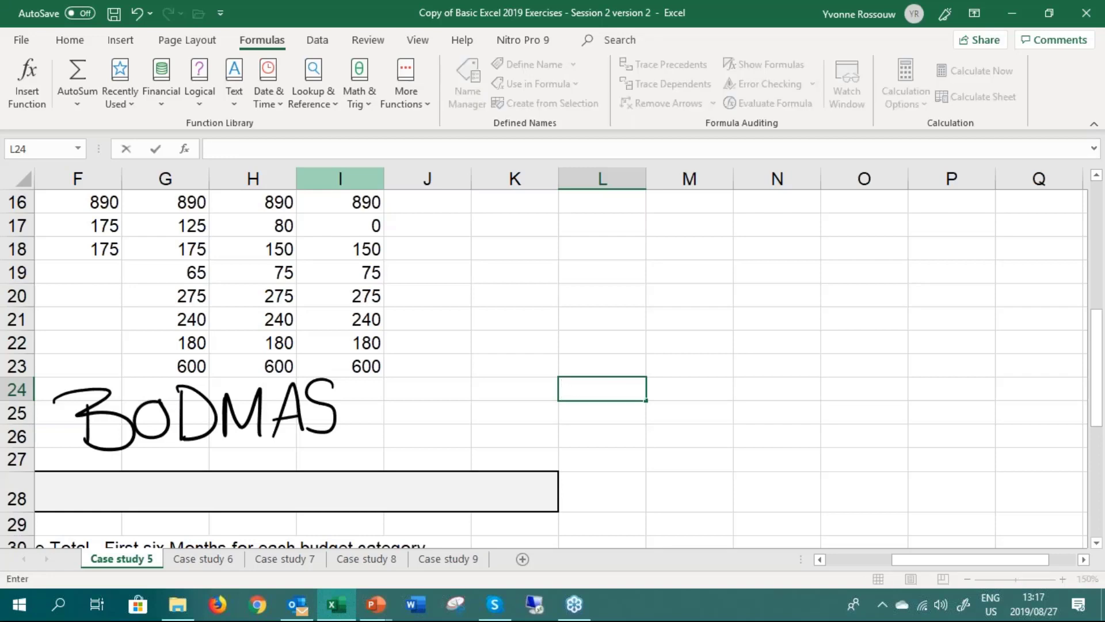
Try to list the operator symbols + - * in L24 and discard the entry
{"action": "type", "text": "+ -"}
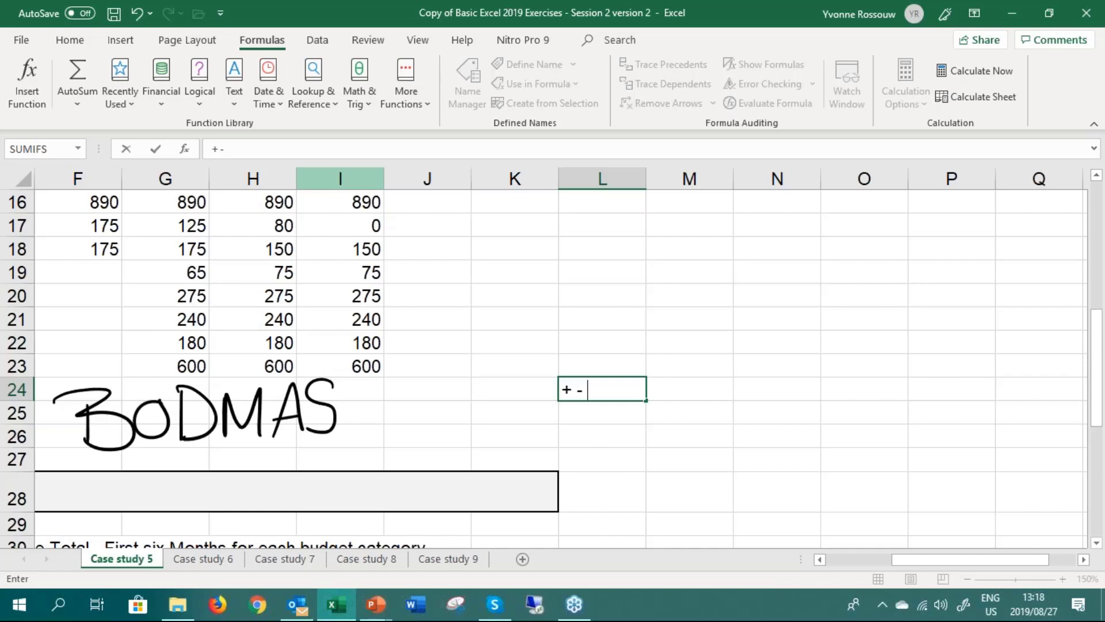
{"action": "type", "text": " *"}
{"action": "key", "text": "Return"}
{"action": "key", "text": "Return"}
{"action": "key", "text": "BackSpace"}
{"action": "key", "text": "BackSpace"}
{"action": "key", "text": "BackSpace"}
{"action": "key", "text": "BackSpace"}
{"action": "key", "text": "BackSpace"}
{"action": "key", "text": "BackSpace"}
{"action": "key", "text": "BackSpace"}
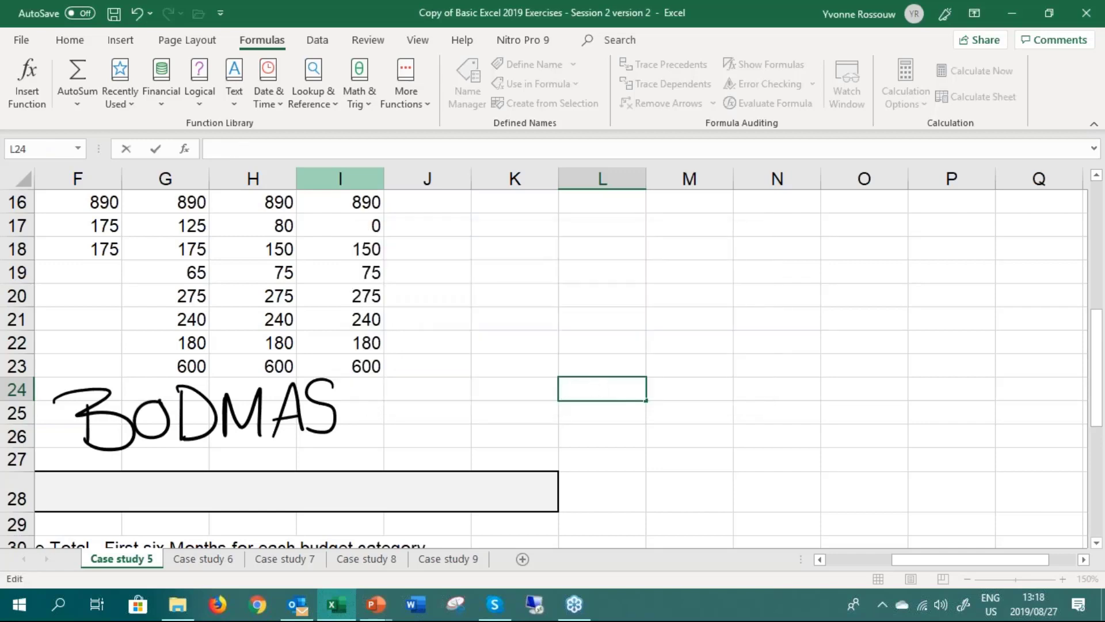
{"action": "key", "text": "Escape"}
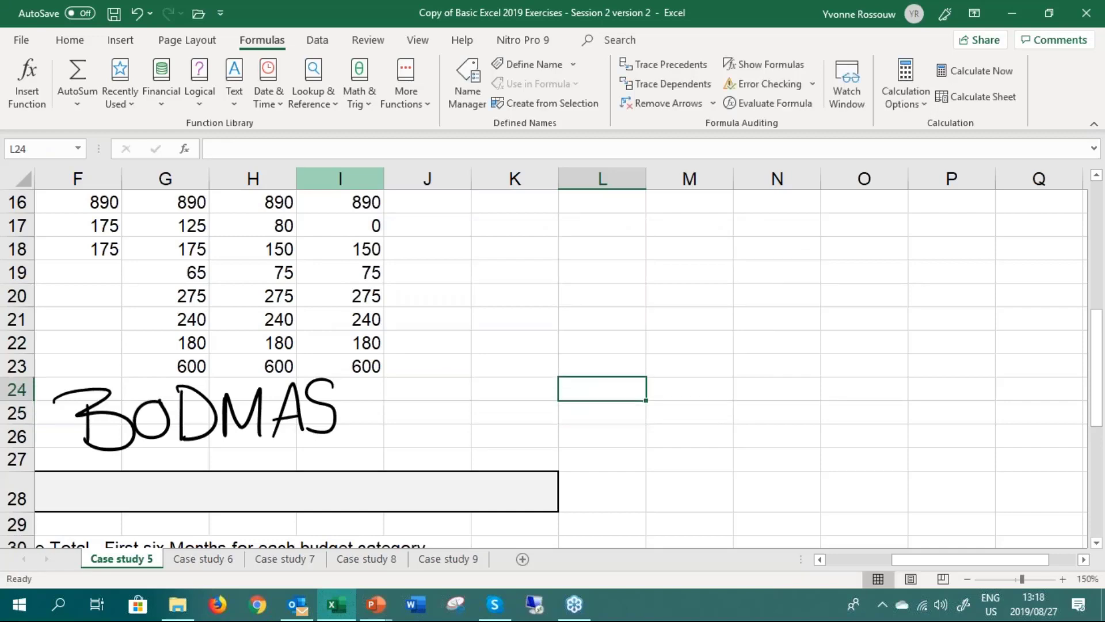
Enter the same example value as 10% in L24 and as 0.1 in N24
{"action": "type", "text": "10%"}
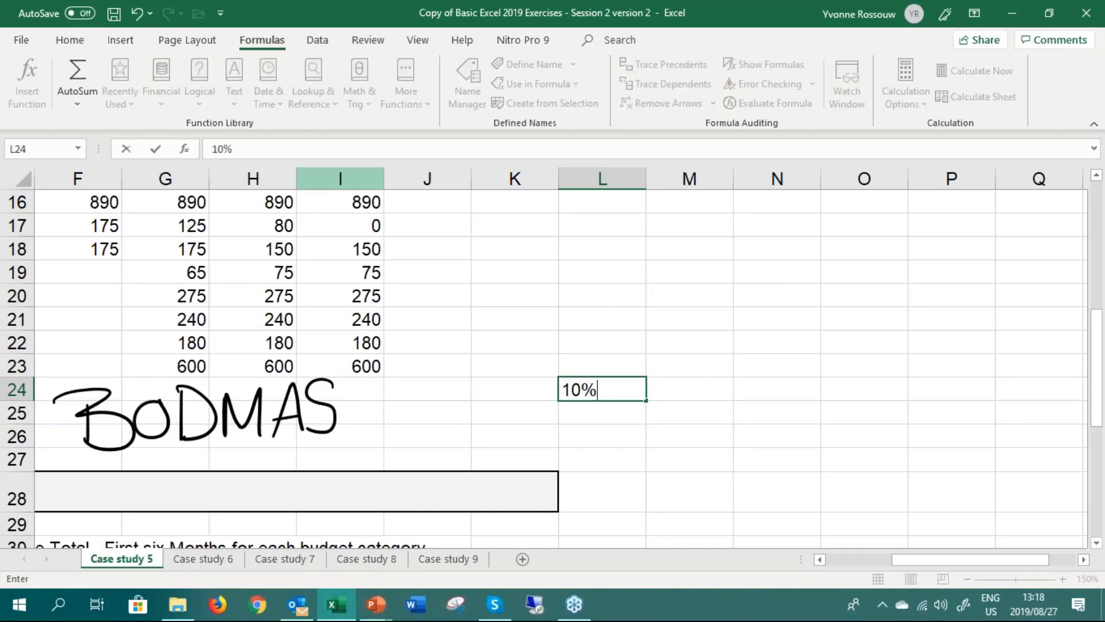
{"action": "key", "text": "Return"}
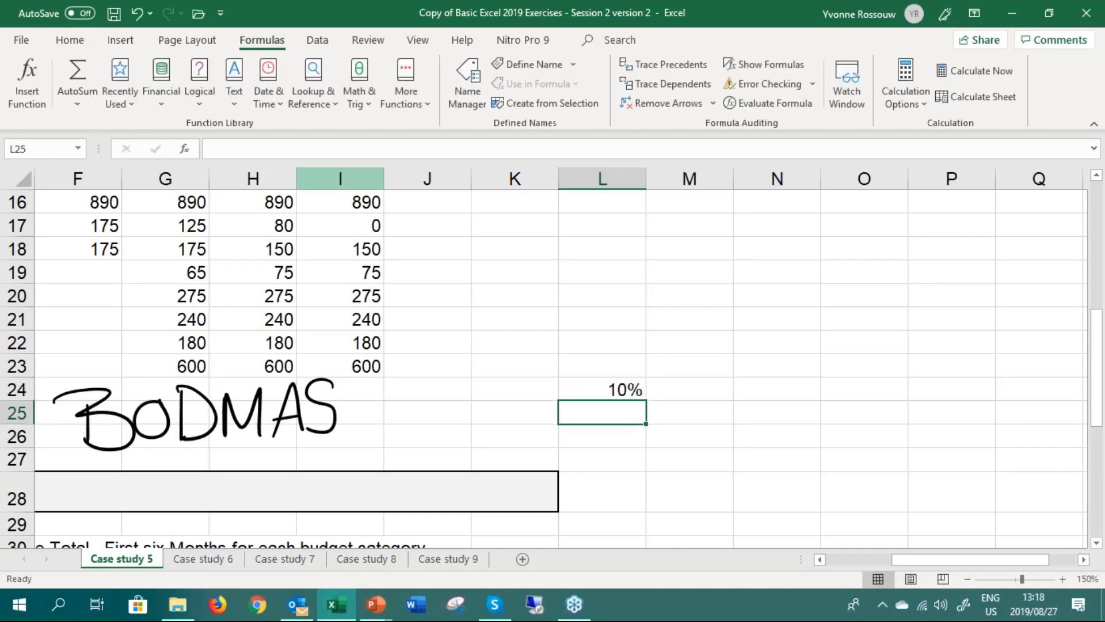
{"action": "key", "text": "Up"}
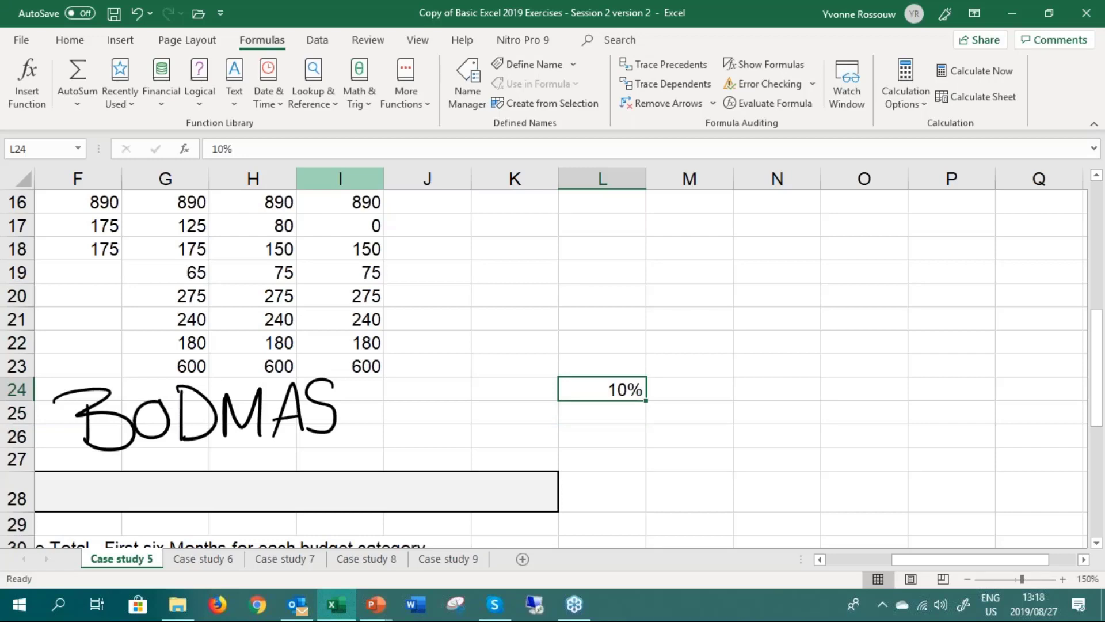
{"action": "key", "text": "Right"}
{"action": "key", "text": "Right"}
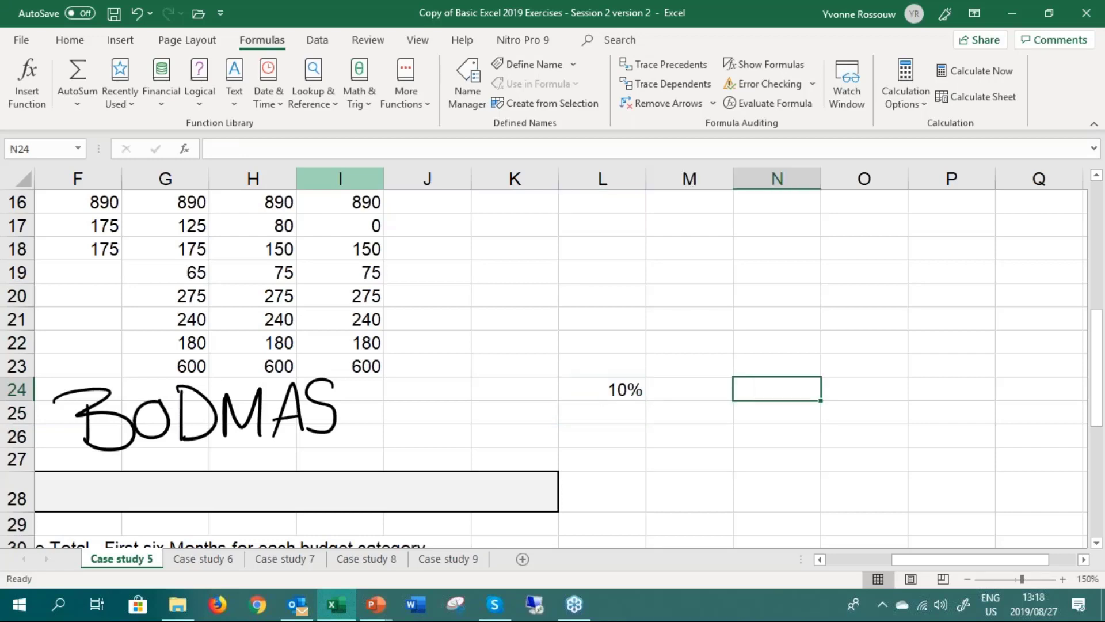
{"action": "type", "text": "0.1"}
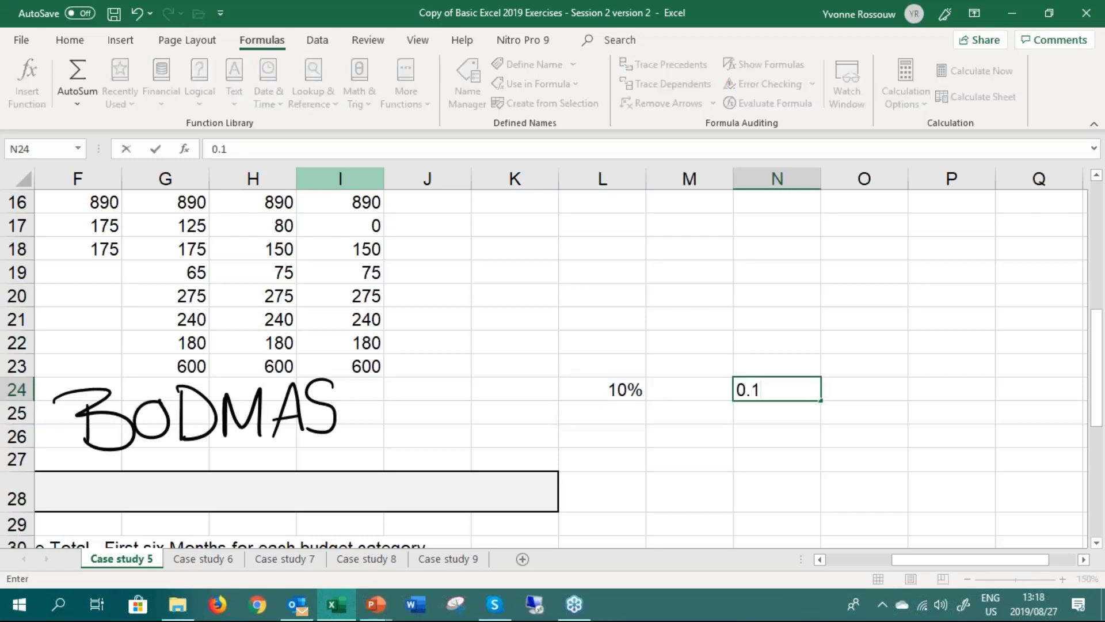
{"action": "key", "text": "Return"}
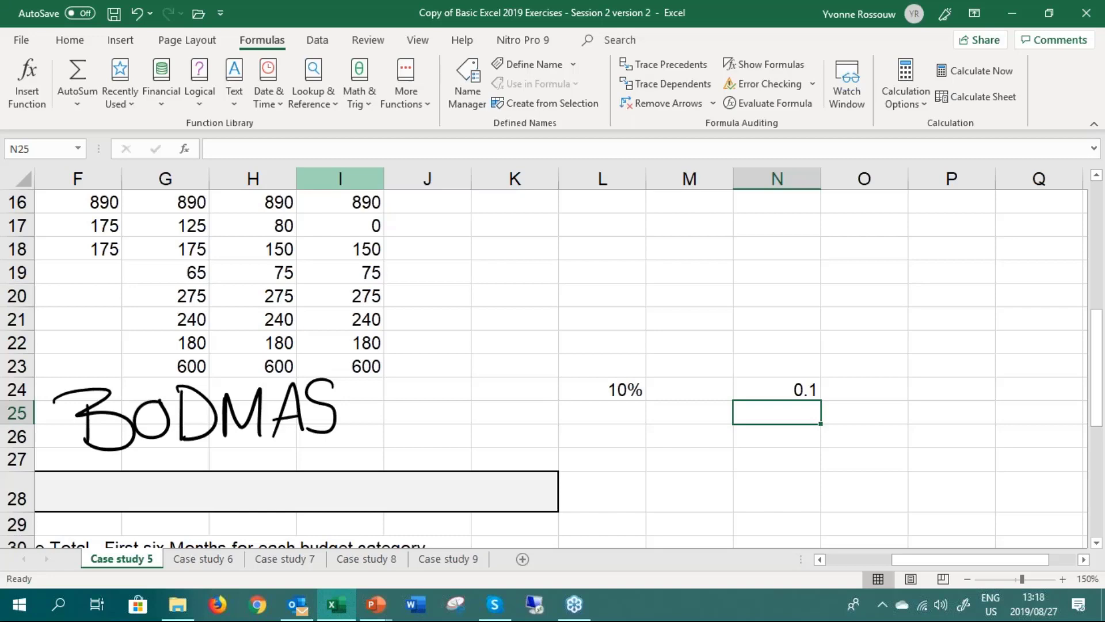
Clear the example values from cells N24 and L24
{"action": "key", "text": "Up"}
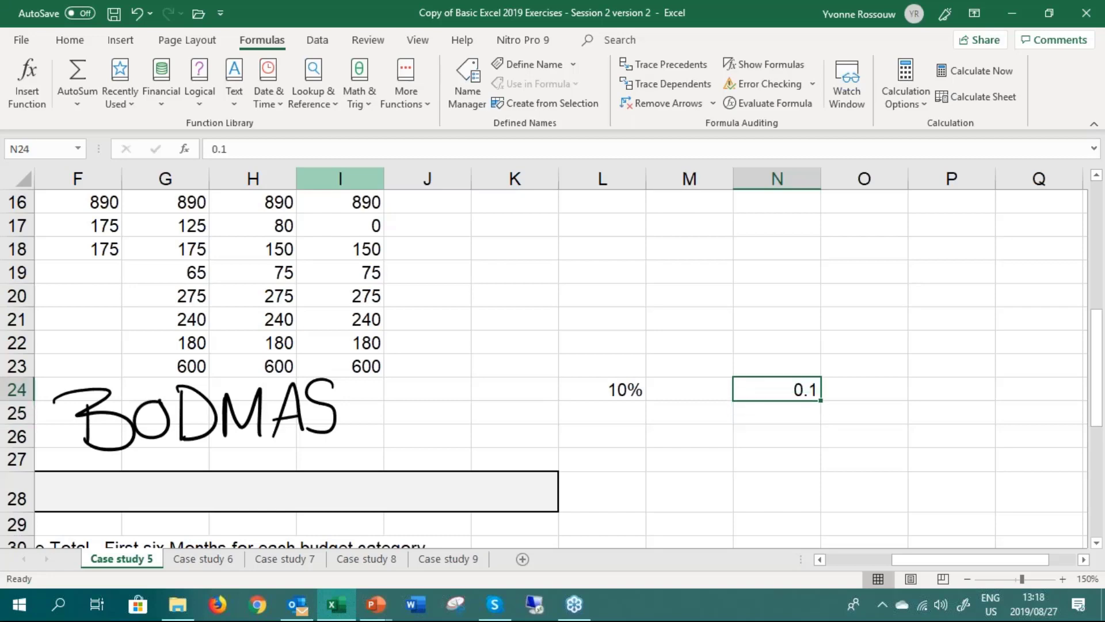
{"action": "key", "text": "Delete"}
{"action": "key", "text": "Left"}
{"action": "key", "text": "Left"}
{"action": "key", "text": "Delete"}
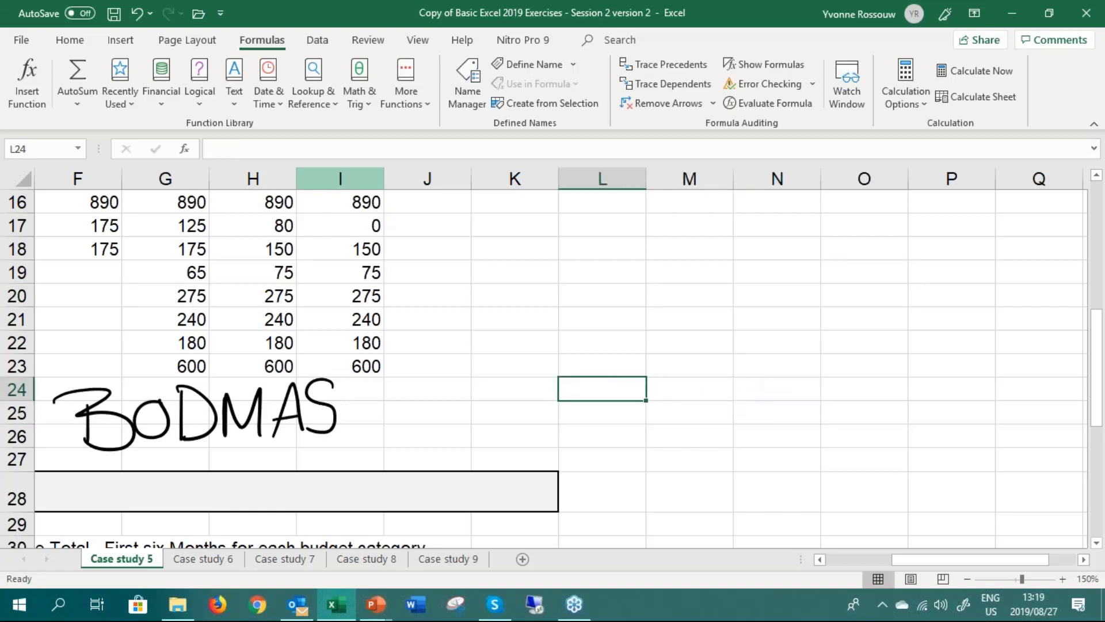
Enter the example "TEXT" in quotation marks in L24, then clear the cell
{"action": "type", "text": "\"TEC"}
{"action": "key", "text": "BackSpace"}
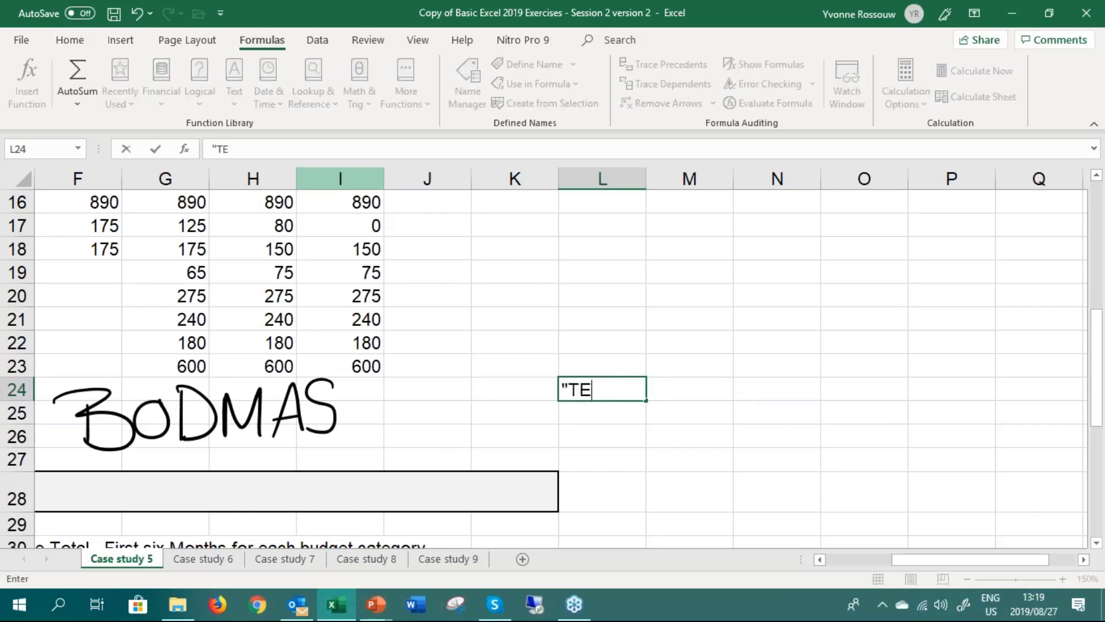
{"action": "type", "text": "XT\""}
{"action": "key", "text": "Return"}
{"action": "key", "text": "Up"}
{"action": "key", "text": "Delete"}
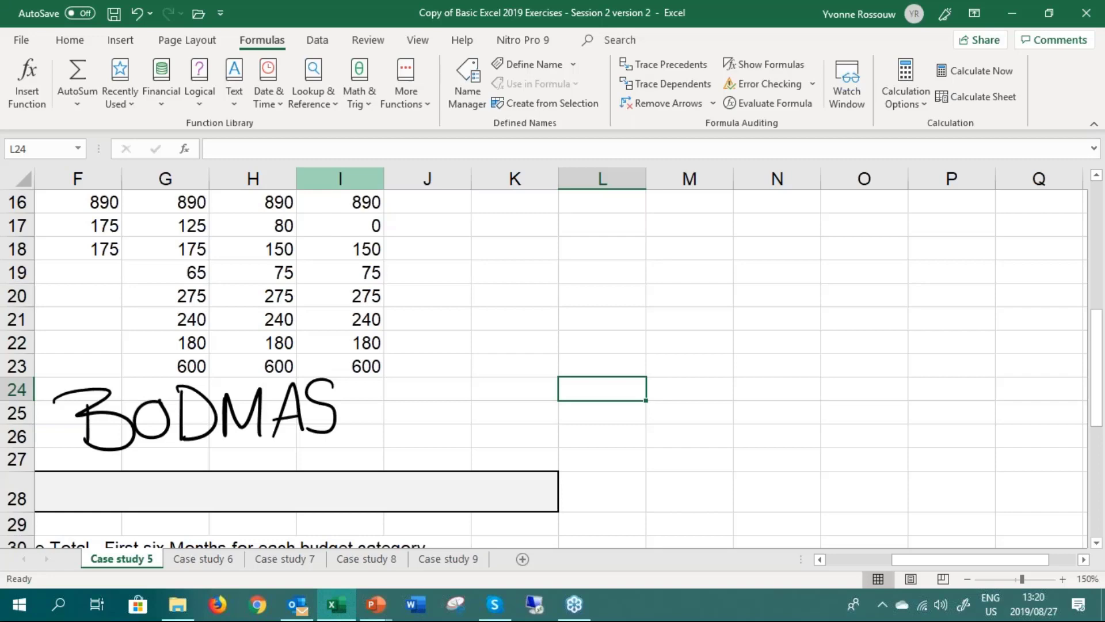
Enter the mixed-operator example =1+2-8*6/9 in L24, review it, and clear the cell
{"action": "type", "text": "=1+2"}
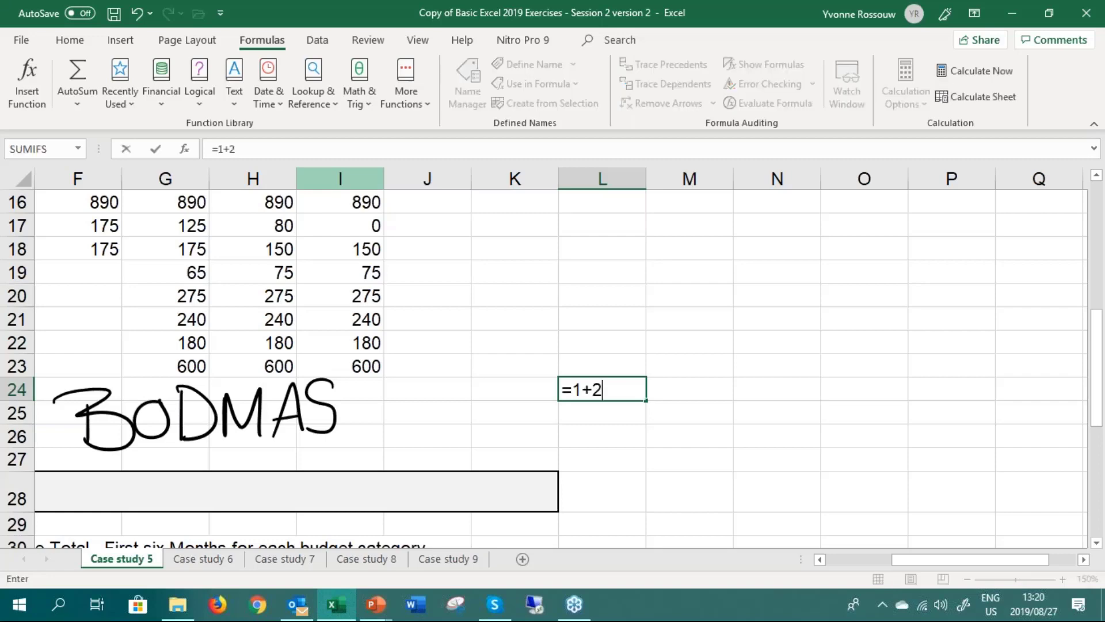
{"action": "type", "text": "-8*6/9"}
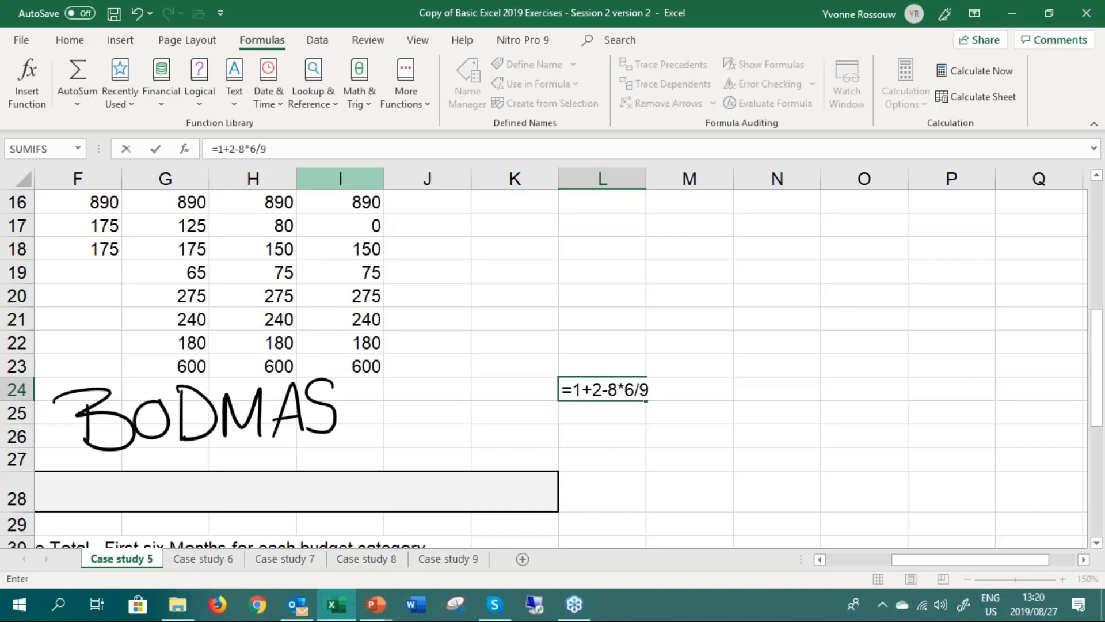
{"action": "key", "text": "Return"}
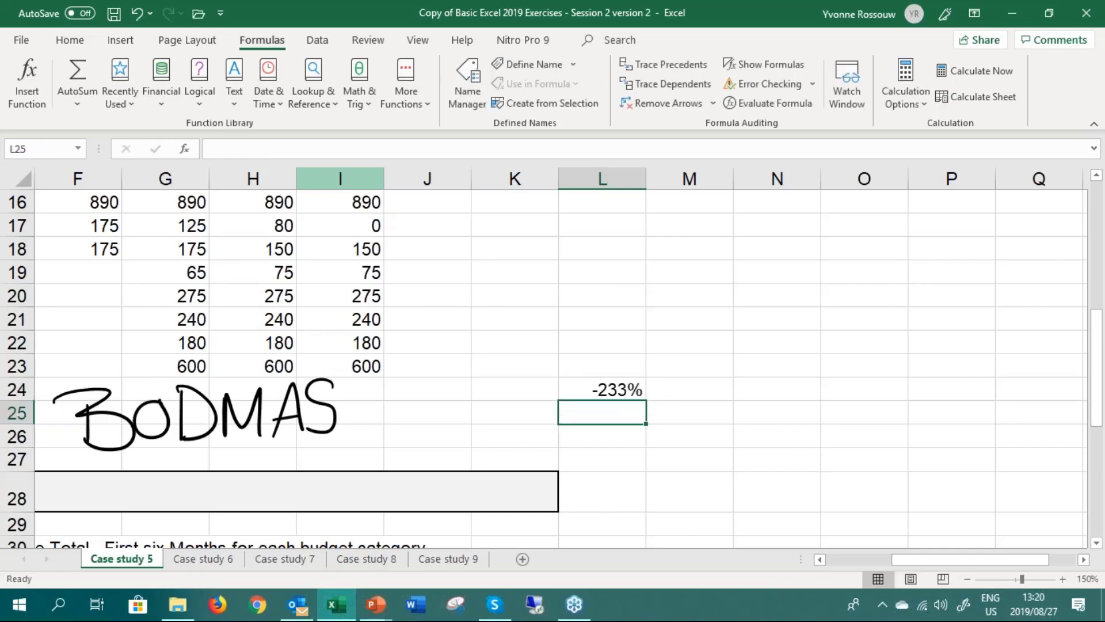
{"action": "left_click", "coordinate": [602, 390]}
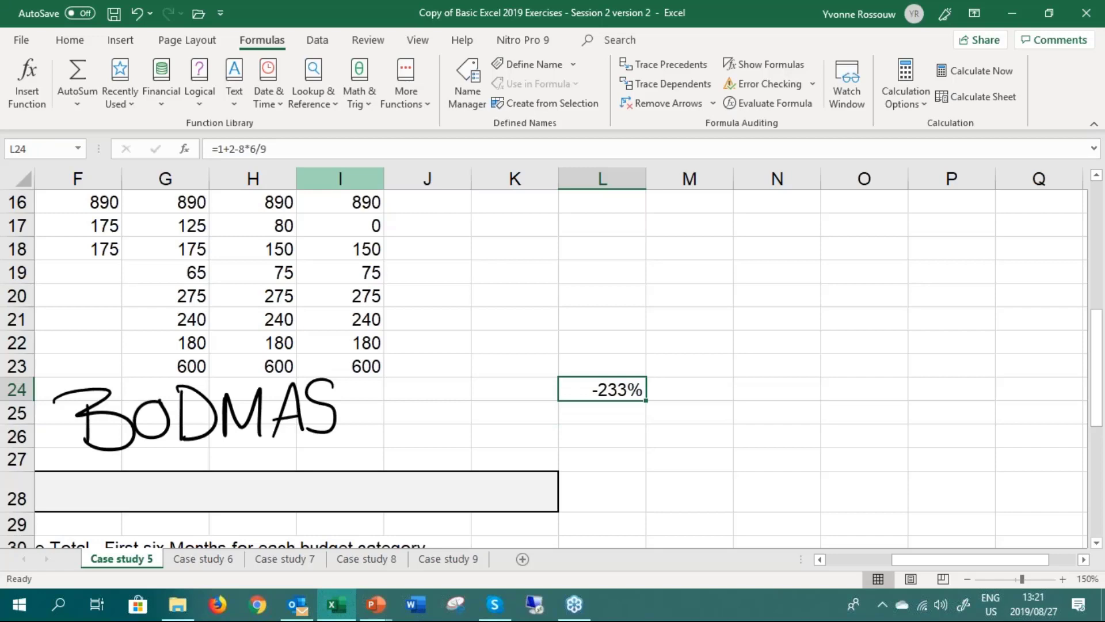
{"action": "key", "text": "Delete"}
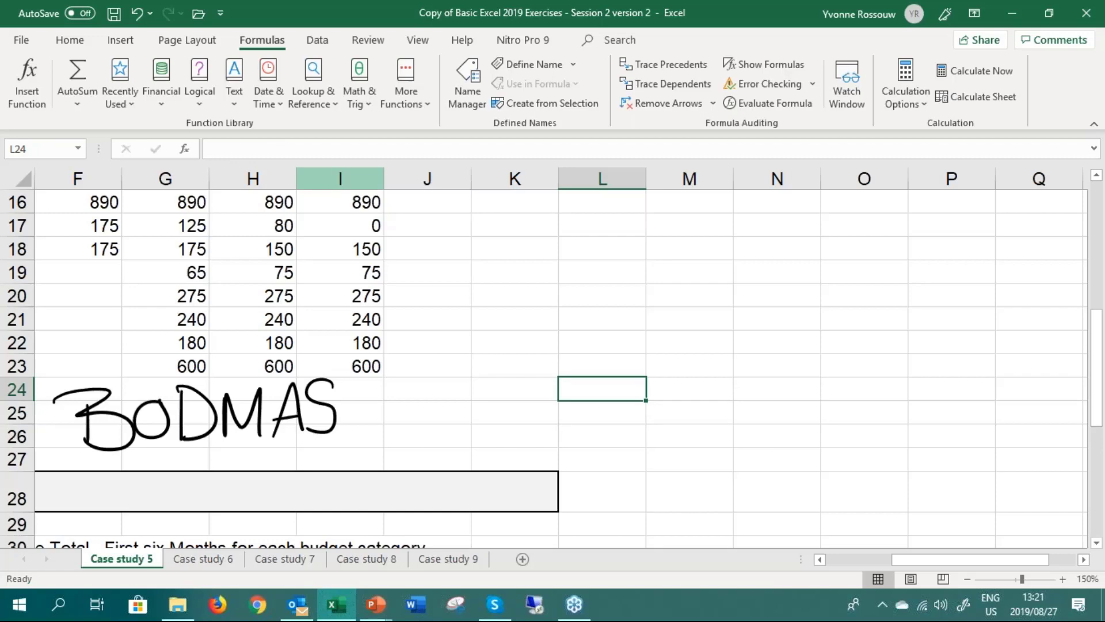
Delete the handwritten BODMAS ink below the budget figures
{"action": "key", "text": "Left"}
{"action": "key", "text": "Left"}
{"action": "key", "text": "Left"}
{"action": "key", "text": "Left"}
{"action": "key", "text": "Left"}
{"action": "key", "text": "Left"}
{"action": "key", "text": "Left"}
{"action": "key", "text": "Left"}
{"action": "key", "text": "Left"}
{"action": "key", "text": "Left"}
{"action": "key", "text": "Left"}
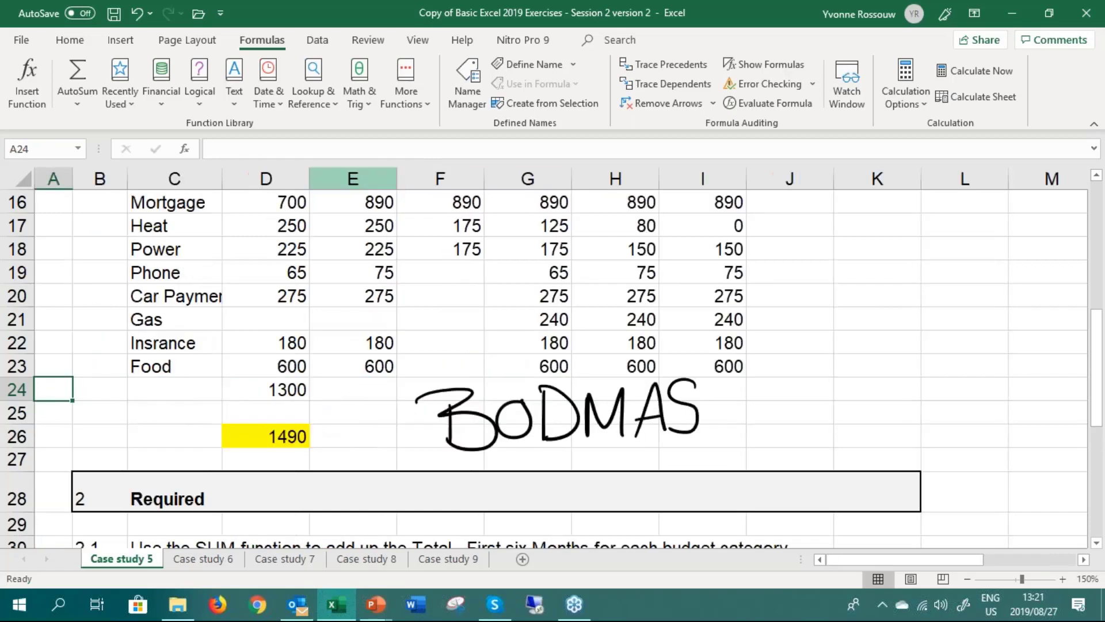
{"action": "left_click", "coordinate": [465, 416]}
{"action": "key", "text": "Delete"}
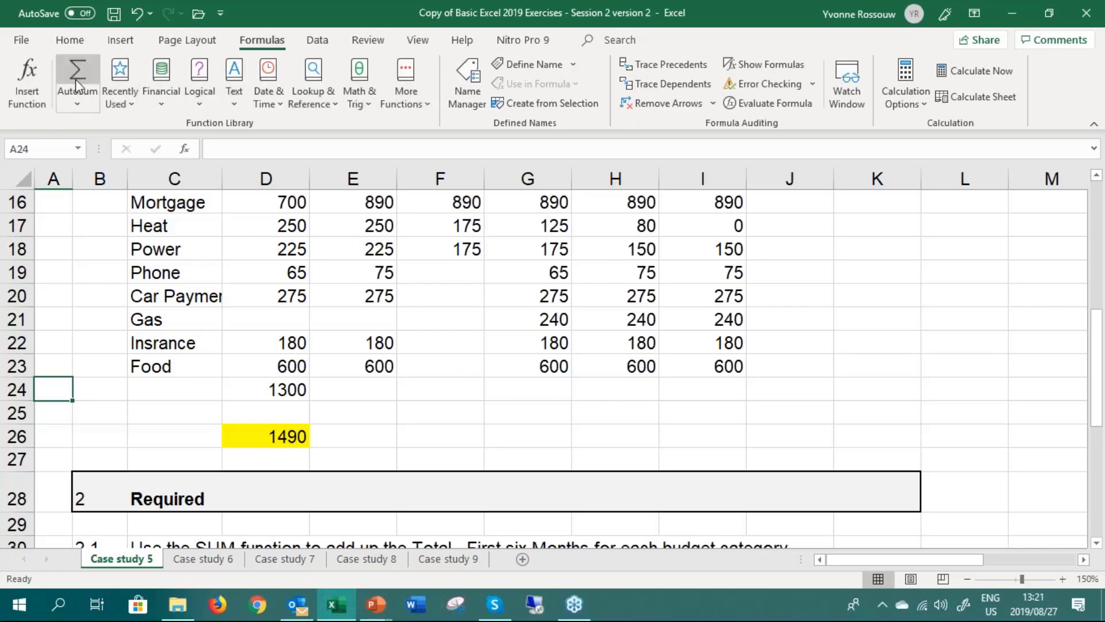
View the Insert Function dialog and close it without choosing a function
{"action": "left_click", "coordinate": [29, 81]}
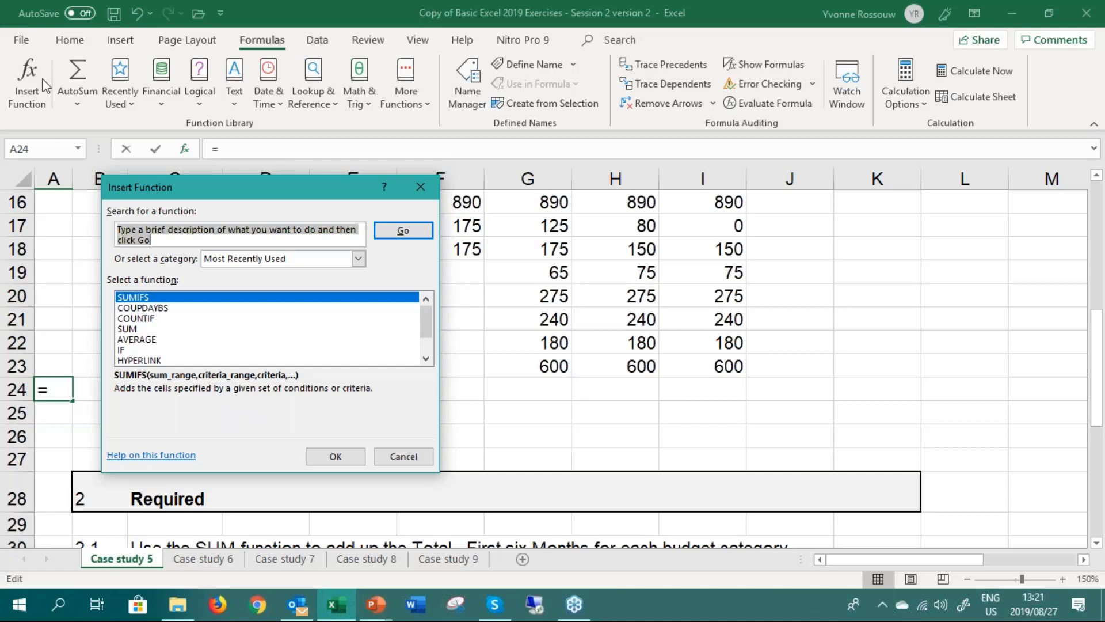
{"action": "left_click", "coordinate": [420, 190]}
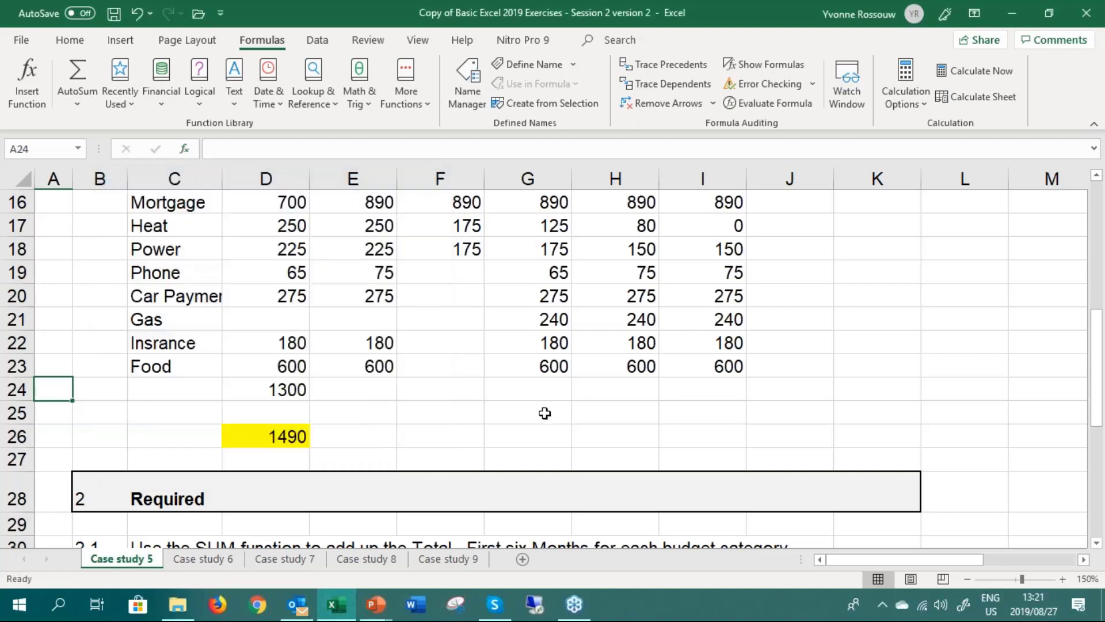
Start the formula =sum in G24 and browse the suggested functions from SUM to SERIESSUM, ending back on SUM
{"action": "left_click", "coordinate": [538, 391]}
{"action": "type", "text": "=sum"}
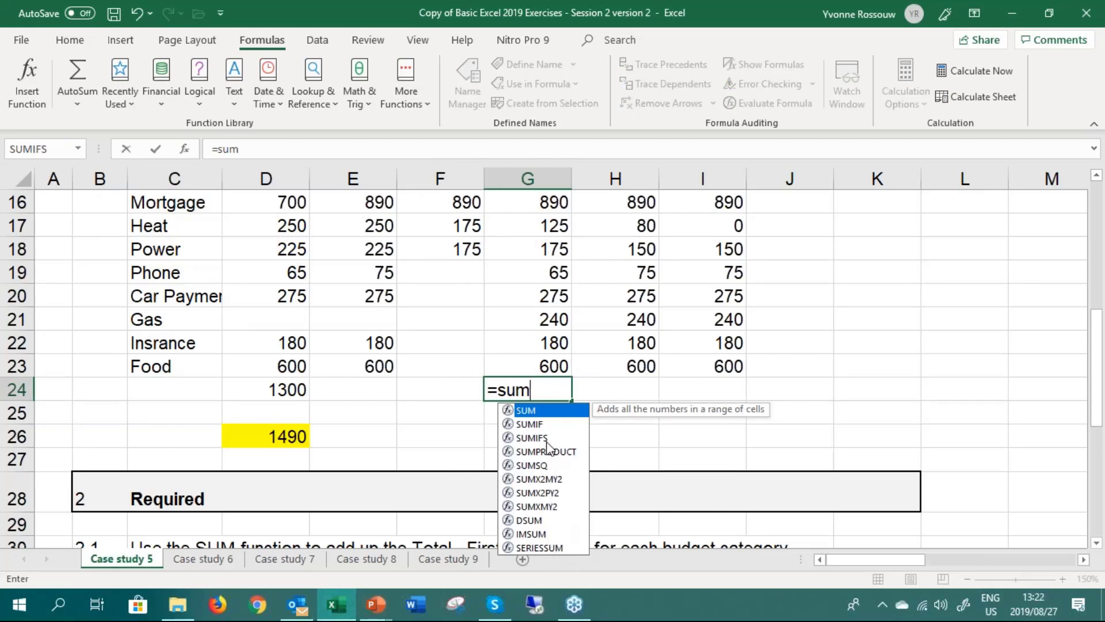
{"action": "key", "text": "Down"}
{"action": "key", "text": "Down"}
{"action": "key", "text": "Down"}
{"action": "key", "text": "Down"}
{"action": "key", "text": "Down"}
{"action": "key", "text": "Down"}
{"action": "key", "text": "Down"}
{"action": "key", "text": "Down"}
{"action": "key", "text": "Down"}
{"action": "key", "text": "Down"}
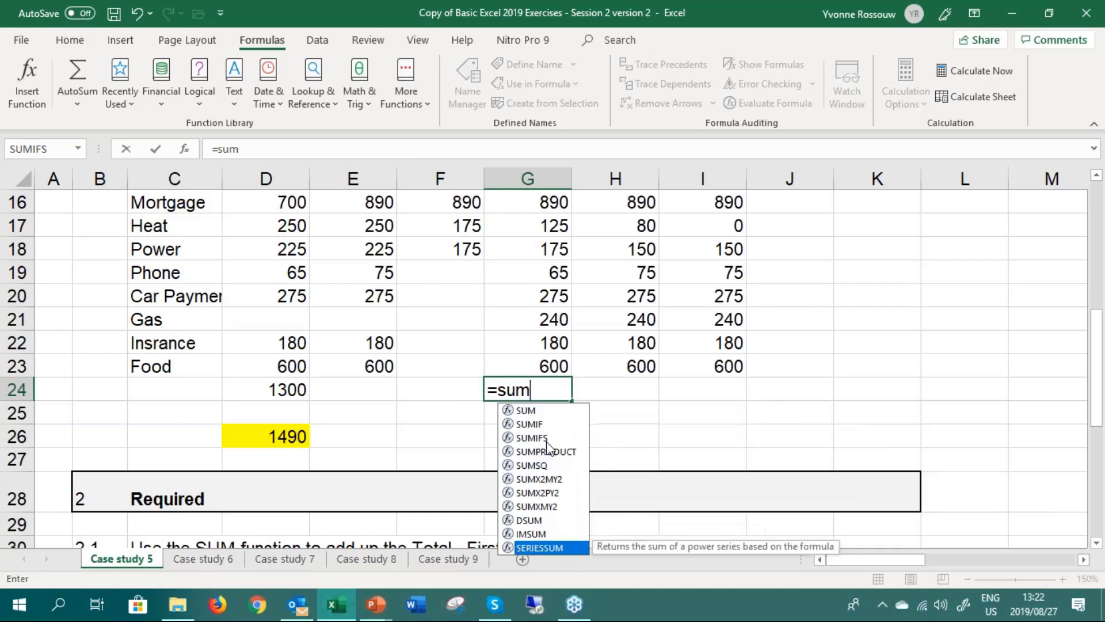
{"action": "key", "text": "Up"}
{"action": "key", "text": "Up"}
{"action": "key", "text": "Up"}
{"action": "key", "text": "Up"}
{"action": "key", "text": "Up"}
{"action": "key", "text": "Up"}
{"action": "key", "text": "Up"}
{"action": "key", "text": "Up"}
{"action": "key", "text": "Up"}
{"action": "key", "text": "Up"}
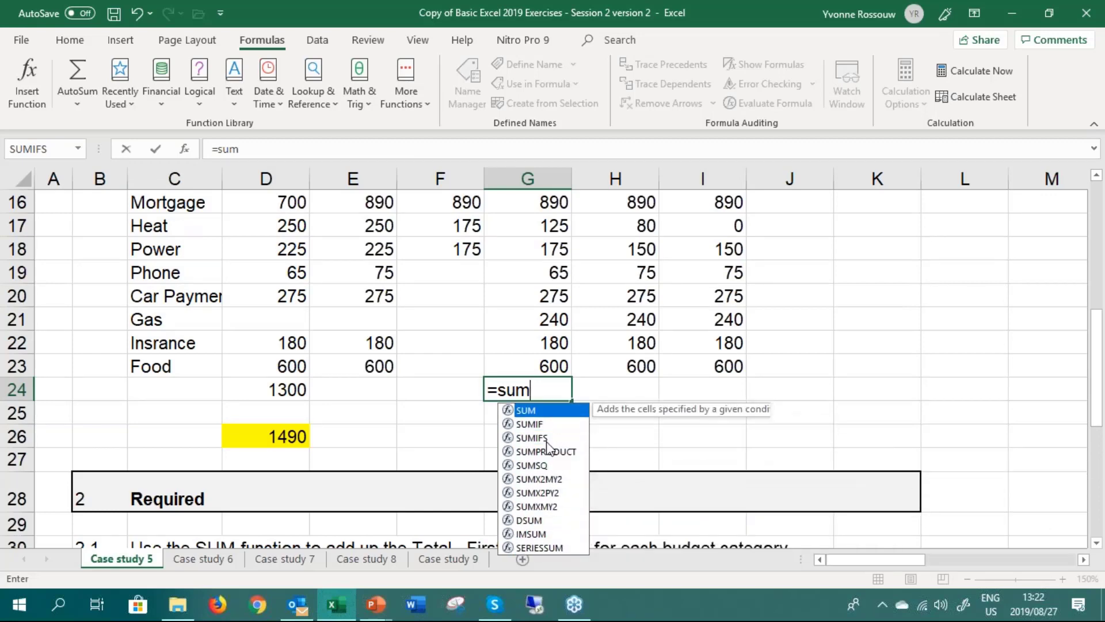
{"action": "key", "text": "Down"}
{"action": "key", "text": "Down"}
{"action": "key", "text": "Down"}
{"action": "key", "text": "Up"}
{"action": "key", "text": "Up"}
{"action": "key", "text": "Up"}
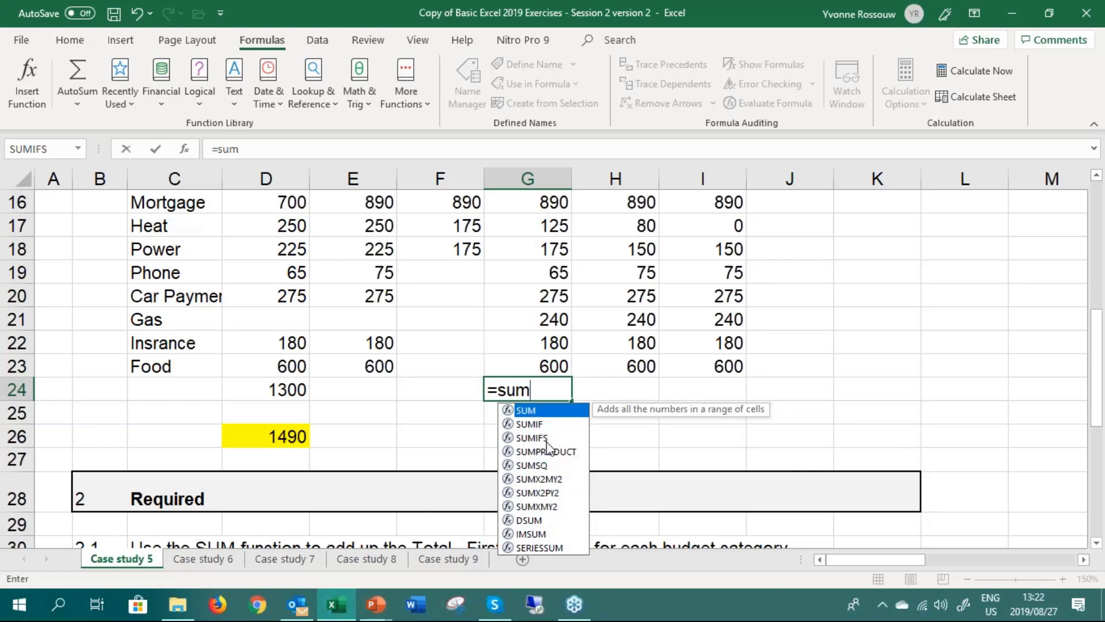
Complete the G24 formula as =SUM(D19,E19,I19) using three separate Phone amounts
{"action": "type", "text": "("}
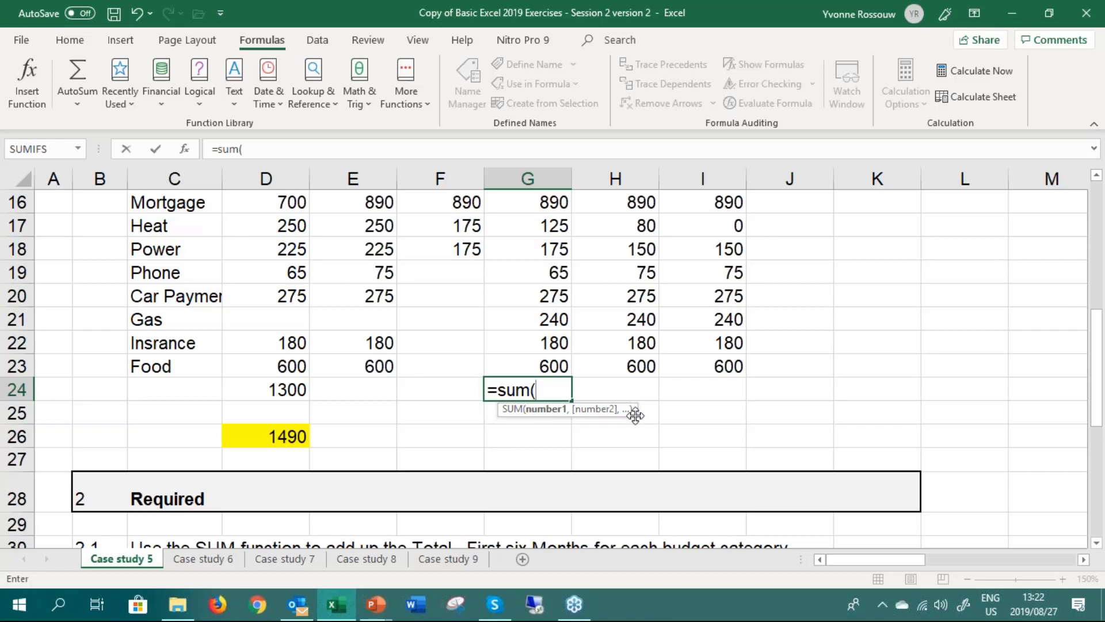
{"action": "left_click", "coordinate": [289, 274]}
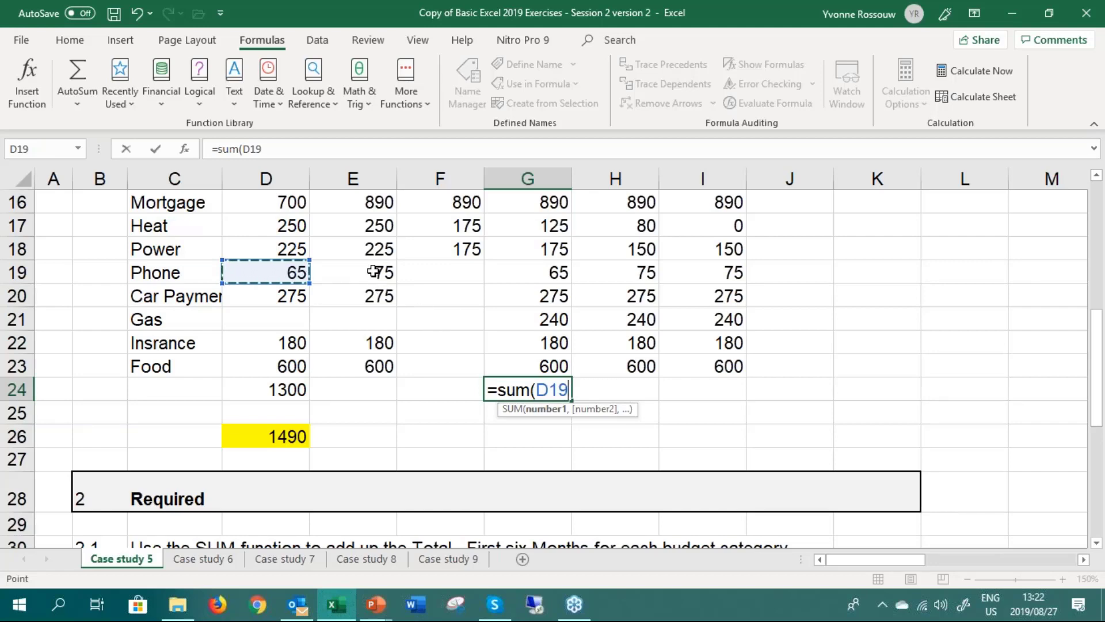
{"action": "type", "text": ","}
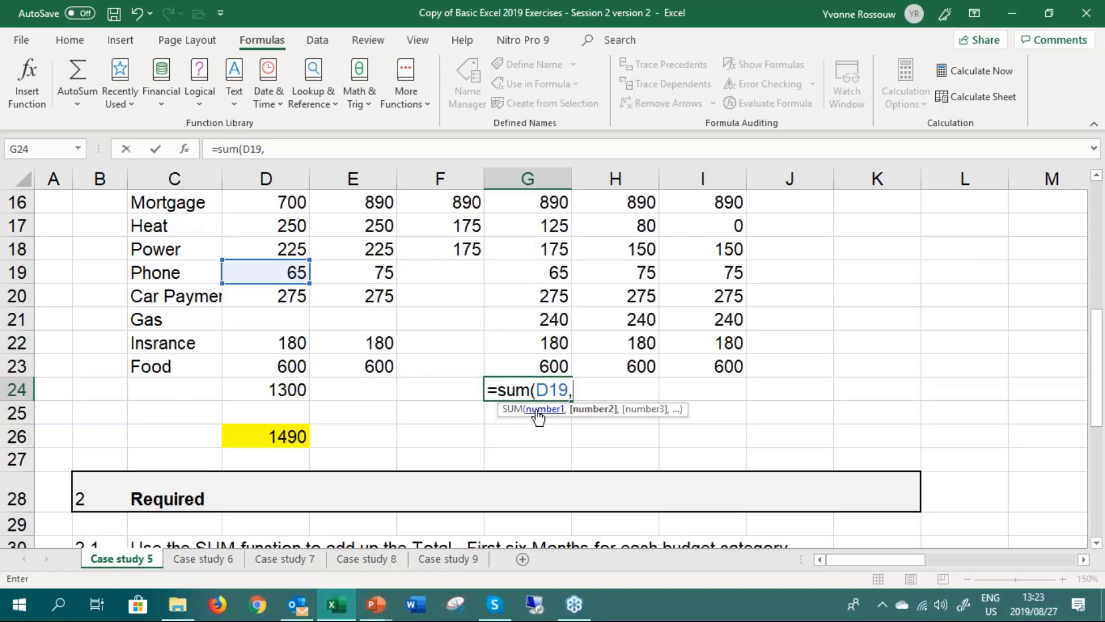
{"action": "left_click", "coordinate": [354, 276]}
{"action": "type", "text": ","}
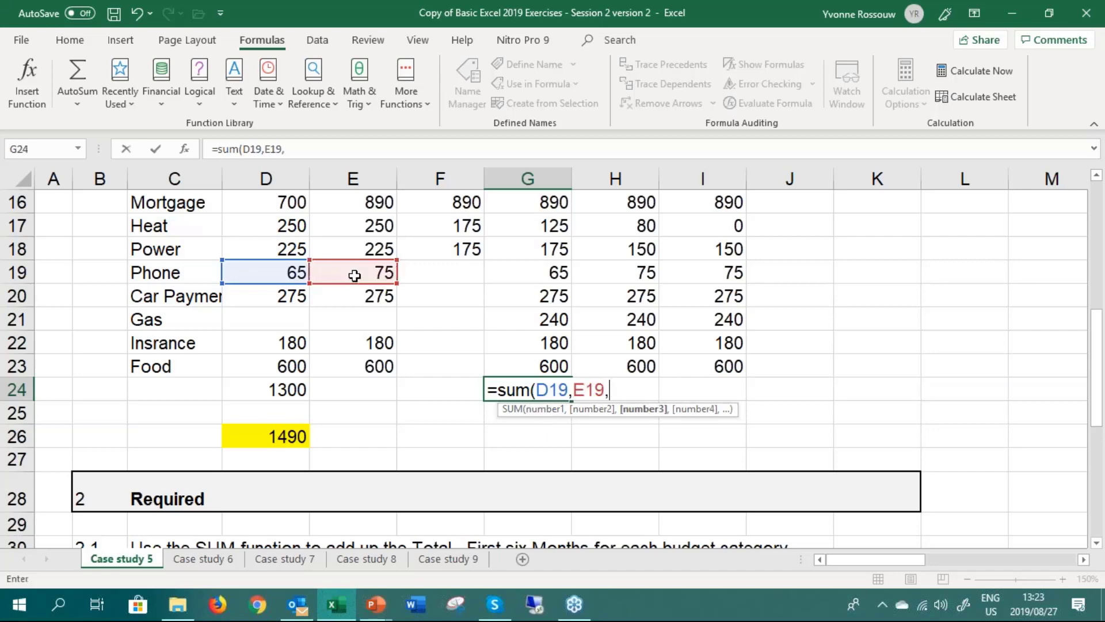
{"action": "left_click", "coordinate": [711, 281]}
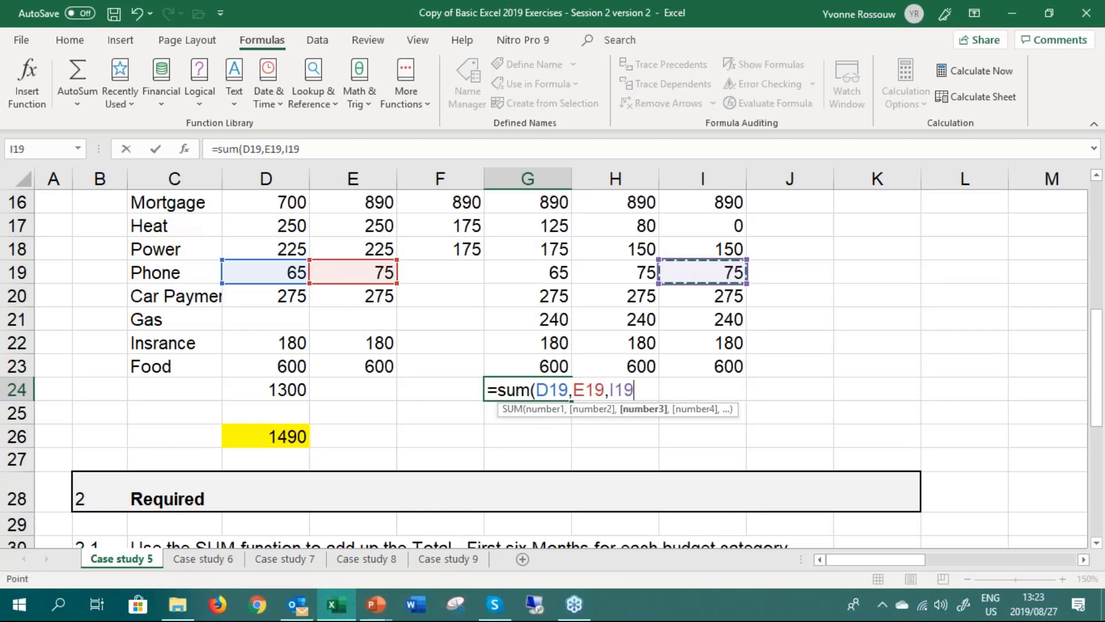
{"action": "type", "text": ")"}
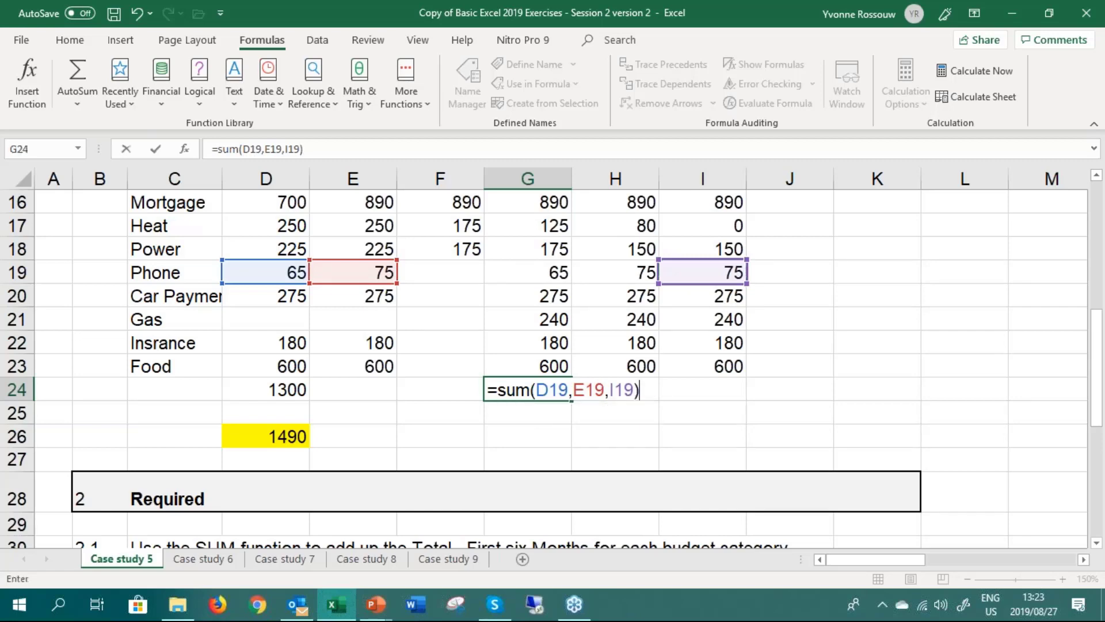
{"action": "key", "text": "Return"}
Reopen the G24 formula for editing and remove all the cell references inside the SUM brackets
{"action": "key", "text": "Up"}
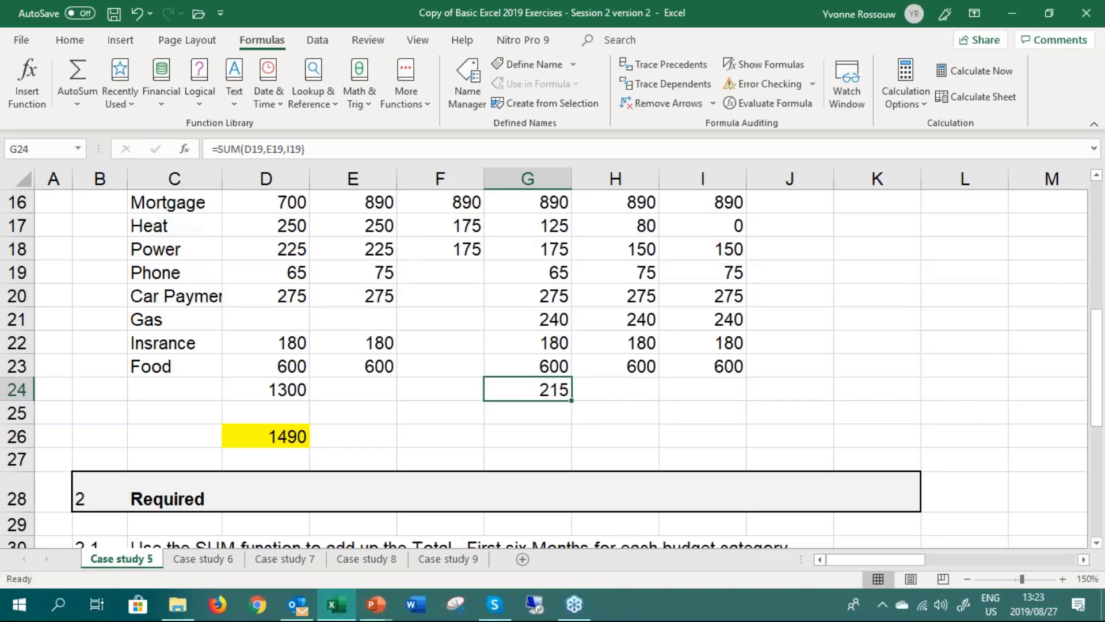
{"action": "double_click", "coordinate": [546, 387]}
{"action": "left_click", "coordinate": [639, 387]}
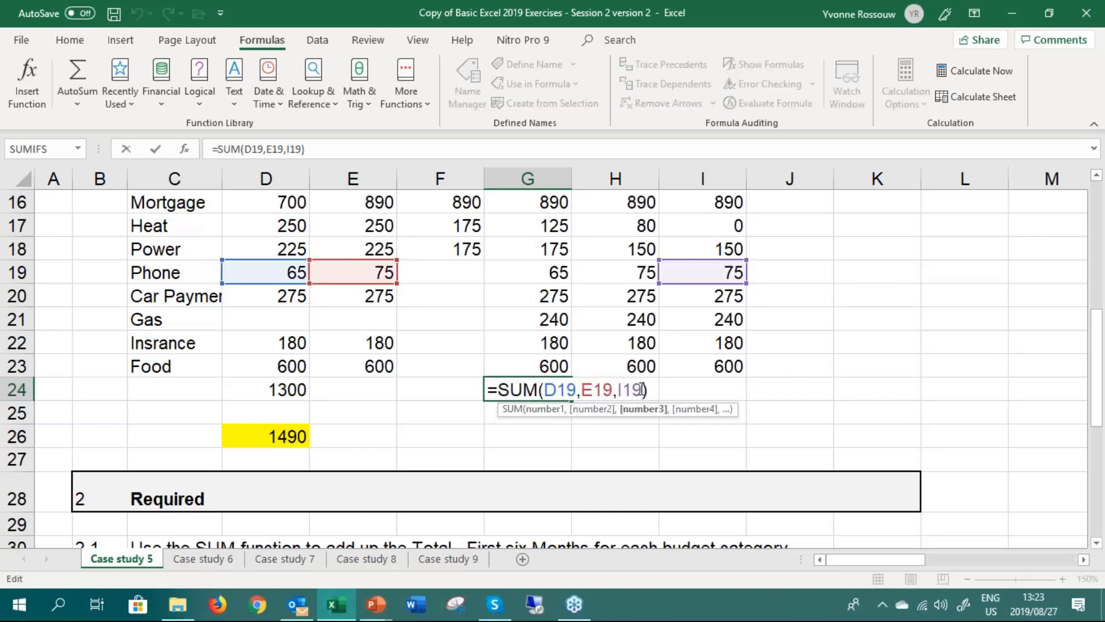
{"action": "key", "text": "BackSpace"}
{"action": "key", "text": "BackSpace"}
{"action": "key", "text": "BackSpace"}
{"action": "key", "text": "BackSpace"}
{"action": "key", "text": "BackSpace"}
{"action": "key", "text": "BackSpace"}
{"action": "key", "text": "BackSpace"}
{"action": "key", "text": "BackSpace"}
{"action": "key", "text": "BackSpace"}
{"action": "key", "text": "BackSpace"}
{"action": "key", "text": "BackSpace"}
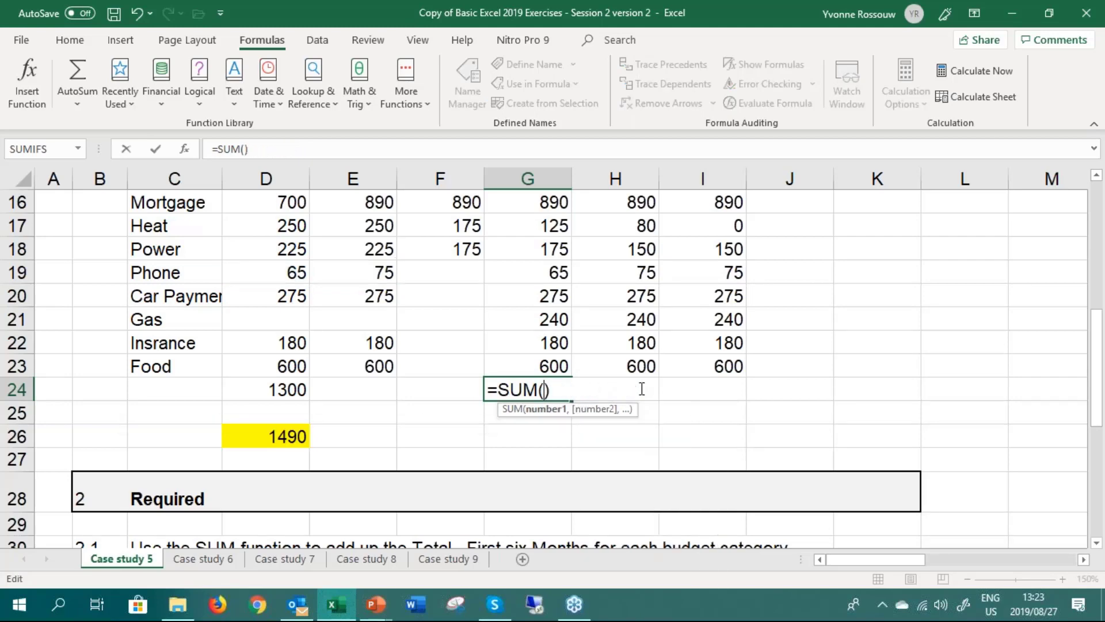
List the April amounts G23, G22, G21, G20, G19 and G18 as separate SUM arguments in G24, and clear the brackets again
{"action": "left_click", "coordinate": [530, 368]}
{"action": "type", "text": ","}
{"action": "left_click", "coordinate": [529, 344]}
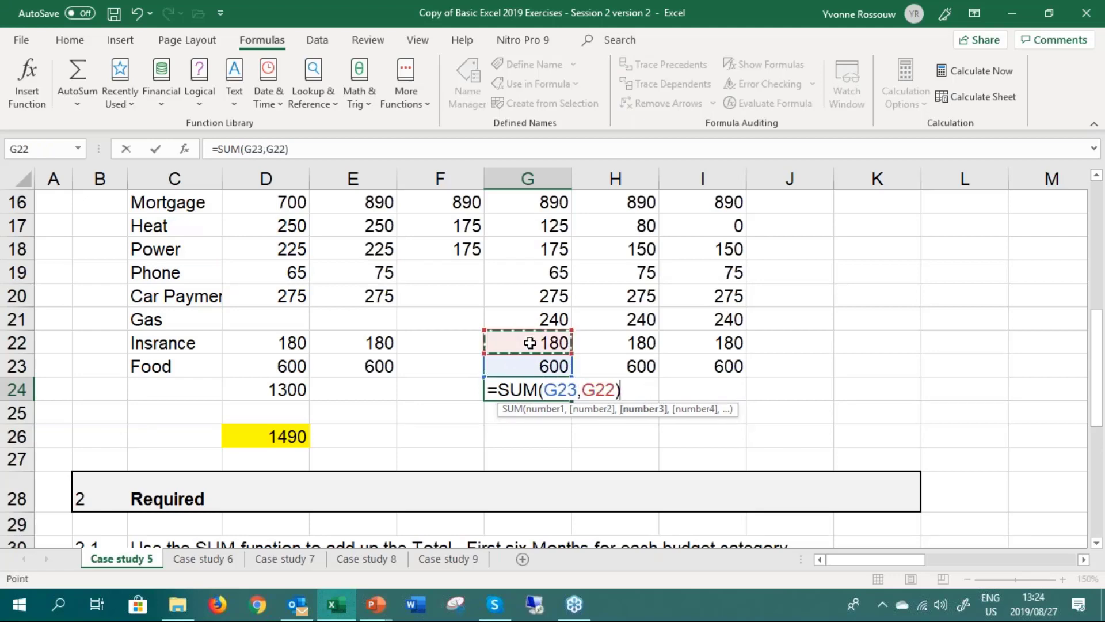
{"action": "type", "text": ","}
{"action": "left_click", "coordinate": [531, 321]}
{"action": "type", "text": ","}
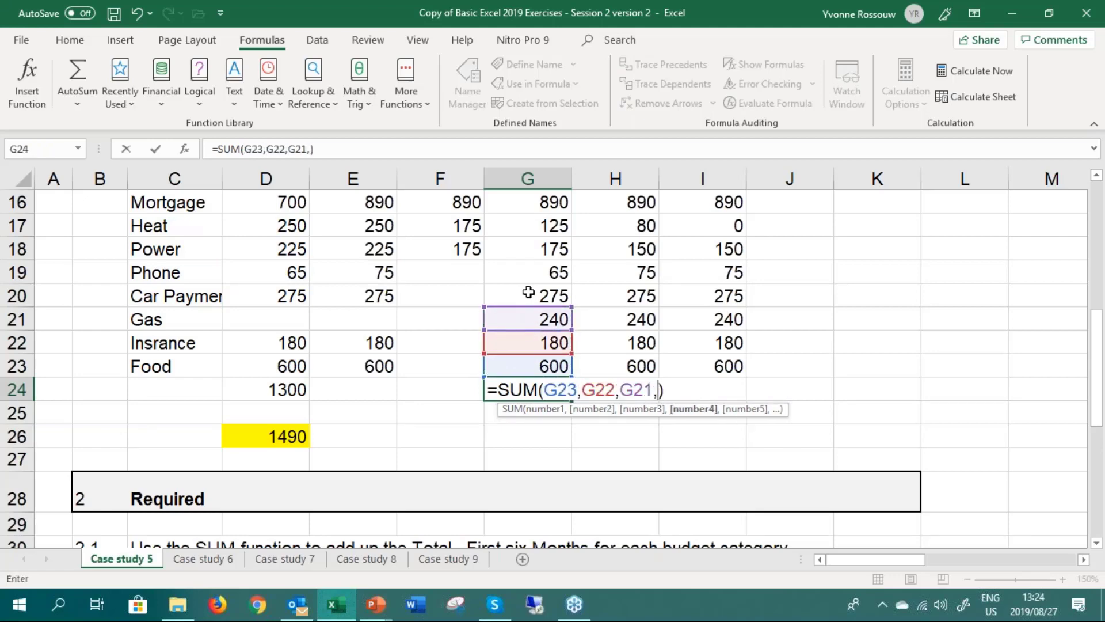
{"action": "left_click", "coordinate": [528, 289]}
{"action": "type", "text": ","}
{"action": "left_click", "coordinate": [527, 271]}
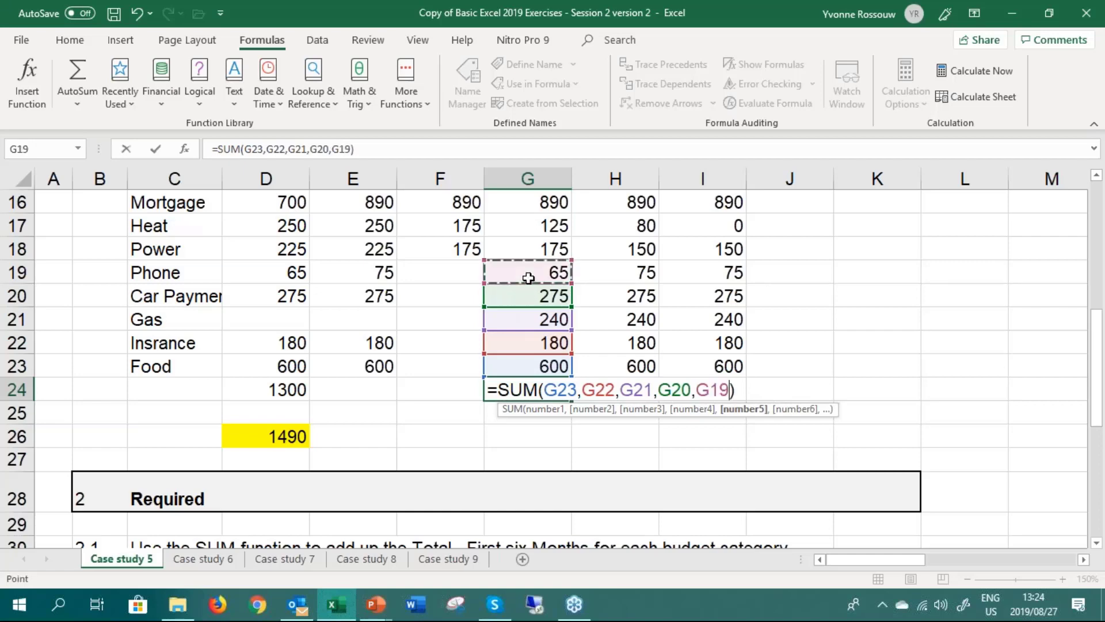
{"action": "type", "text": ",."}
{"action": "left_click", "coordinate": [526, 255]}
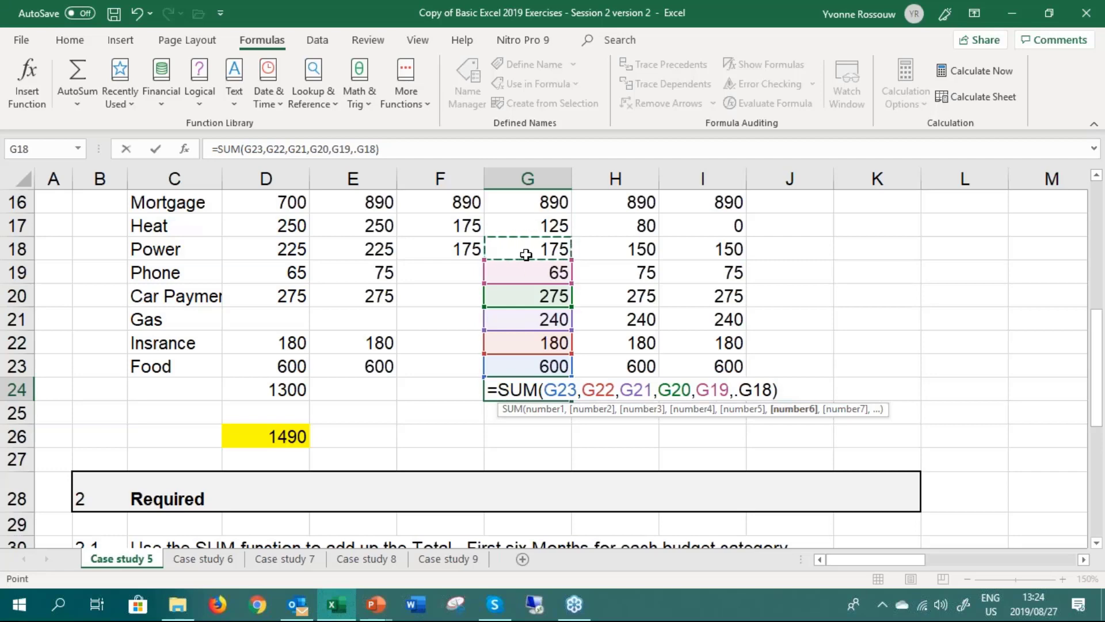
{"action": "key", "text": "BackSpace"}
{"action": "key", "text": "BackSpace"}
{"action": "key", "text": "BackSpace"}
{"action": "key", "text": "BackSpace"}
{"action": "key", "text": "BackSpace"}
{"action": "key", "text": "BackSpace"}
{"action": "key", "text": "BackSpace"}
{"action": "key", "text": "BackSpace"}
{"action": "key", "text": "BackSpace"}
{"action": "key", "text": "BackSpace"}
{"action": "key", "text": "BackSpace"}
{"action": "key", "text": "BackSpace"}
{"action": "key", "text": "BackSpace"}
{"action": "key", "text": "BackSpace"}
{"action": "key", "text": "BackSpace"}
{"action": "key", "text": "BackSpace"}
{"action": "key", "text": "BackSpace"}
{"action": "key", "text": "BackSpace"}
{"action": "key", "text": "BackSpace"}
{"action": "key", "text": "BackSpace"}
{"action": "key", "text": "BackSpace"}
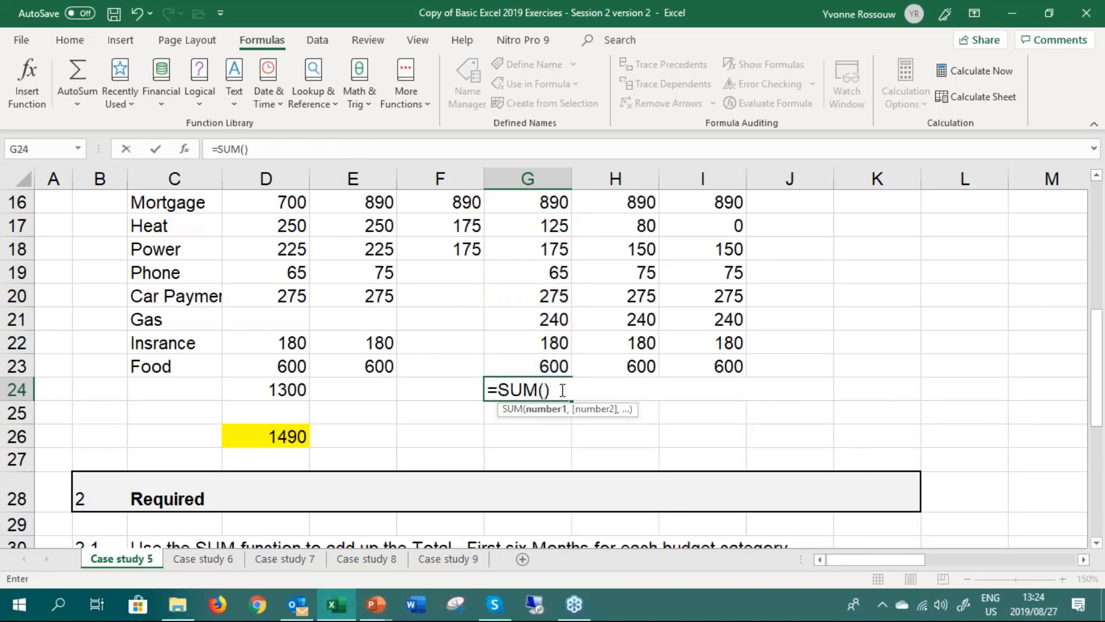
Complete the G24 formula as =SUM(G16:G23) to total April, and reopen it to review the range it covers
{"action": "left_click_drag", "start_coordinate": [547, 365], "coordinate": [541, 296]}
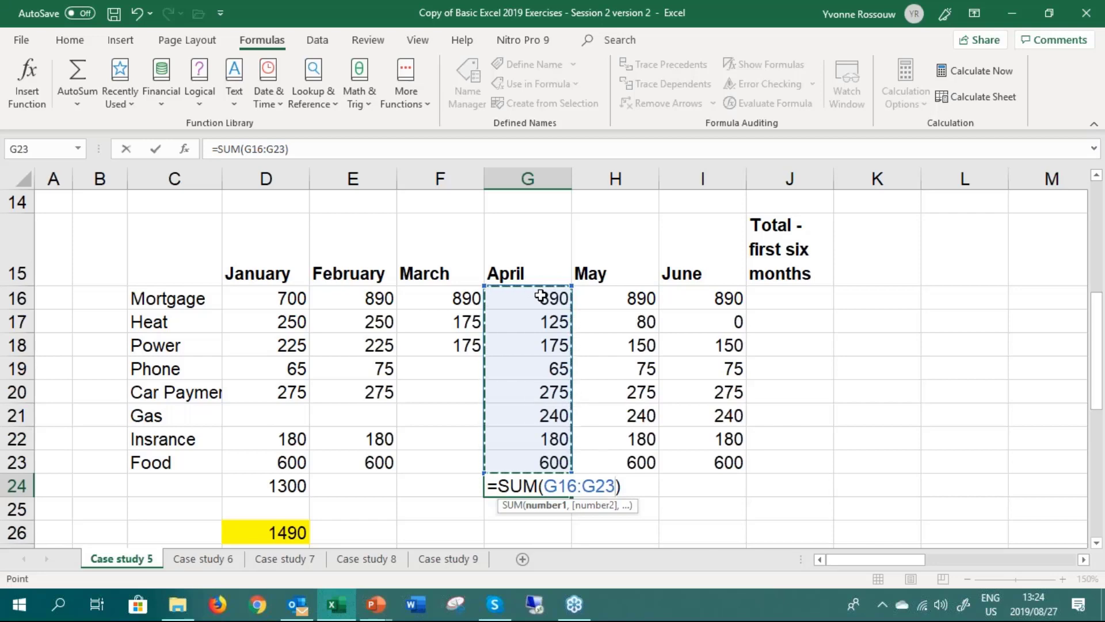
{"action": "key", "text": "Return"}
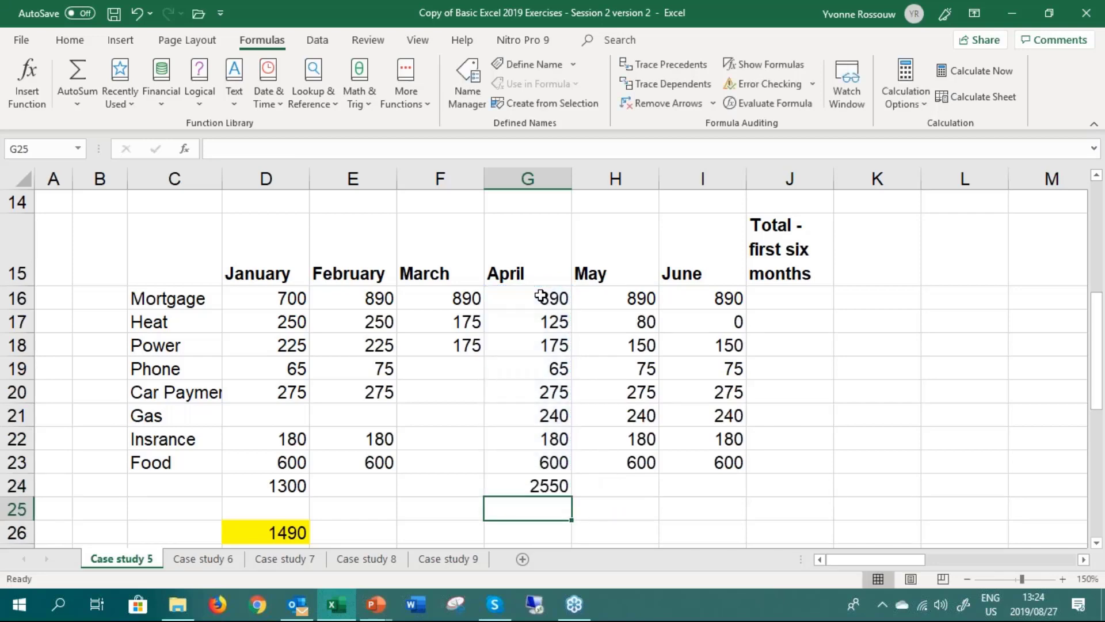
{"action": "key", "text": "Up"}
{"action": "double_click", "coordinate": [503, 485]}
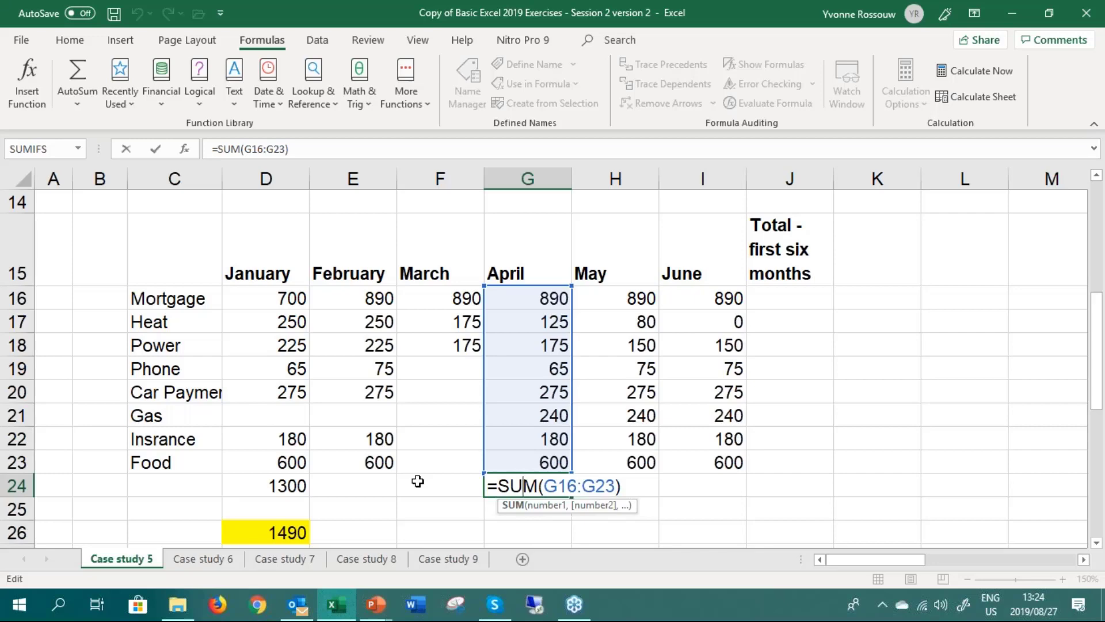
{"action": "key", "text": "Return"}
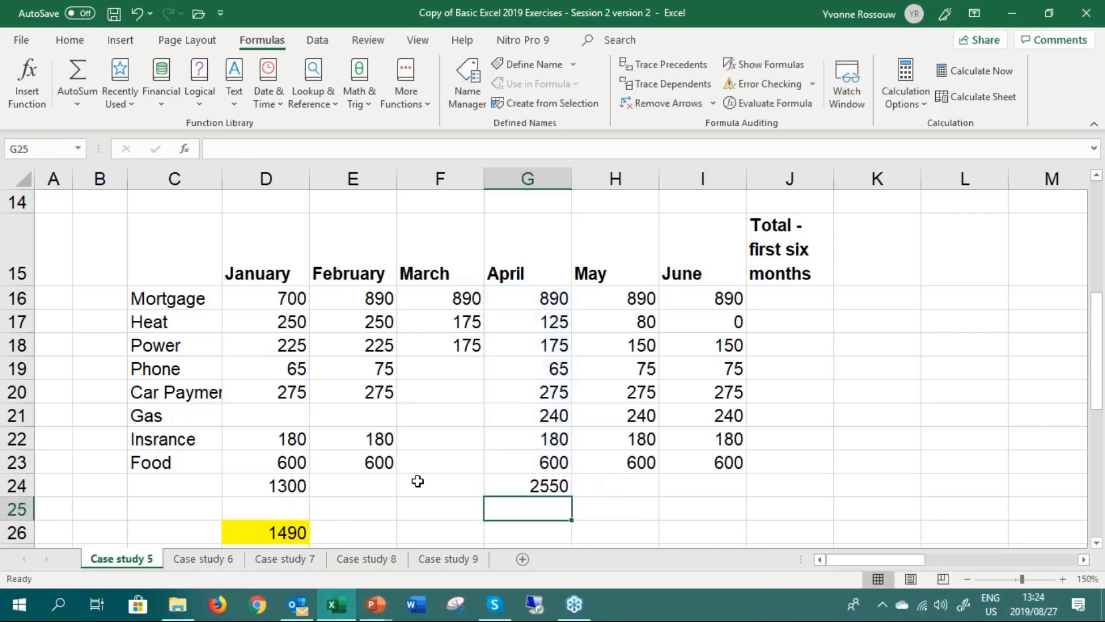
Search the Insert Function dialog for average from cell G25 and look through the list of matching functions
{"action": "left_click", "coordinate": [27, 81]}
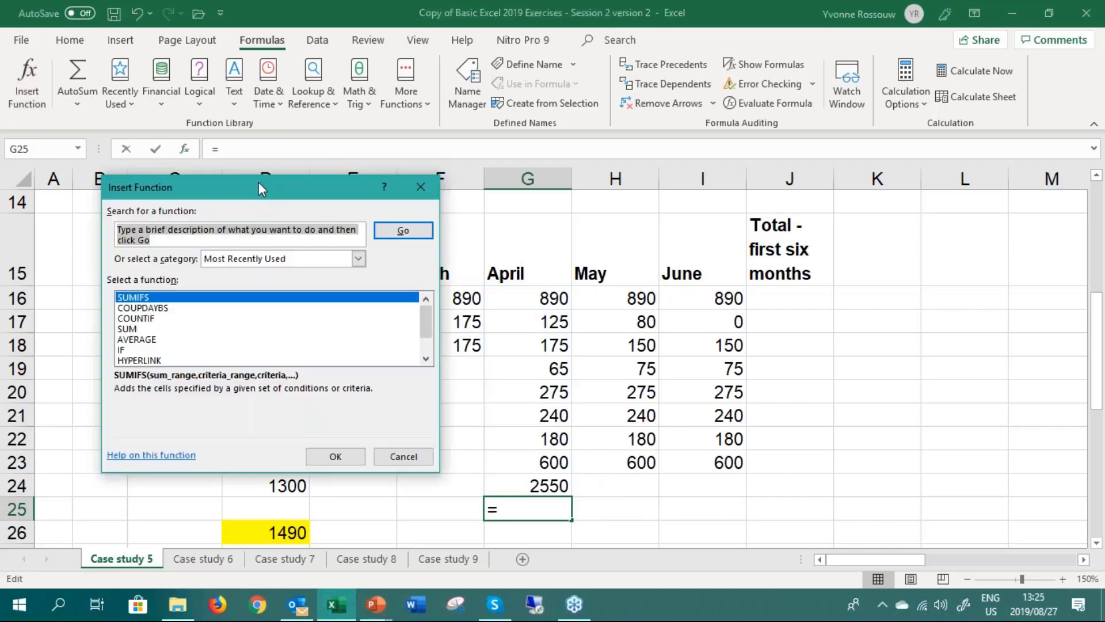
{"action": "left_click_drag", "start_coordinate": [263, 183], "coordinate": [489, 196]}
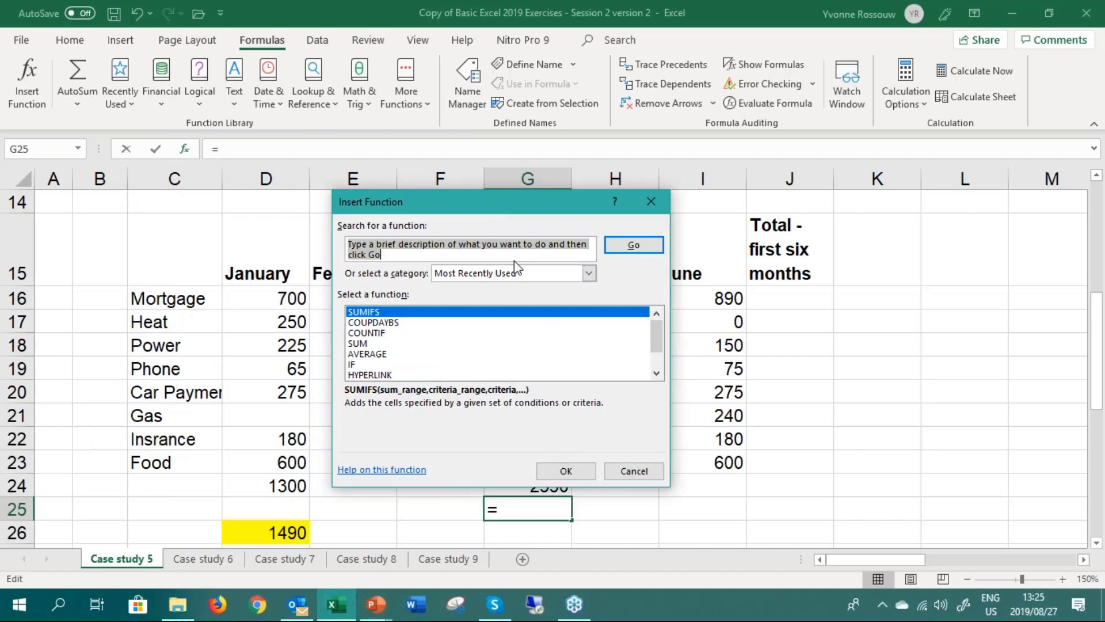
{"action": "type", "text": "a verage"}
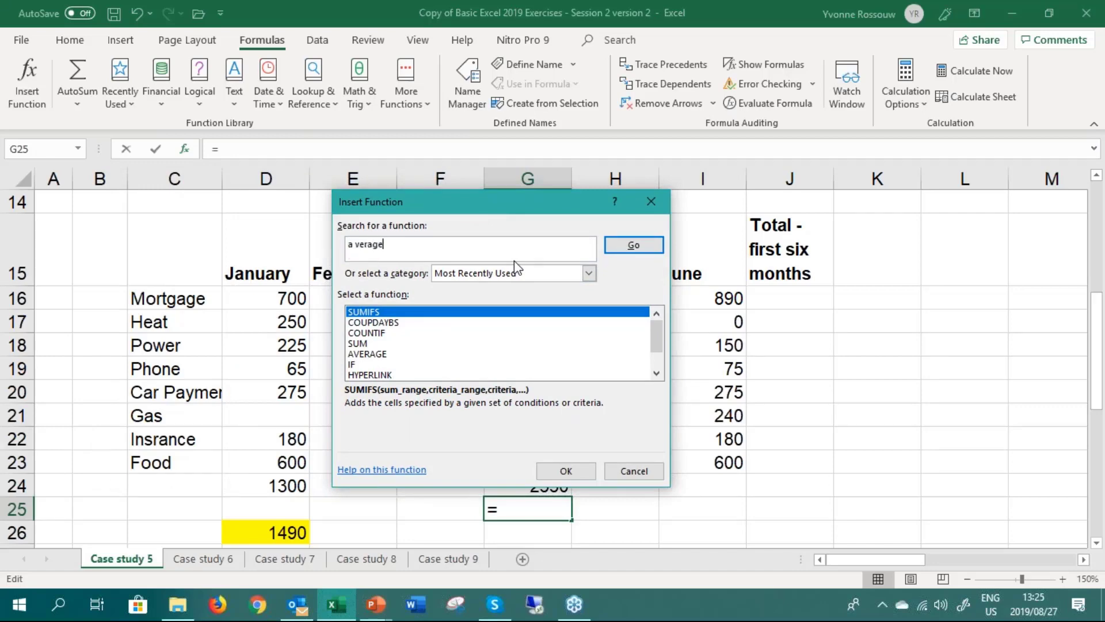
{"action": "key", "text": "BackSpace"}
{"action": "key", "text": "BackSpace"}
{"action": "key", "text": "BackSpace"}
{"action": "key", "text": "BackSpace"}
{"action": "key", "text": "BackSpace"}
{"action": "key", "text": "BackSpace"}
{"action": "type", "text": "verage"}
{"action": "key", "text": "Return"}
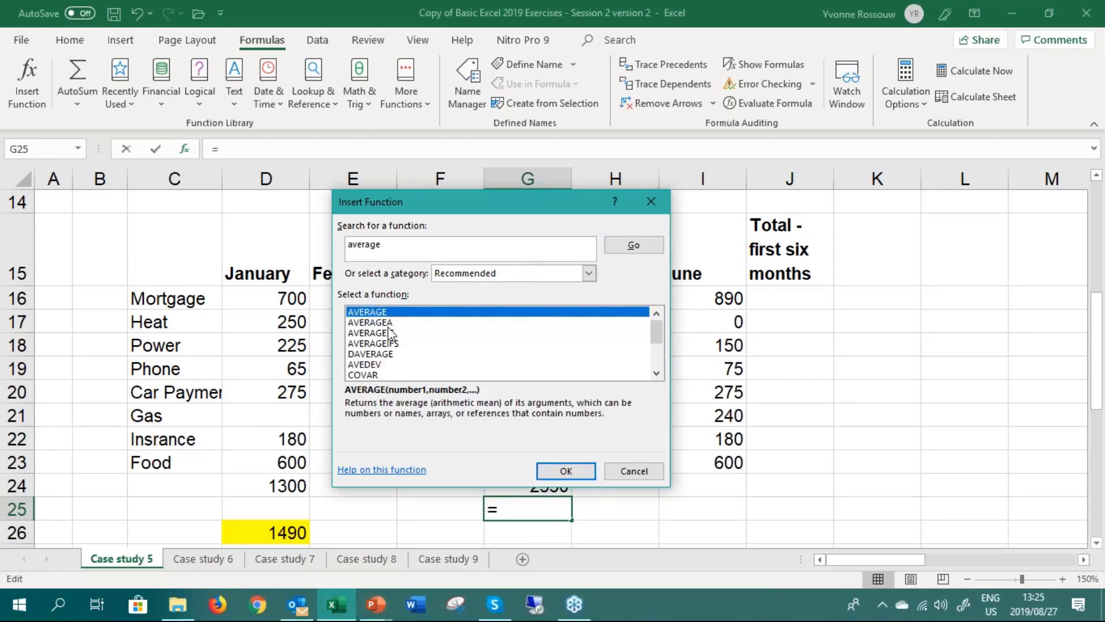
{"action": "left_click", "coordinate": [656, 373]}
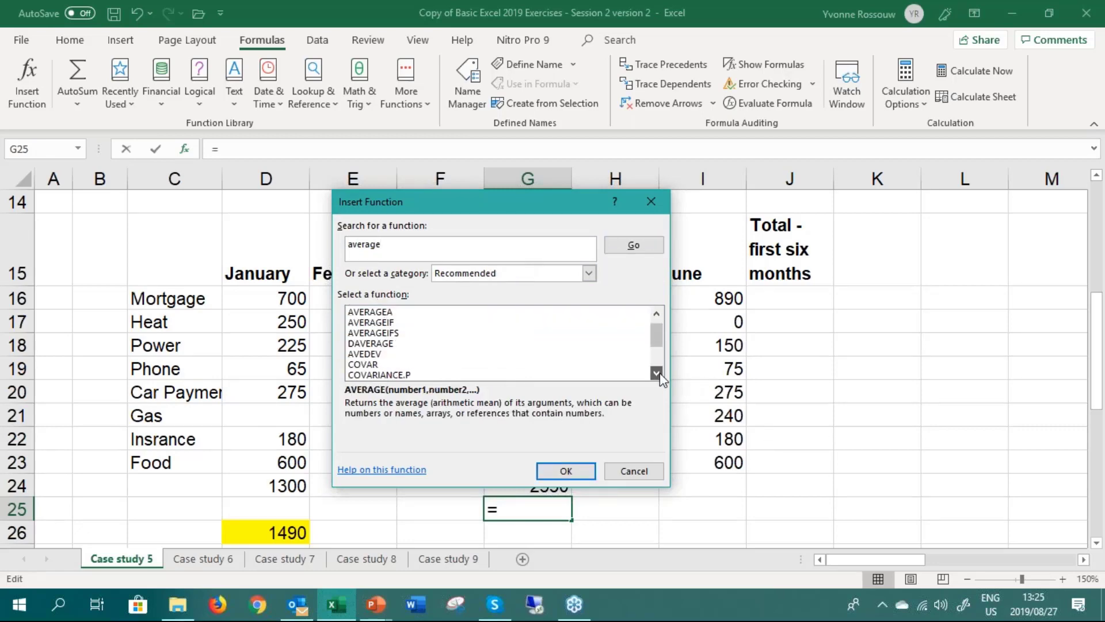
{"action": "left_click", "coordinate": [656, 373]}
{"action": "left_click", "coordinate": [656, 373]}
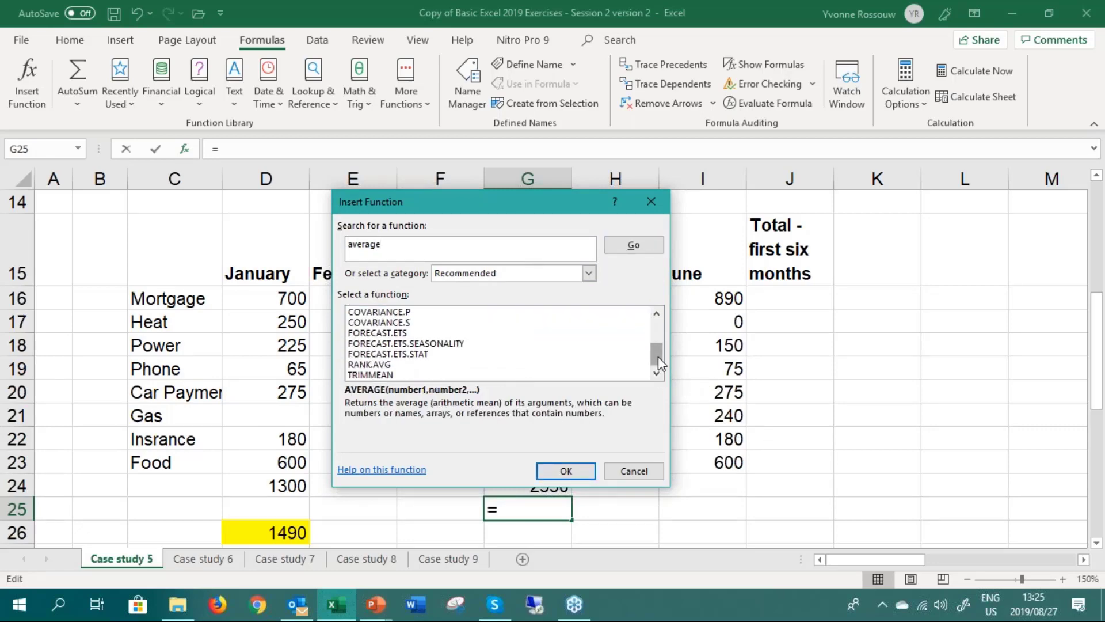
{"action": "left_click_drag", "start_coordinate": [658, 359], "coordinate": [653, 332]}
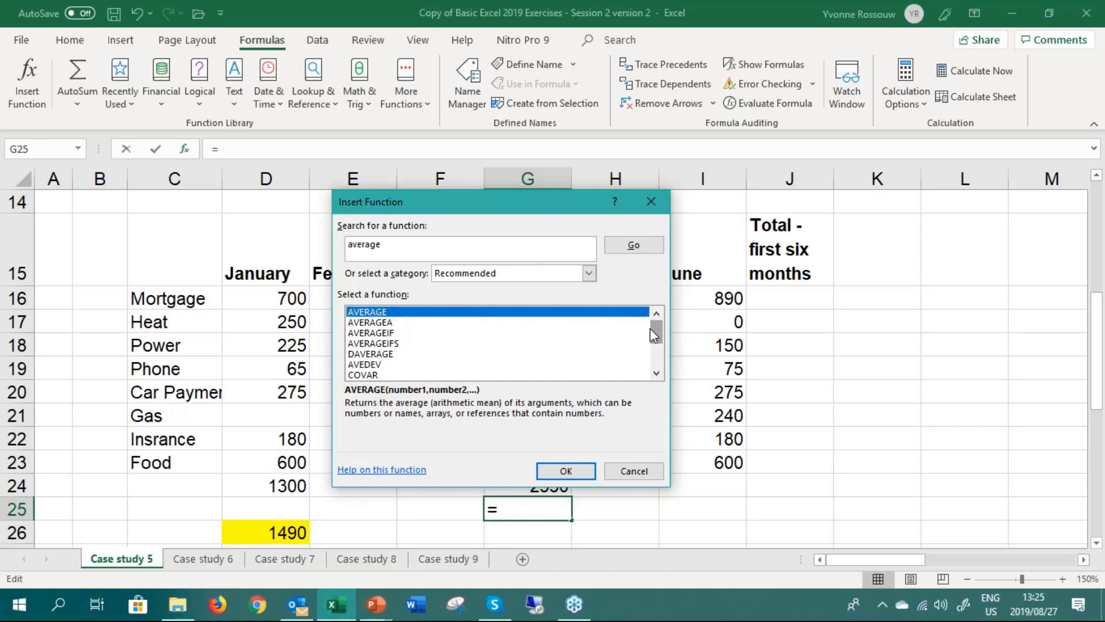
Open the arguments of the AVERAGE function, examine the proposed Number1 range and cancel without inserting the function
{"action": "double_click", "coordinate": [387, 314]}
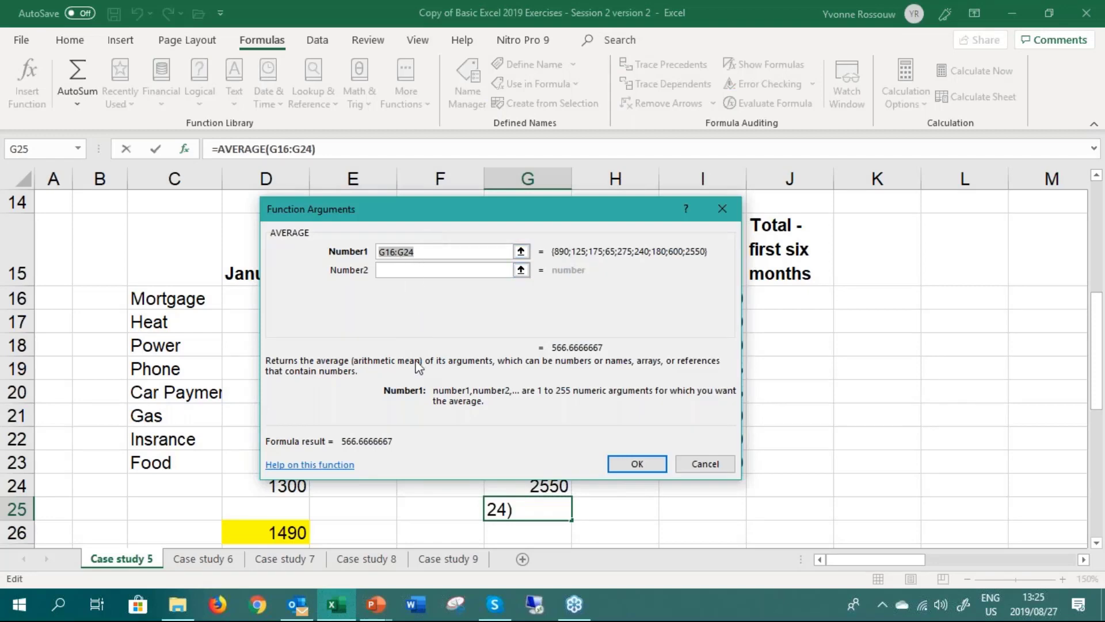
{"action": "left_click_drag", "start_coordinate": [446, 222], "coordinate": [416, 68]}
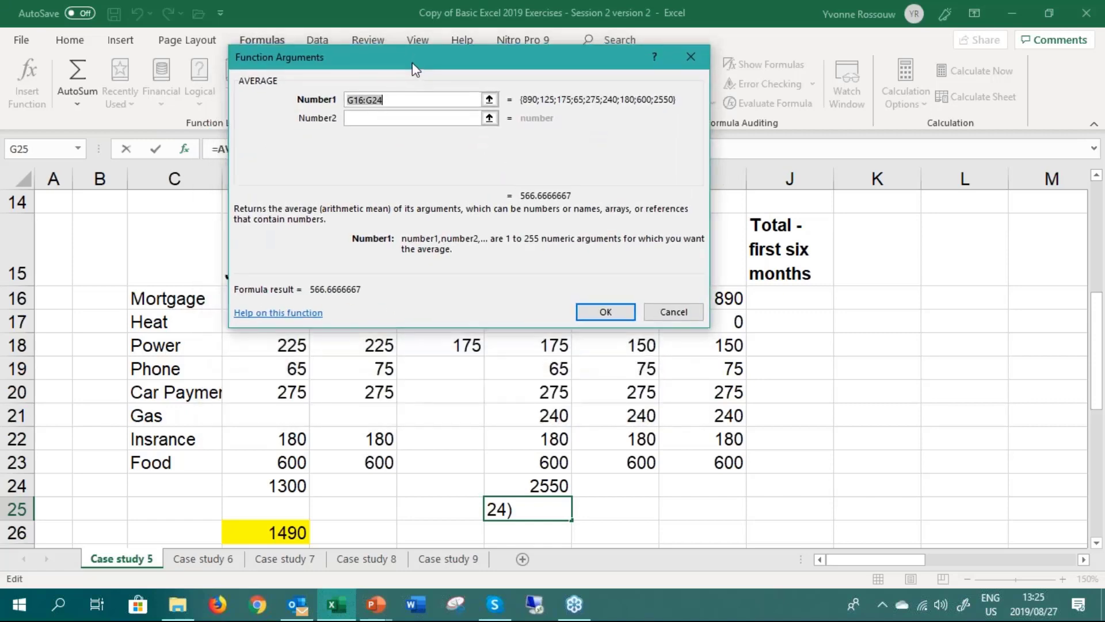
{"action": "left_click", "coordinate": [407, 97]}
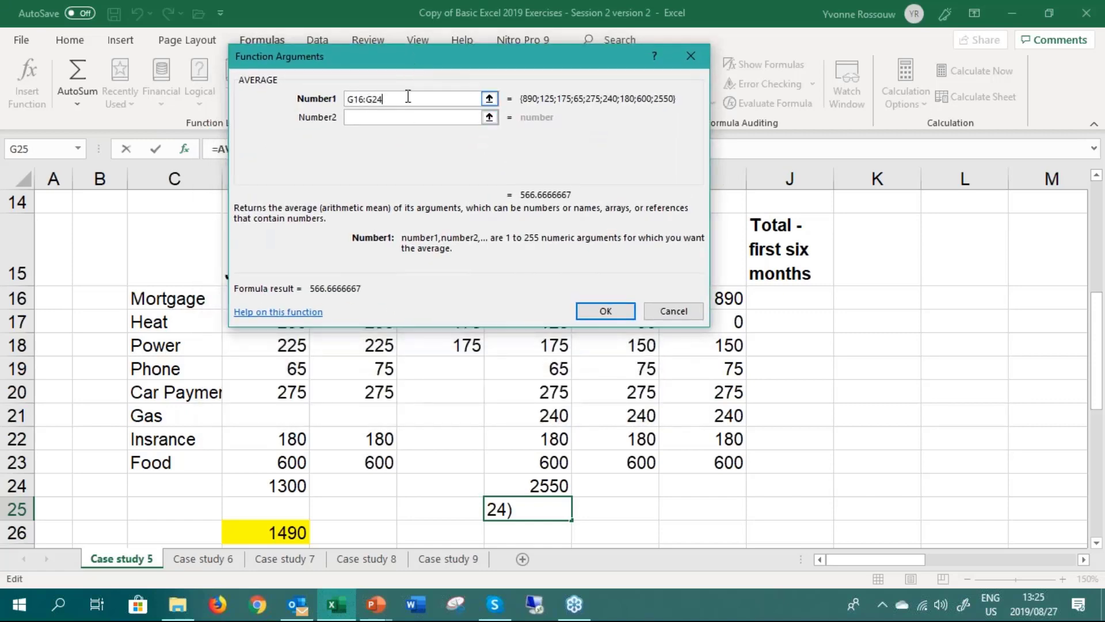
{"action": "left_click", "coordinate": [366, 101]}
{"action": "left_click", "coordinate": [674, 312]}
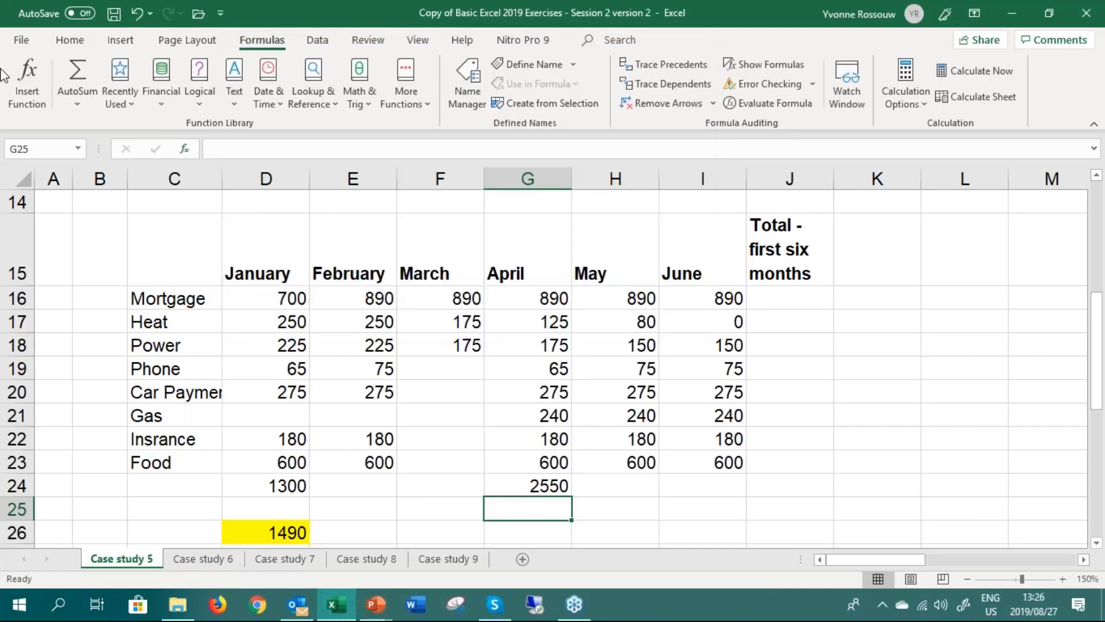
Search the Insert Function dialog for vlookup from cell G25 and open the arguments of the VLOOKUP function
{"action": "left_click", "coordinate": [28, 80]}
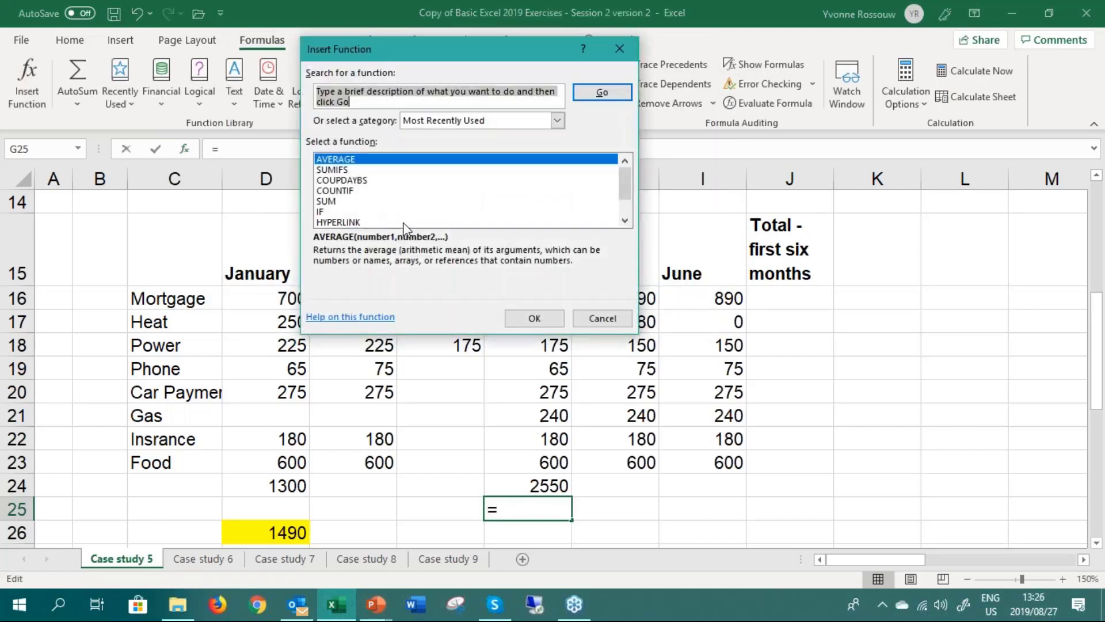
{"action": "type", "text": "vlookup"}
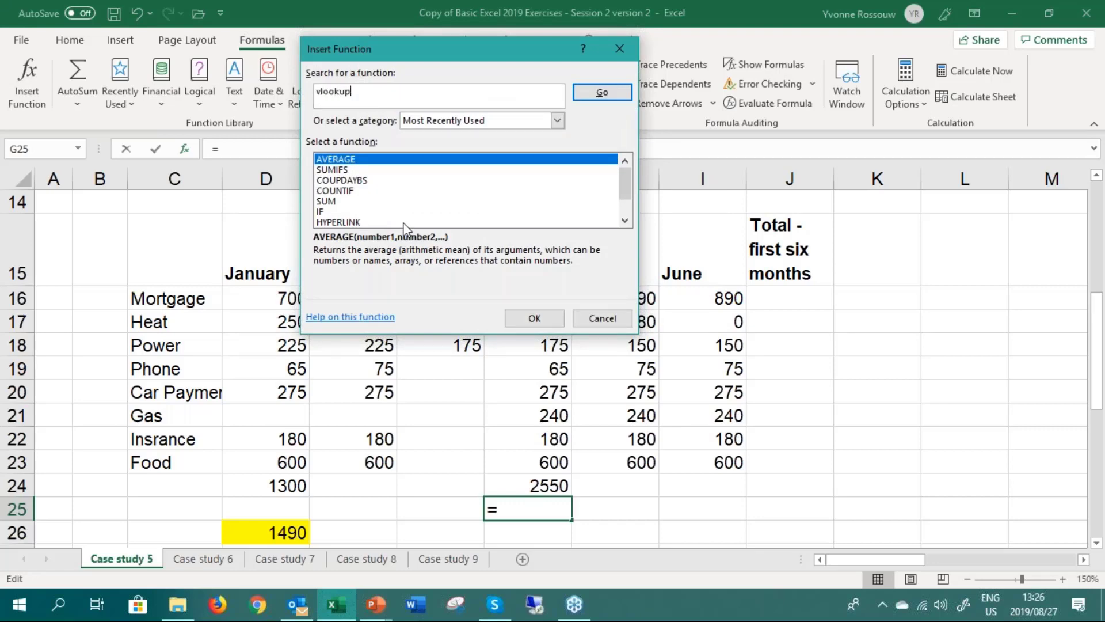
{"action": "key", "text": "Return"}
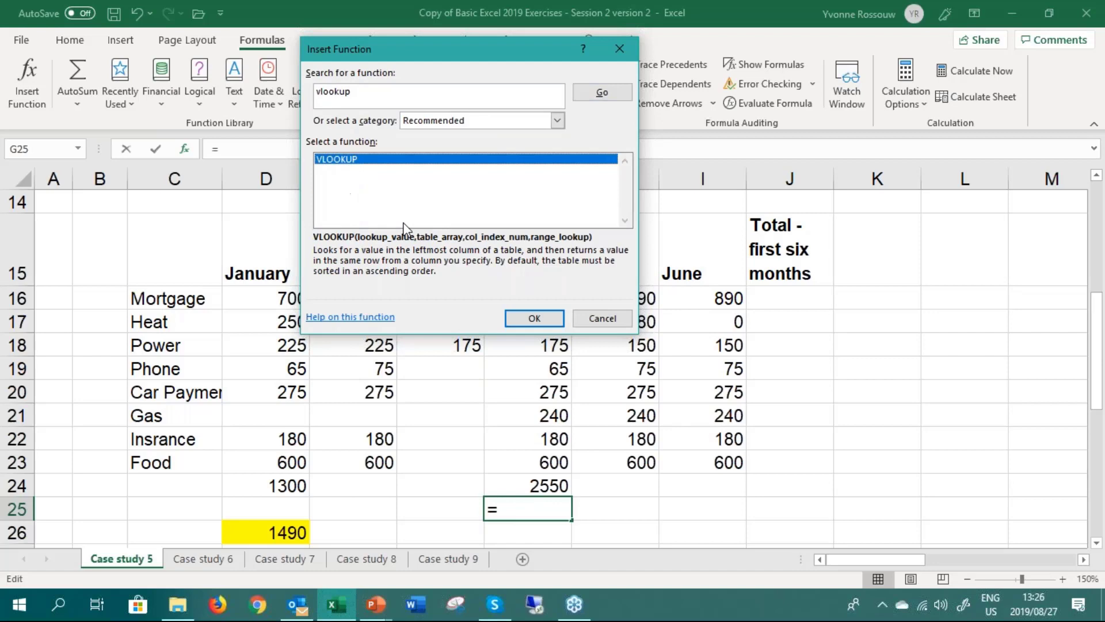
{"action": "double_click", "coordinate": [429, 159]}
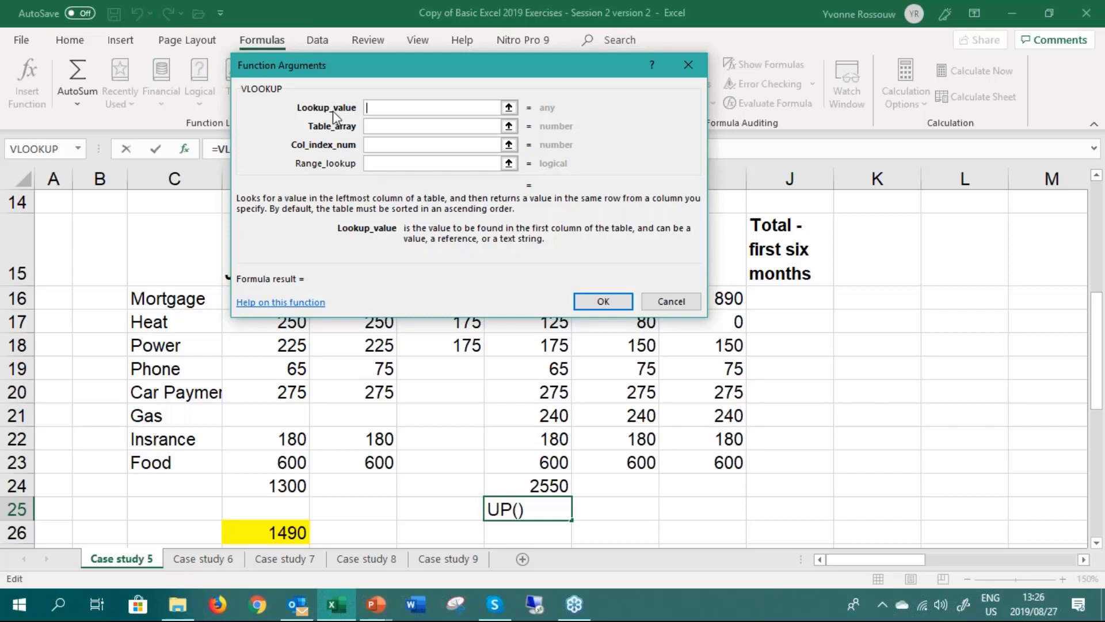
Examine the descriptions of VLOOKUP's Table_array, Col_index_num, Range_lookup and Lookup_value arguments, and cancel without inserting the function
{"action": "left_click", "coordinate": [381, 126]}
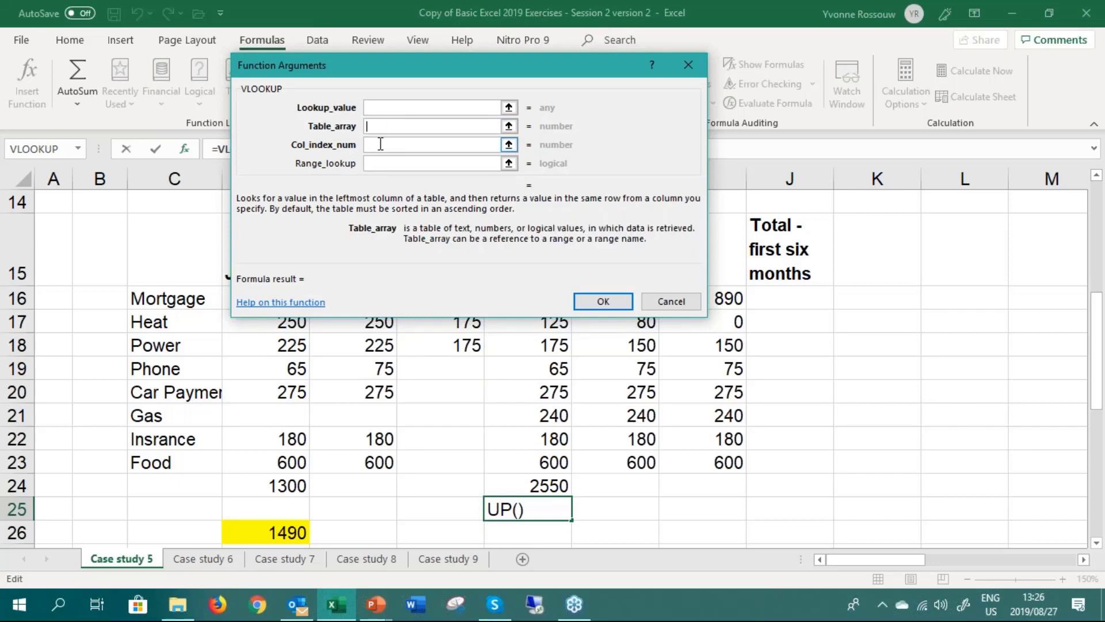
{"action": "left_click", "coordinate": [380, 143]}
{"action": "left_click", "coordinate": [378, 163]}
{"action": "left_click", "coordinate": [378, 107]}
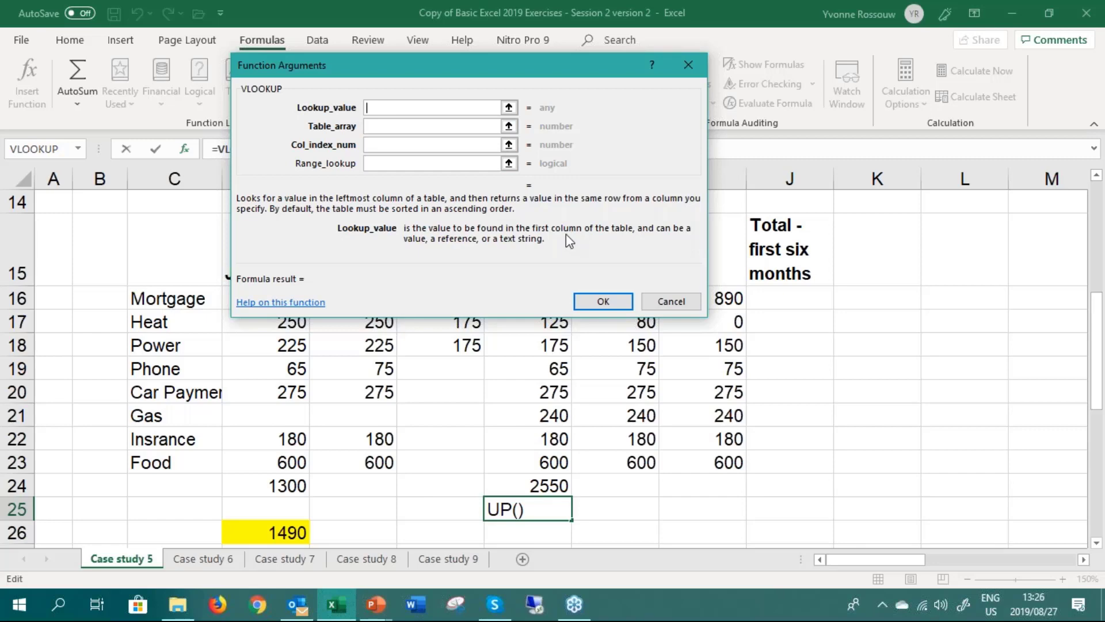
{"action": "left_click", "coordinate": [671, 301]}
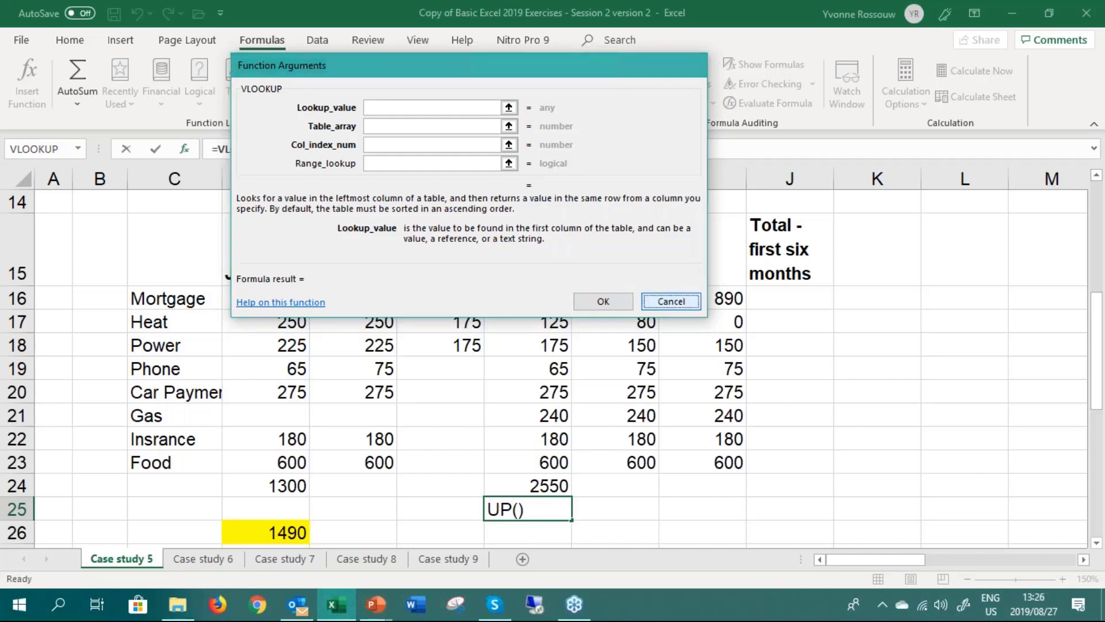
Start the formula =vlookup( directly in G25 to view its argument hint, and abandon the entry, leaving the cell empty
{"action": "type", "text": "=vlookup"}
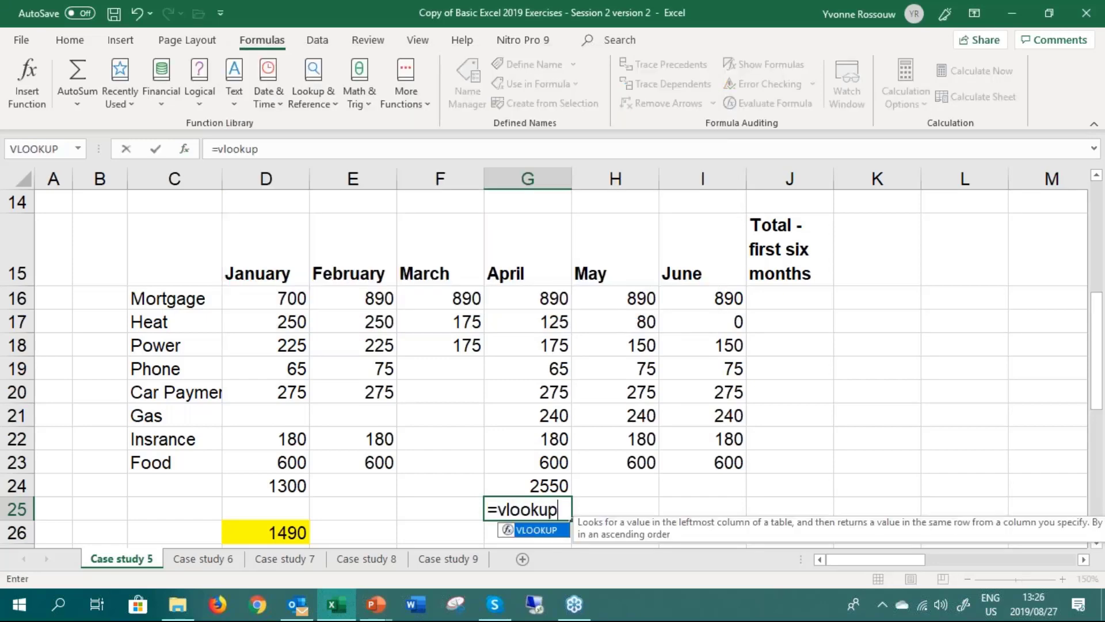
{"action": "type", "text": "("}
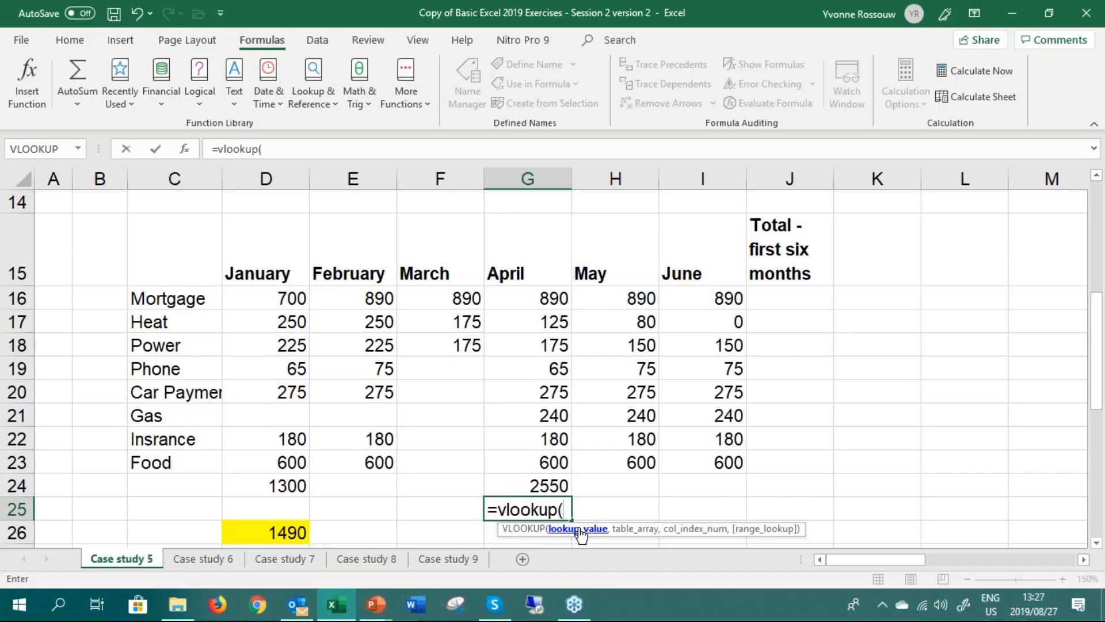
{"action": "key", "text": "BackSpace"}
{"action": "key", "text": "BackSpace"}
{"action": "key", "text": "BackSpace"}
{"action": "key", "text": "BackSpace"}
{"action": "key", "text": "BackSpace"}
{"action": "key", "text": "BackSpace"}
{"action": "key", "text": "BackSpace"}
{"action": "key", "text": "BackSpace"}
{"action": "key", "text": "BackSpace"}
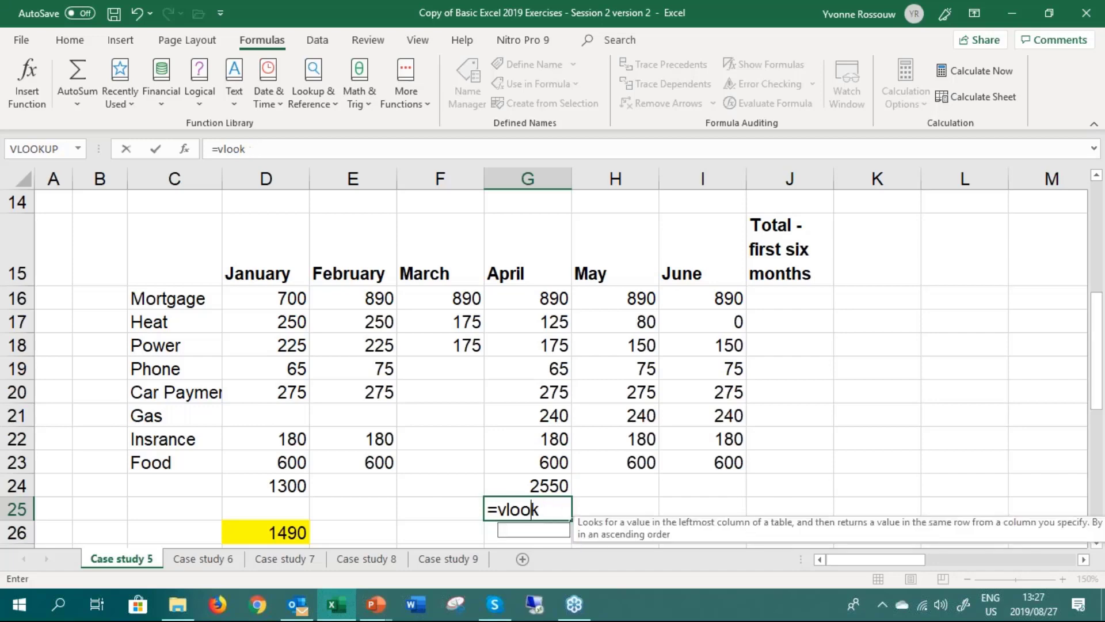
{"action": "key", "text": "Return"}
{"action": "key", "text": "Down"}
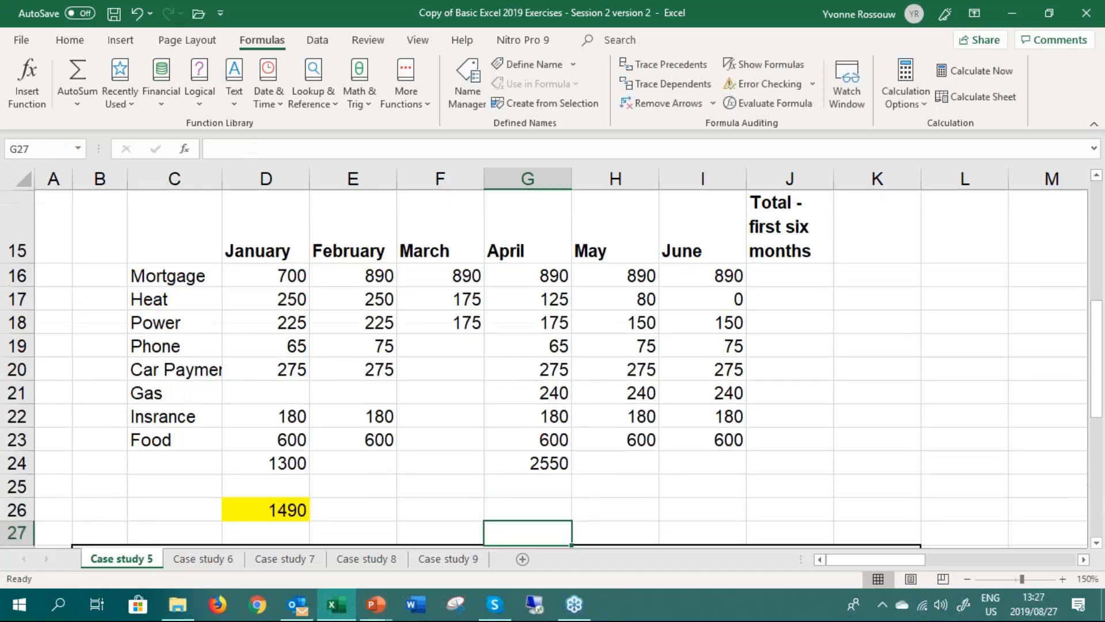
Review the Insert Function dialog without inserting anything, and browse the Financial, Logical, Text, Date & Time, Lookup & Reference and Math & Trig functions
{"action": "left_click", "coordinate": [33, 90]}
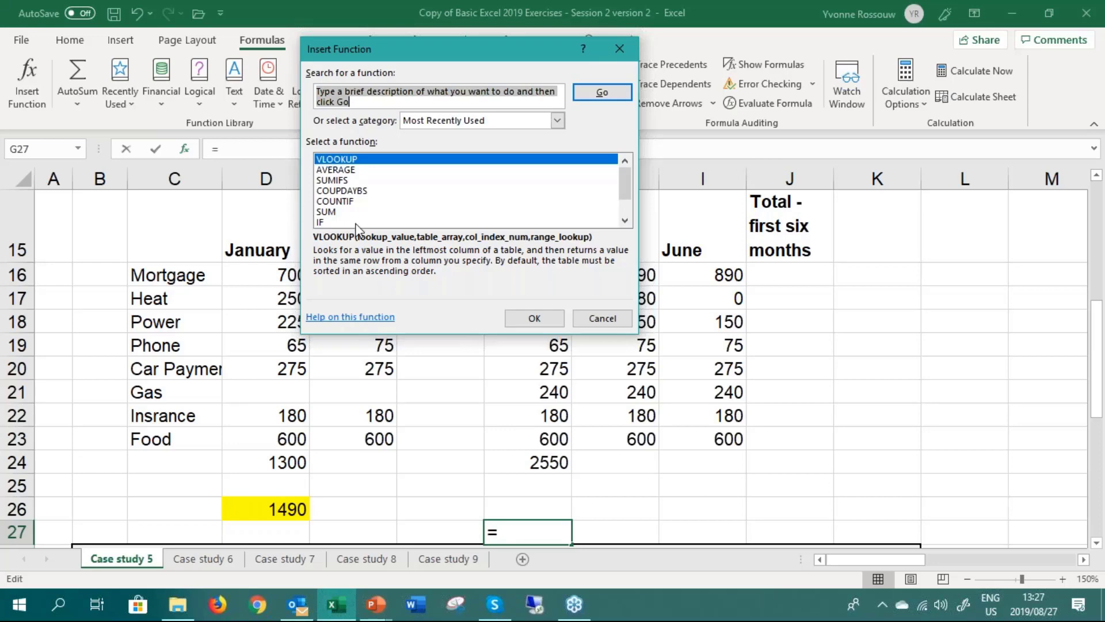
{"action": "left_click", "coordinate": [594, 319]}
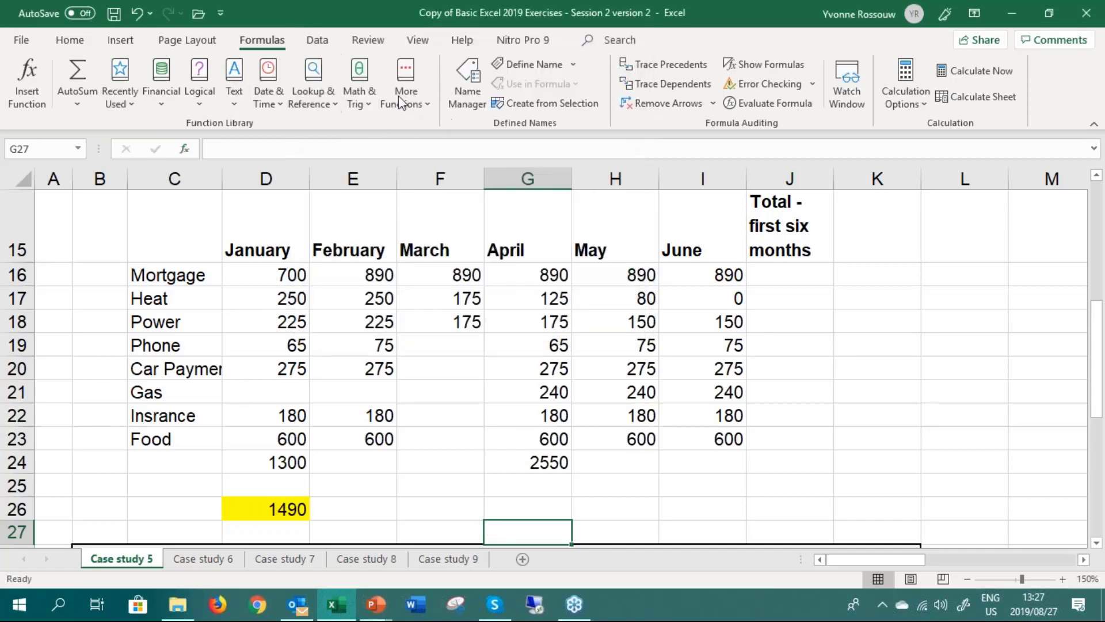
{"action": "left_click", "coordinate": [157, 99]}
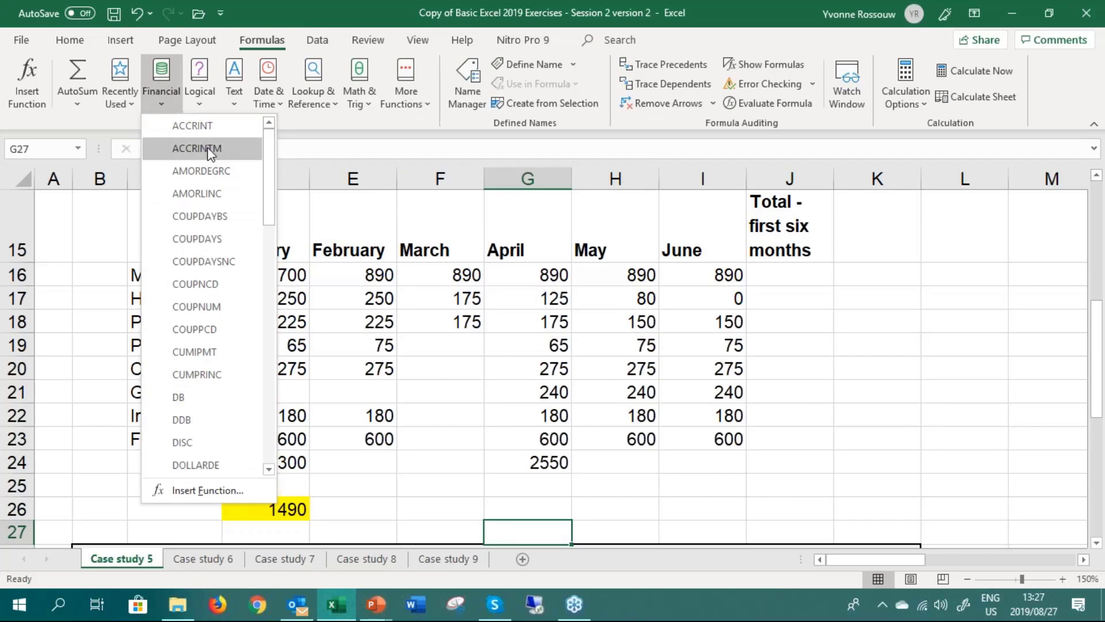
{"action": "left_click", "coordinate": [201, 98]}
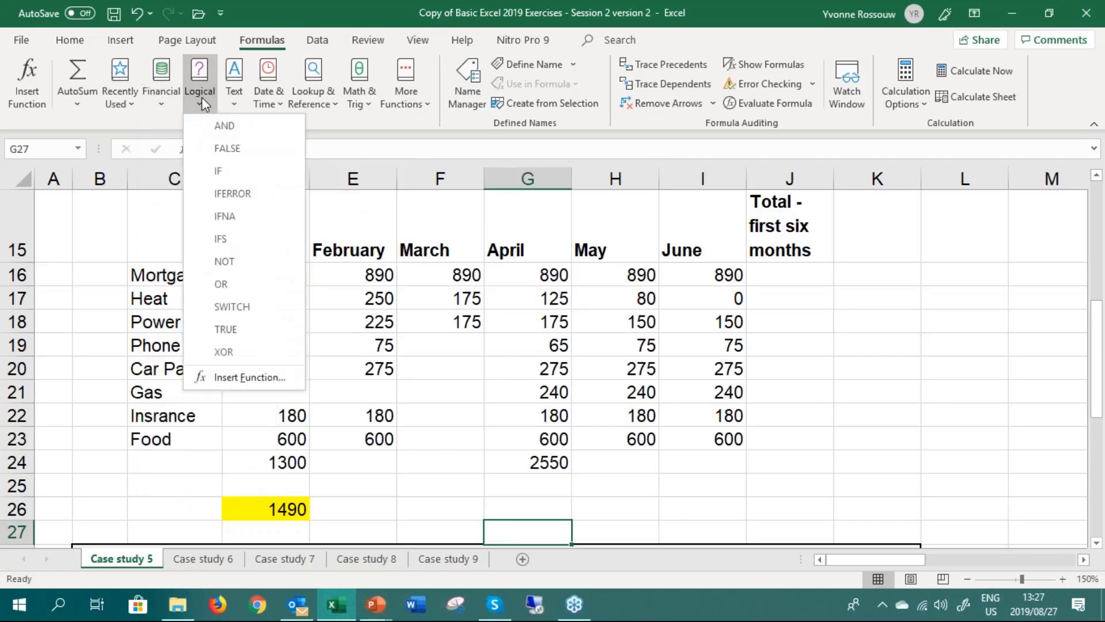
{"action": "left_click", "coordinate": [233, 103]}
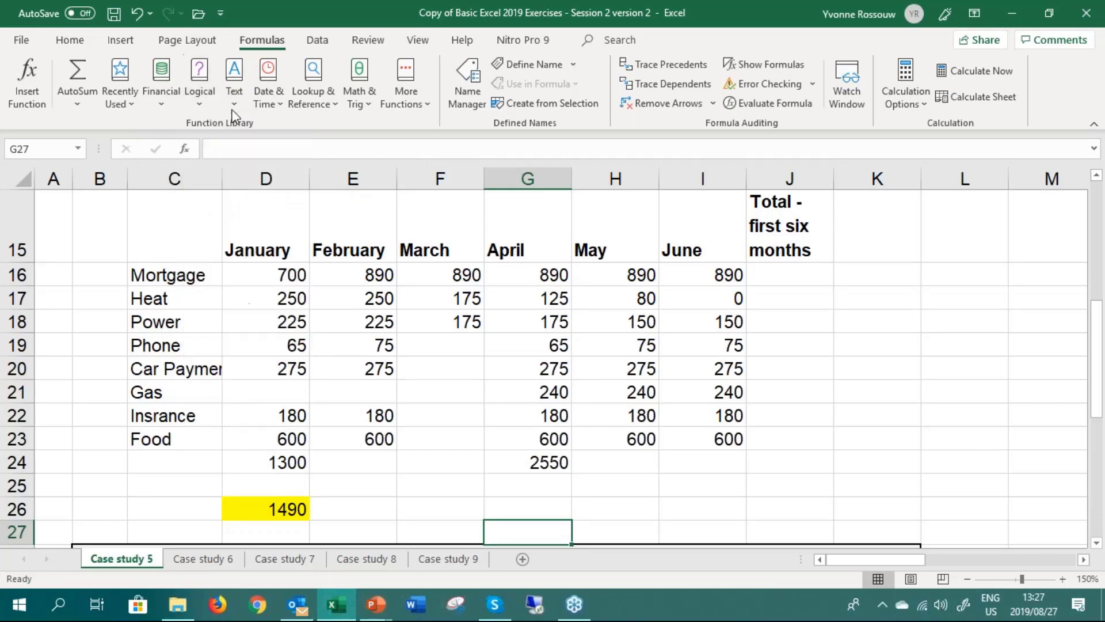
{"action": "left_click", "coordinate": [263, 105]}
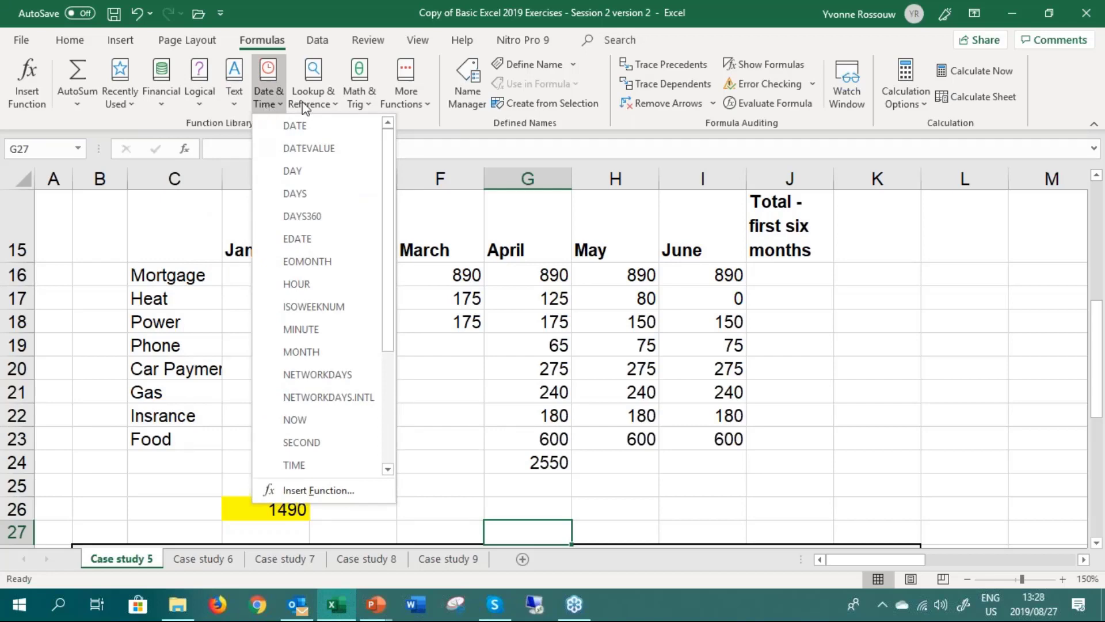
{"action": "left_click", "coordinate": [330, 105]}
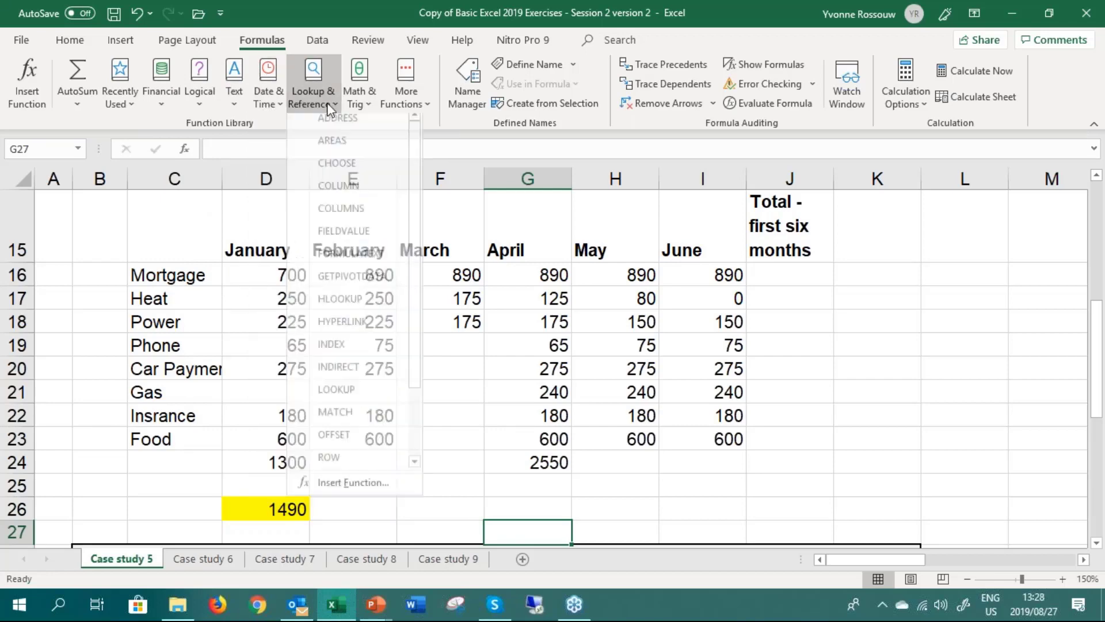
{"action": "left_click", "coordinate": [358, 104]}
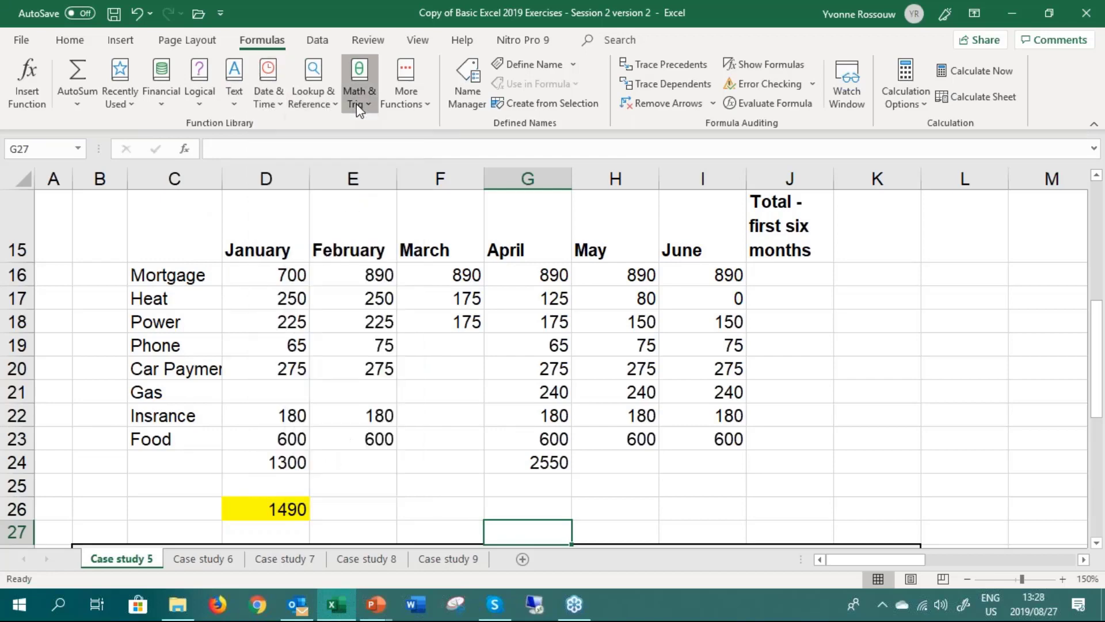
Examine the additional function categories, including the Cube and Information functions, and close the list without inserting a function
{"action": "left_click", "coordinate": [410, 108]}
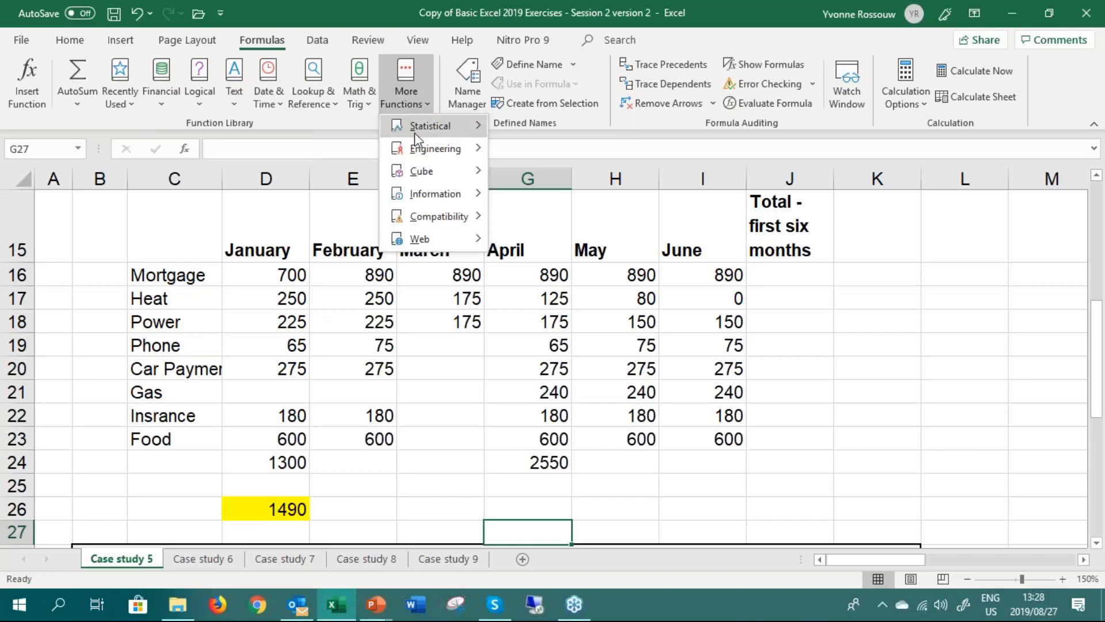
{"action": "mouse_move", "coordinate": [415, 150]}
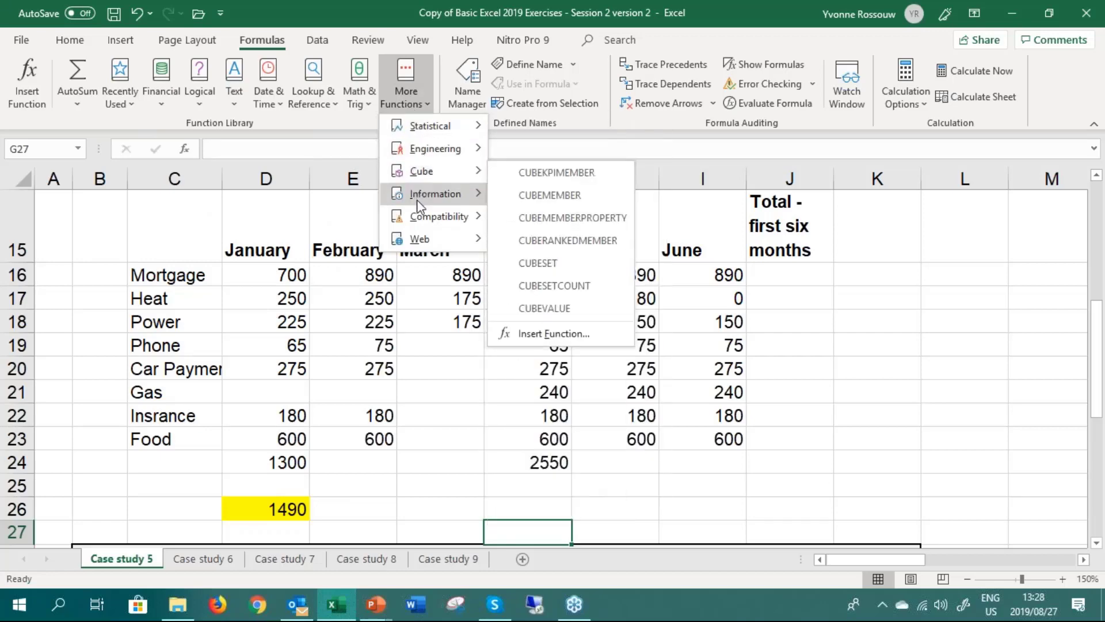
{"action": "mouse_move", "coordinate": [417, 202]}
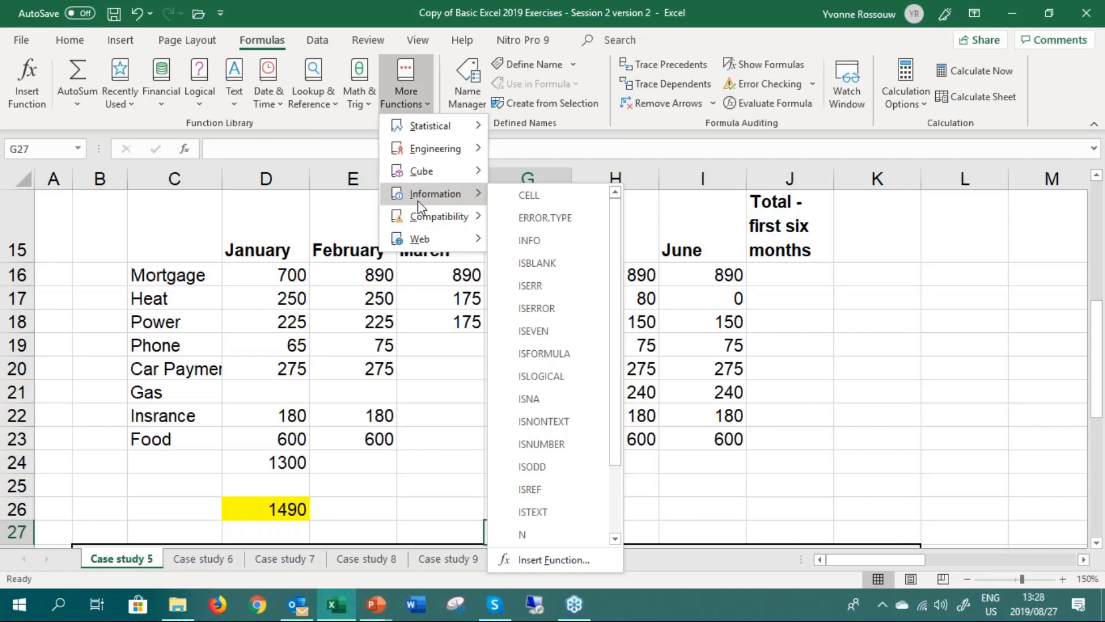
{"action": "left_click", "coordinate": [417, 353]}
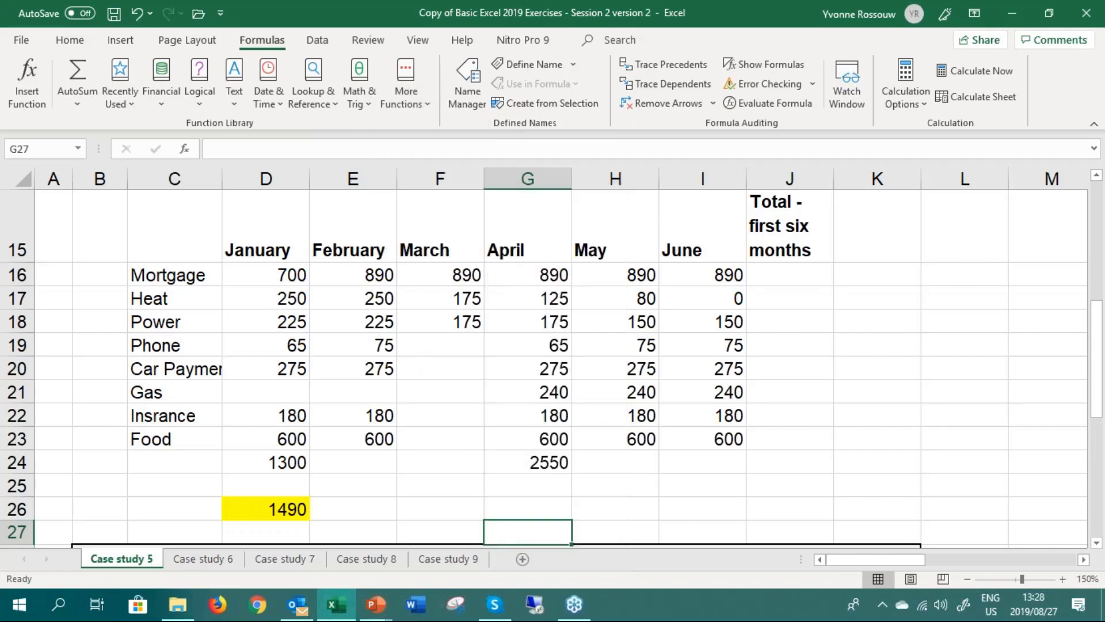